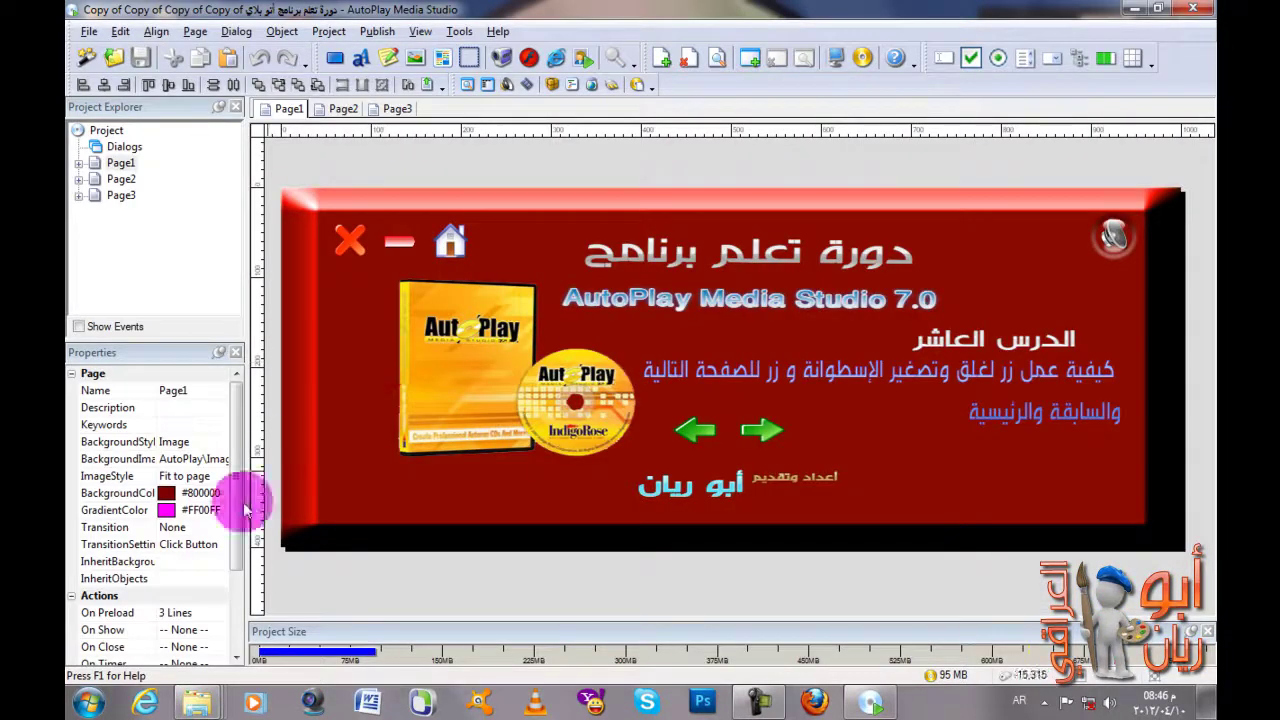
Step: Open the properties of the red X button on Page1 and check its tooltip text
drag(309, 493, 857, 199)
click(450, 370)
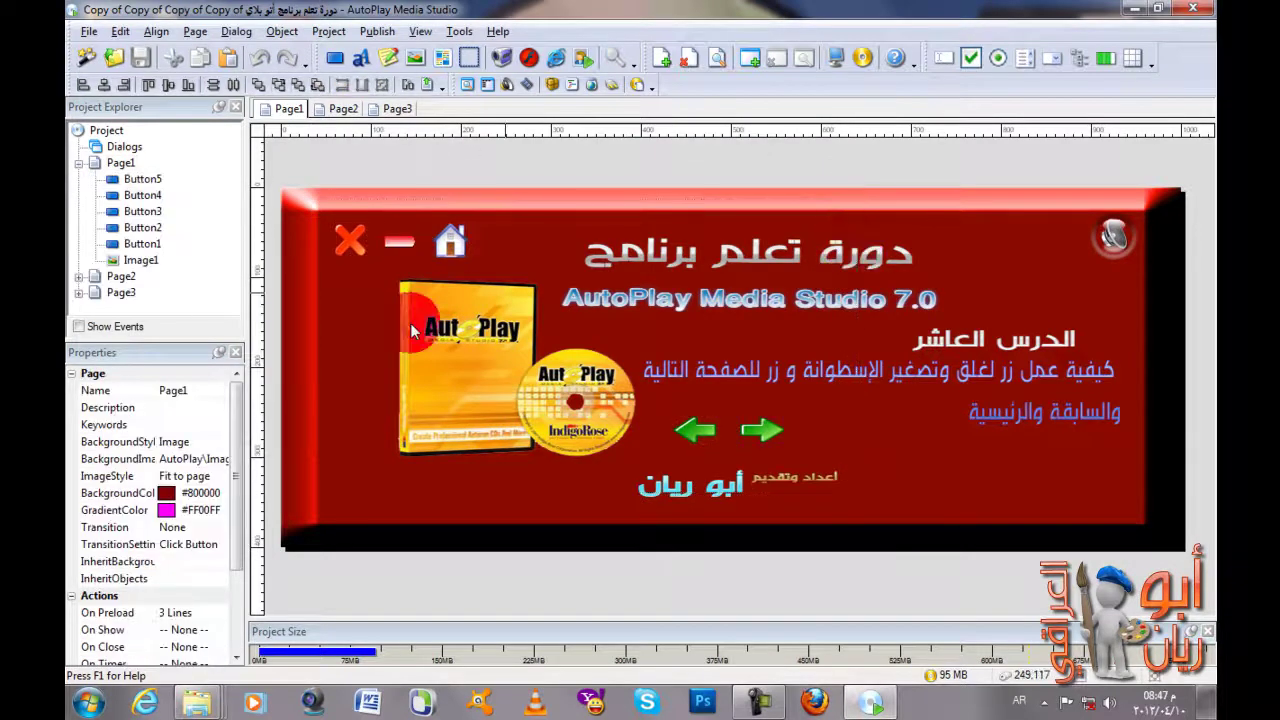
click(348, 242)
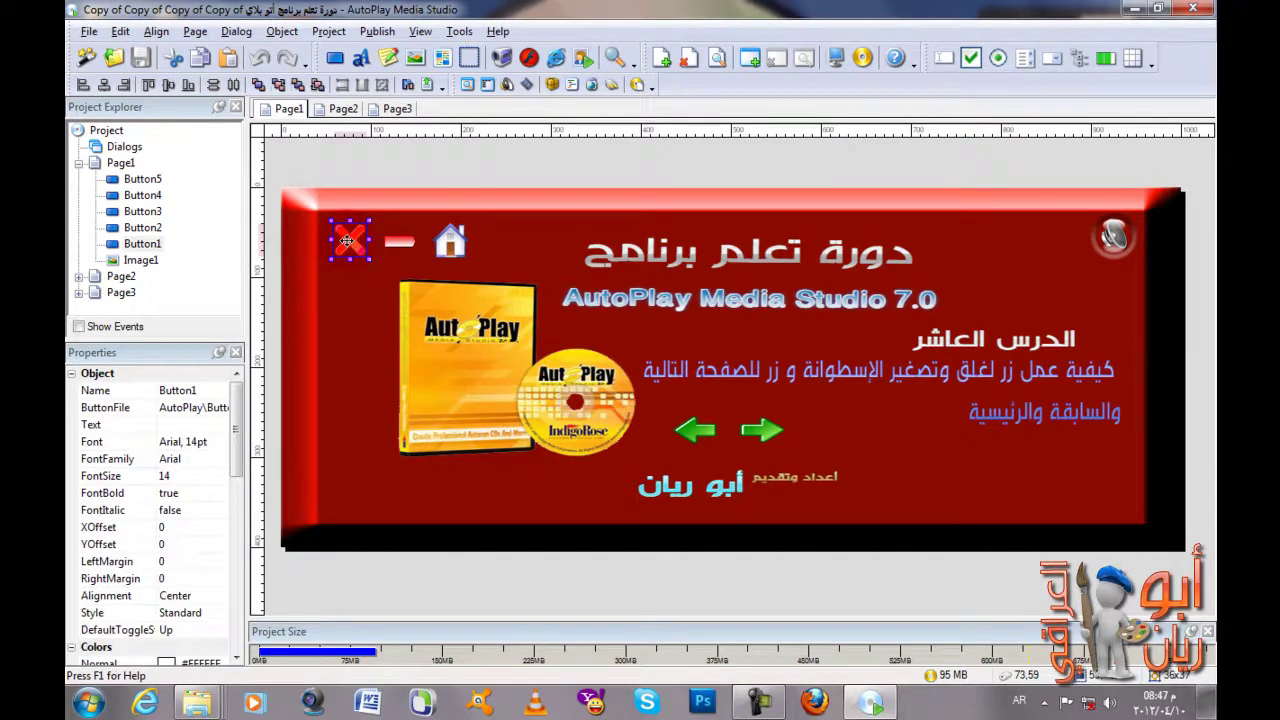
double_click(348, 242)
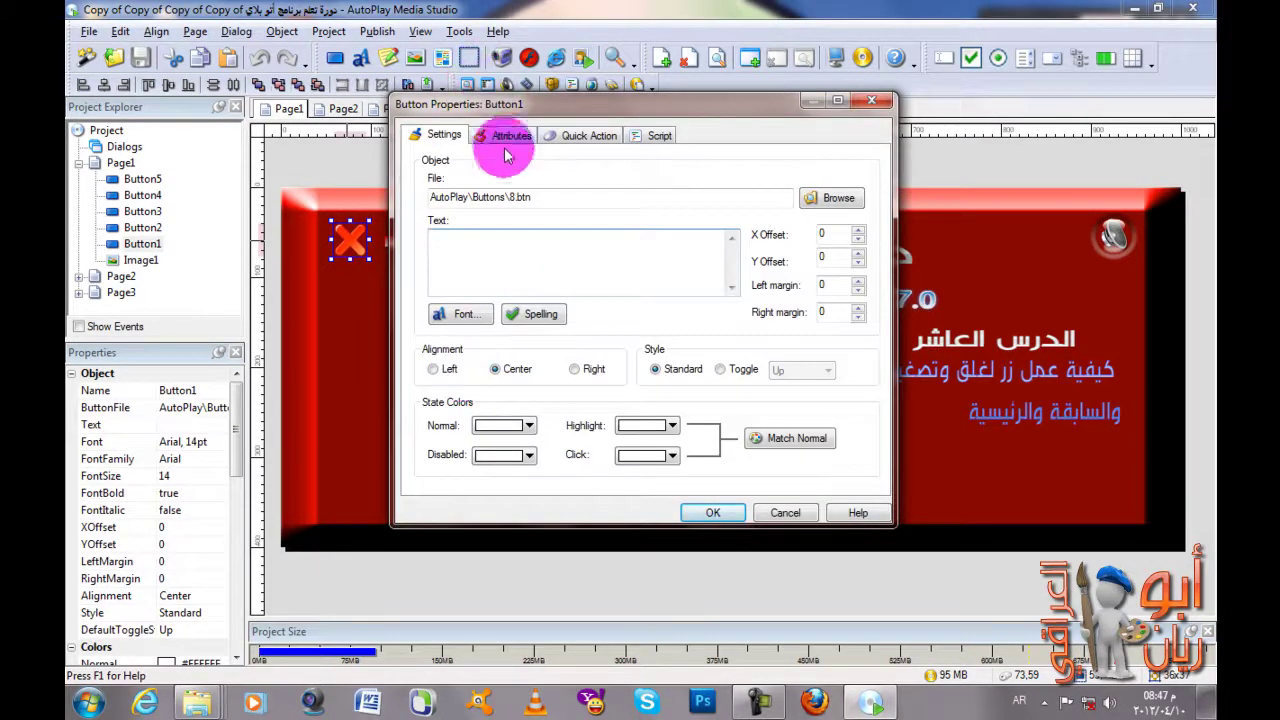
click(508, 136)
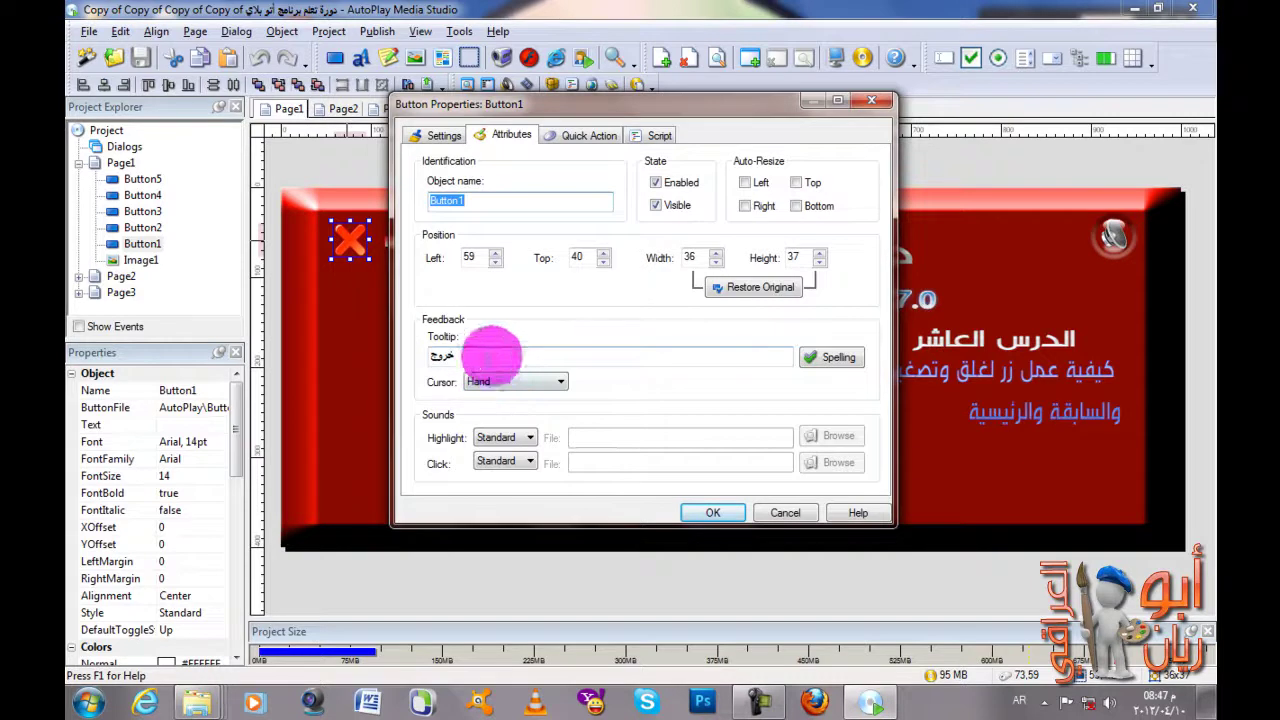
double_click(440, 356)
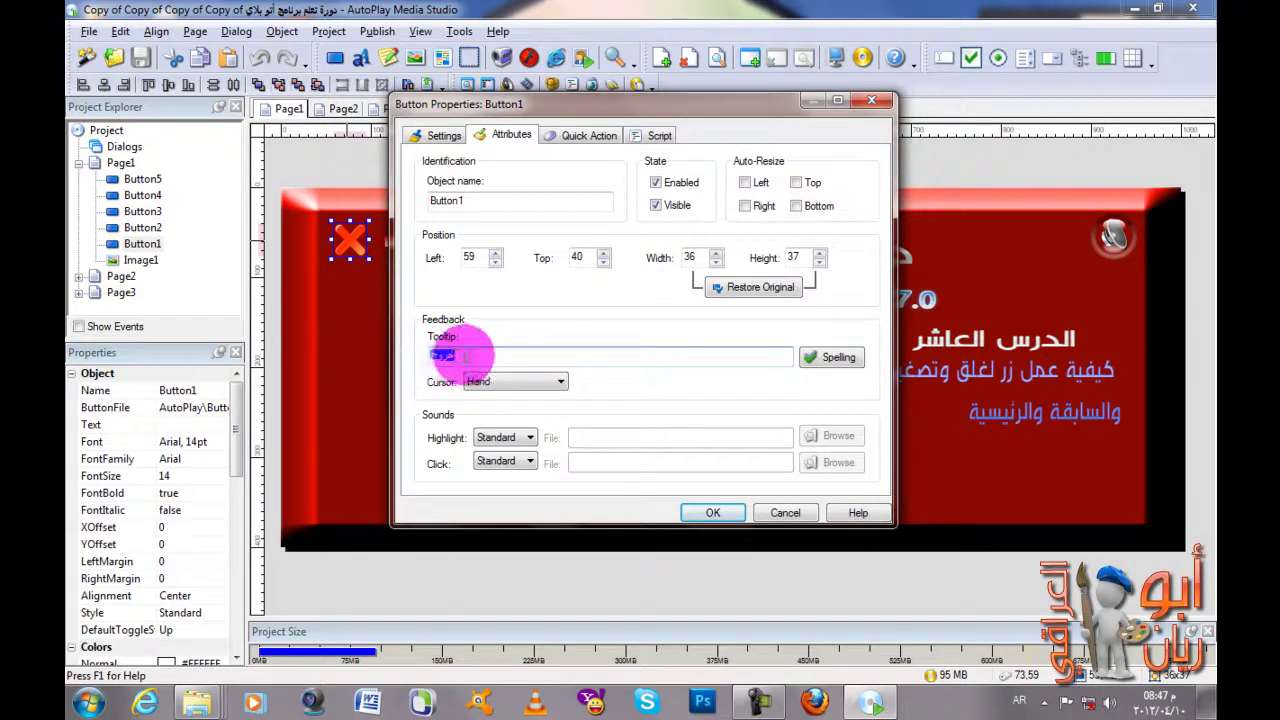
Step: Set the red X button's quick action to Exit/Close and apply the properties
click(583, 140)
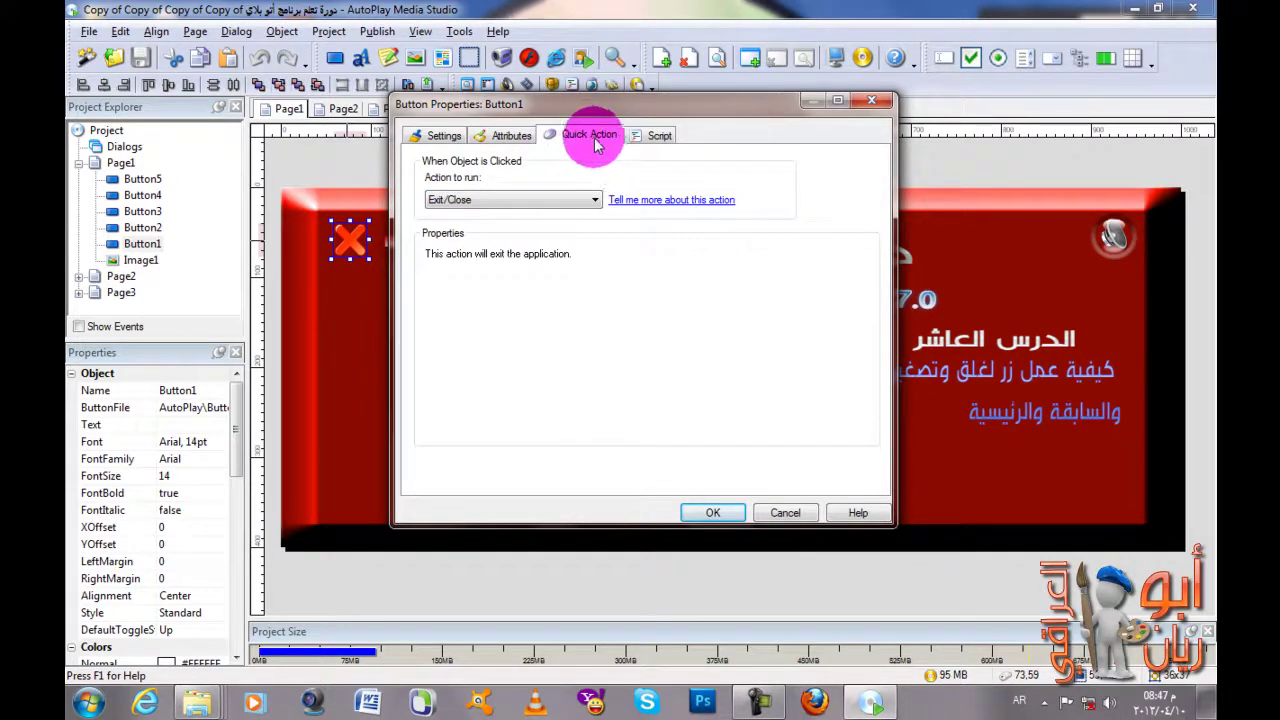
click(590, 200)
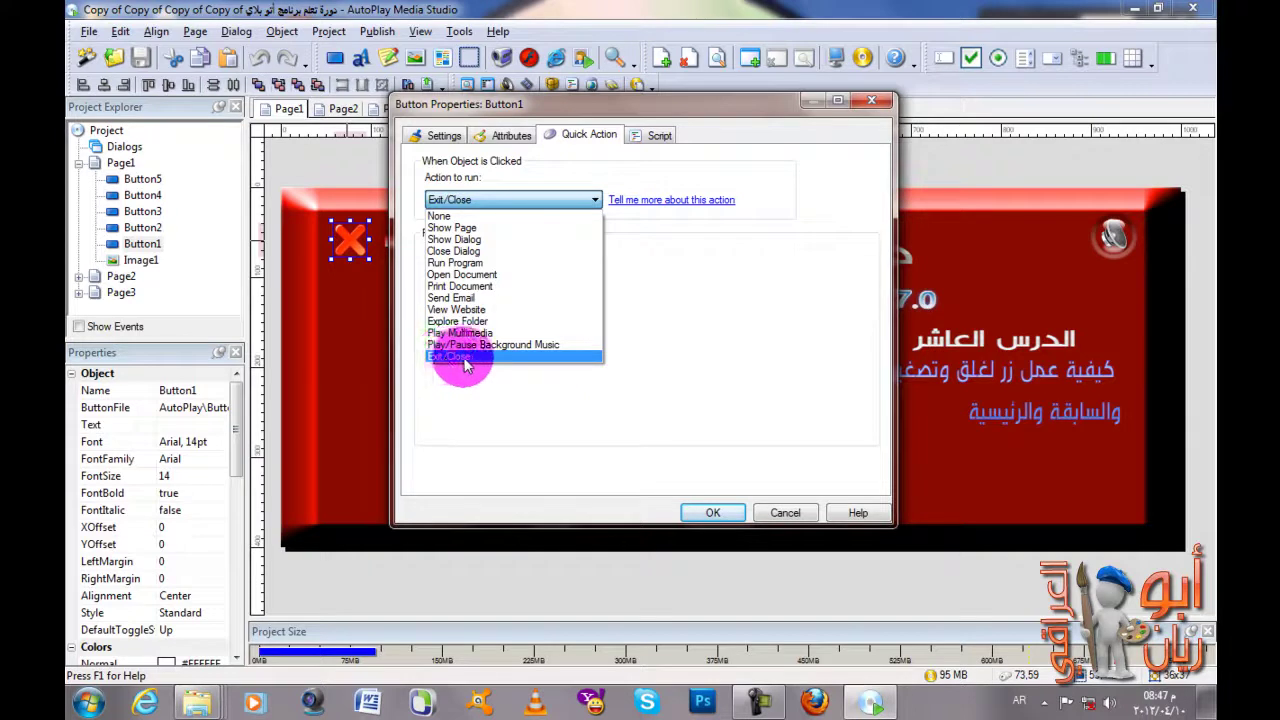
click(456, 358)
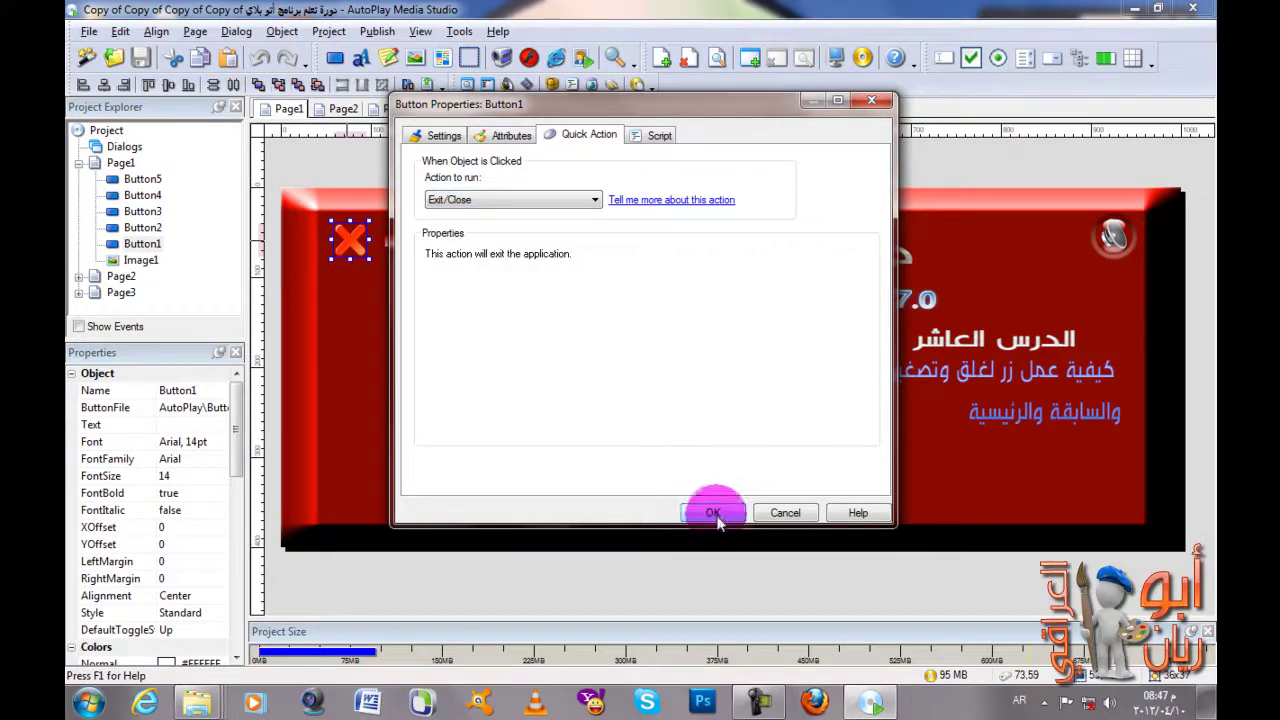
click(711, 512)
click(351, 262)
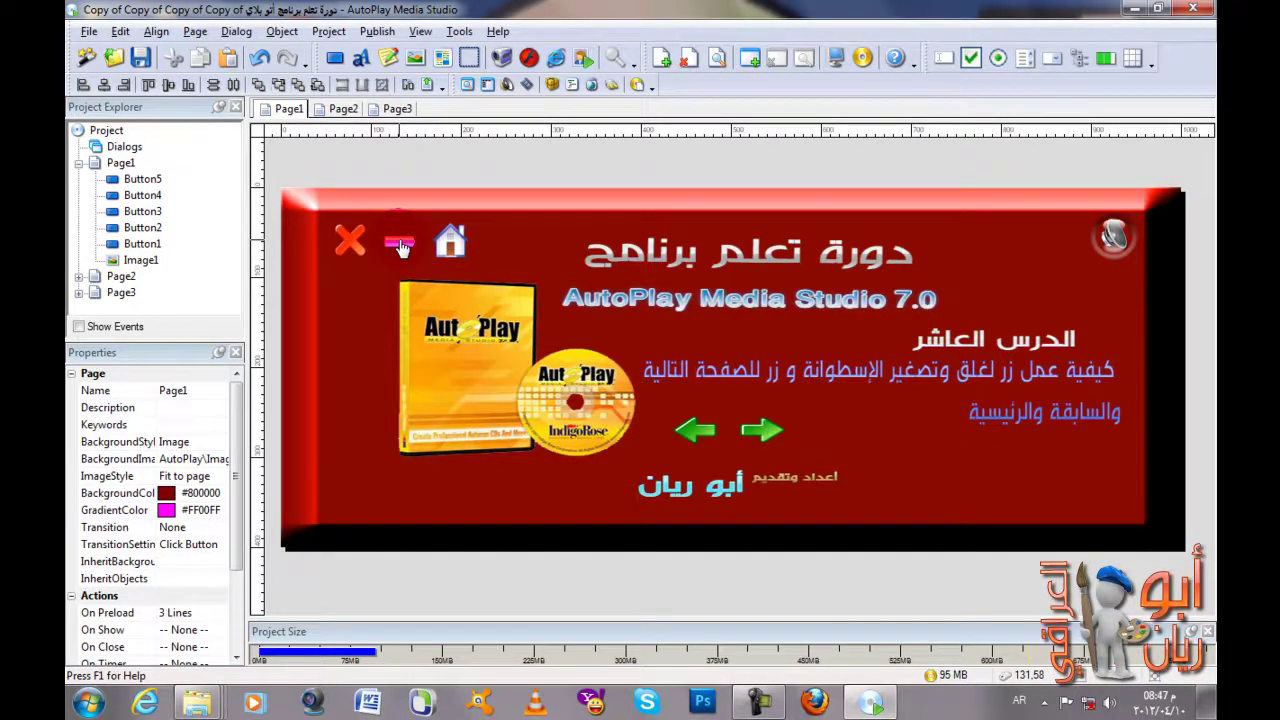
Step: Check the minus-shaped button's tooltip and delete the existing Window.Minimize line from its On Click script
double_click(400, 248)
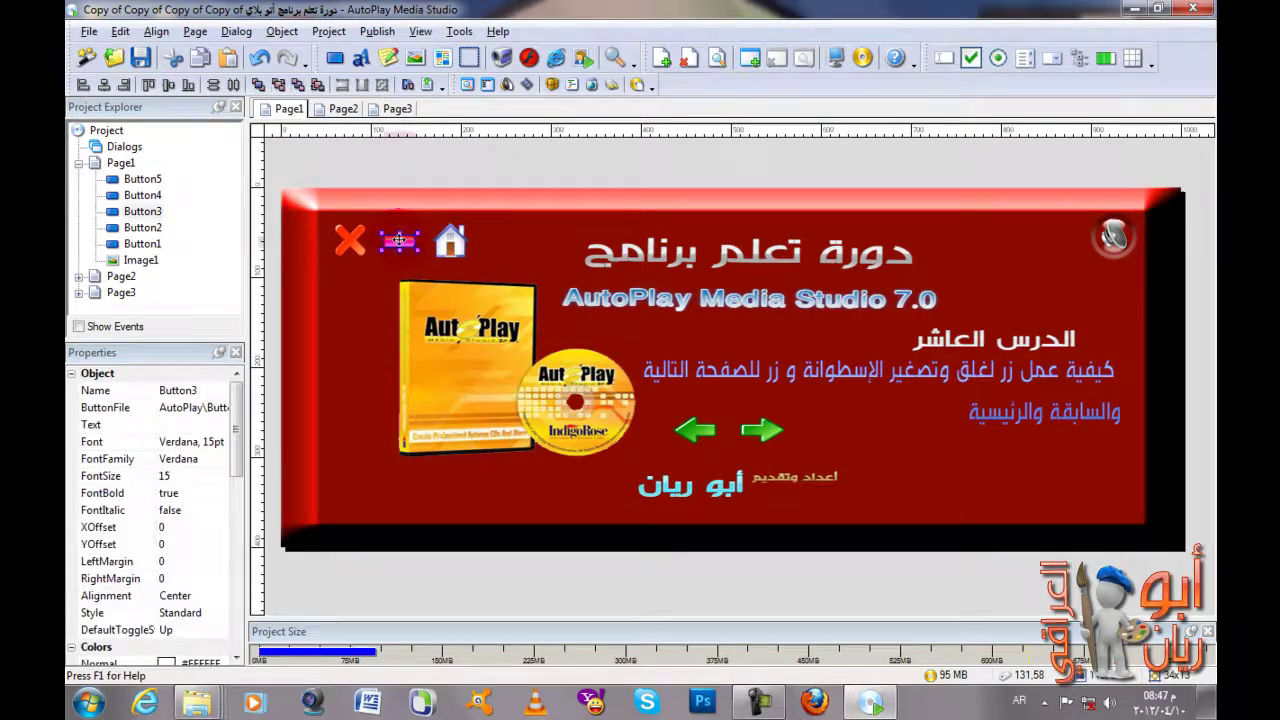
click(505, 135)
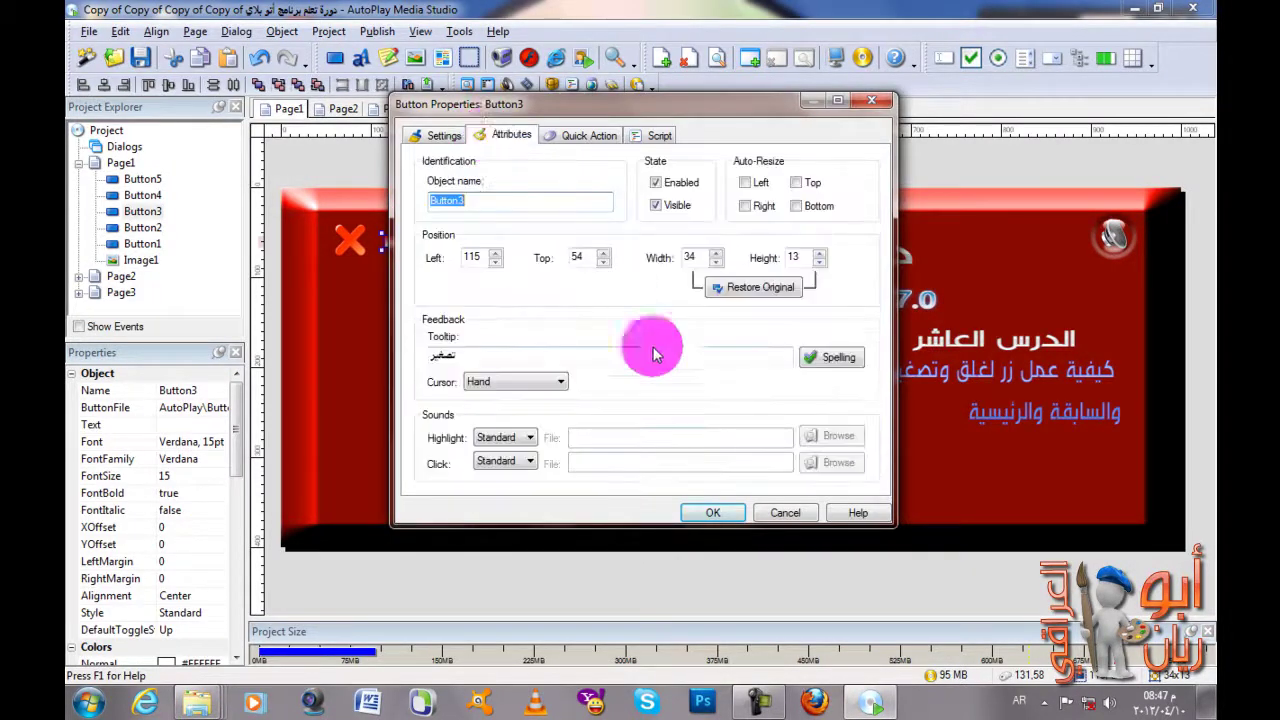
double_click(442, 355)
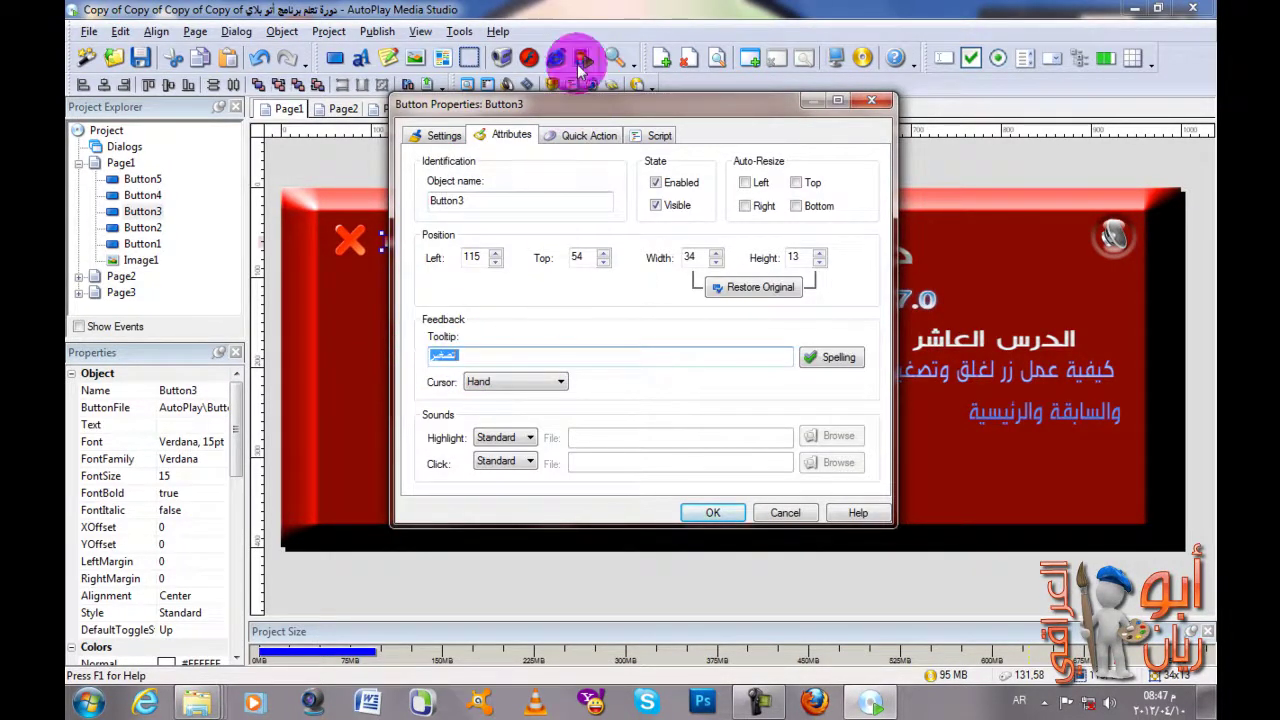
click(662, 137)
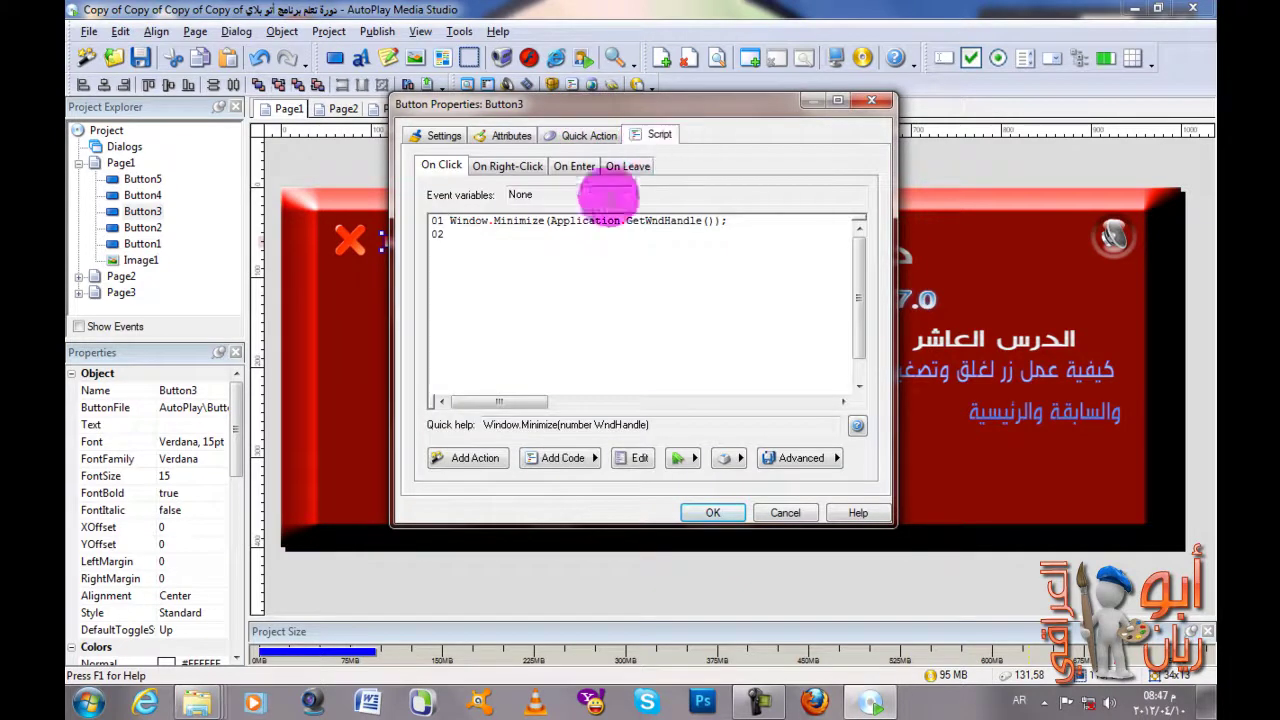
drag(745, 222, 380, 218)
key(Delete)
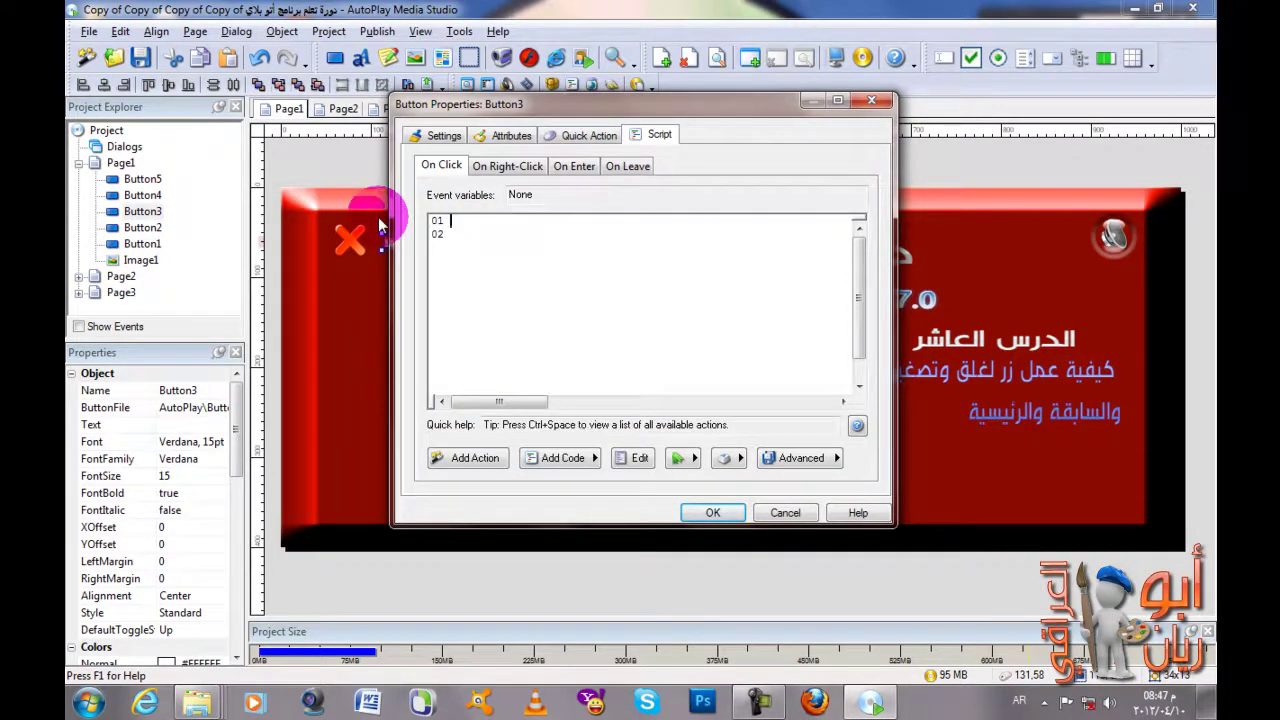
Step: Add a Window.Minimize action using Application.GetWndHandle() to the minus-shaped button's On Click script and apply the properties
click(476, 462)
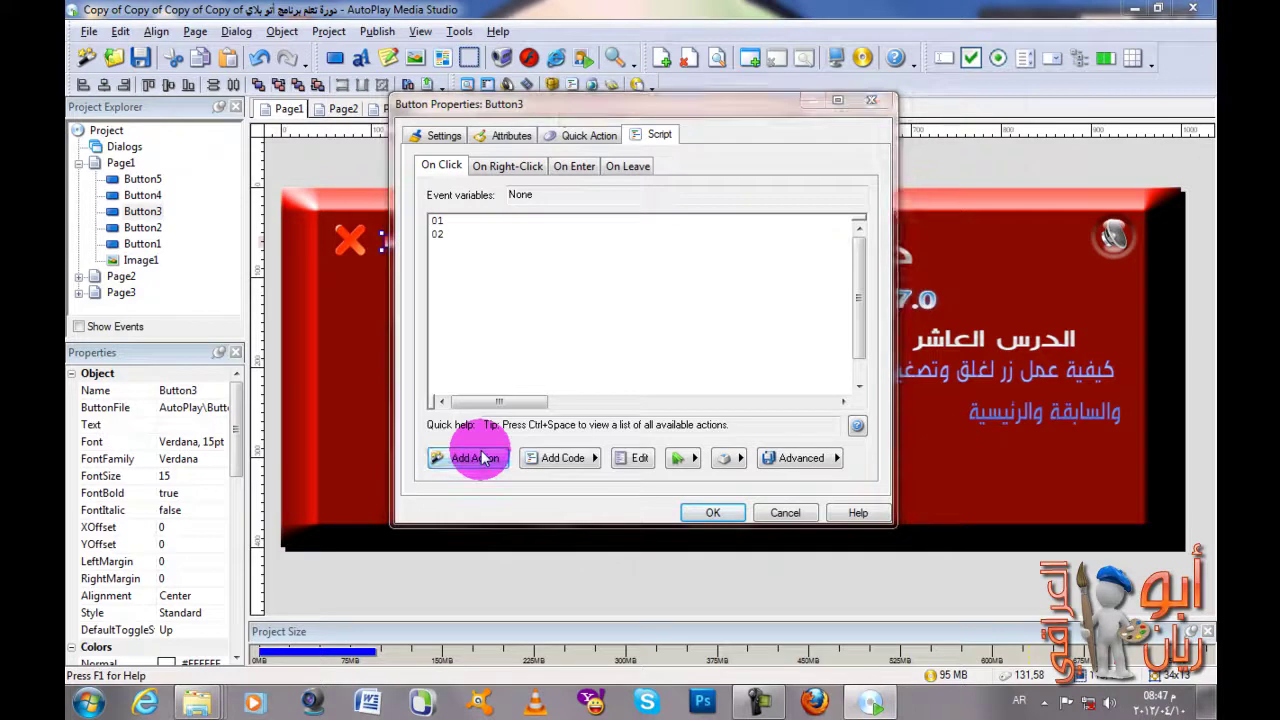
click(929, 132)
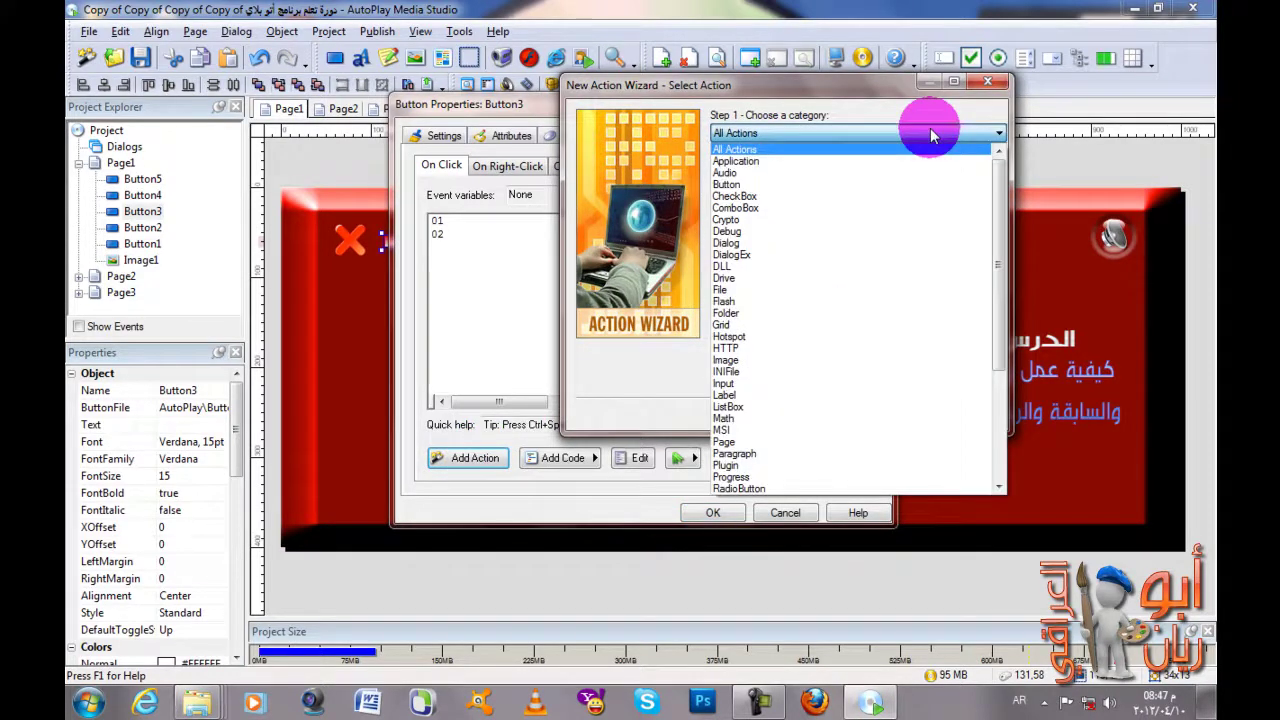
drag(995, 183, 998, 390)
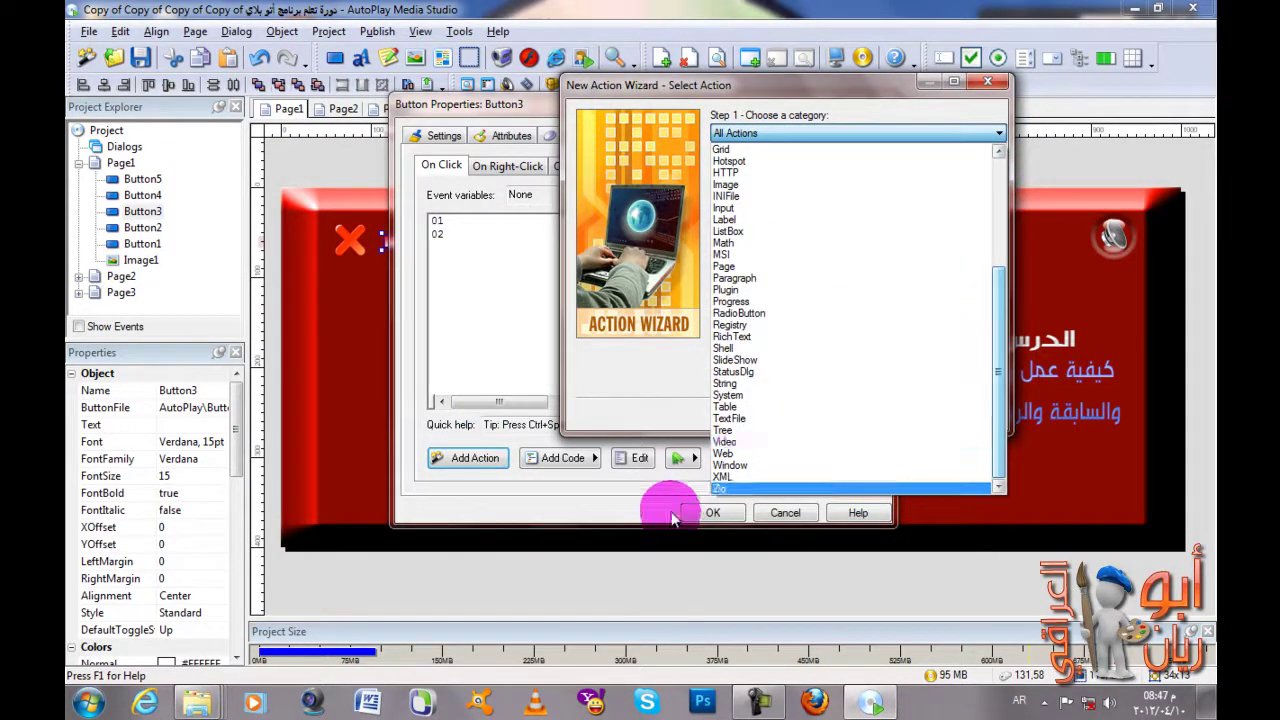
click(733, 466)
drag(998, 190, 1000, 238)
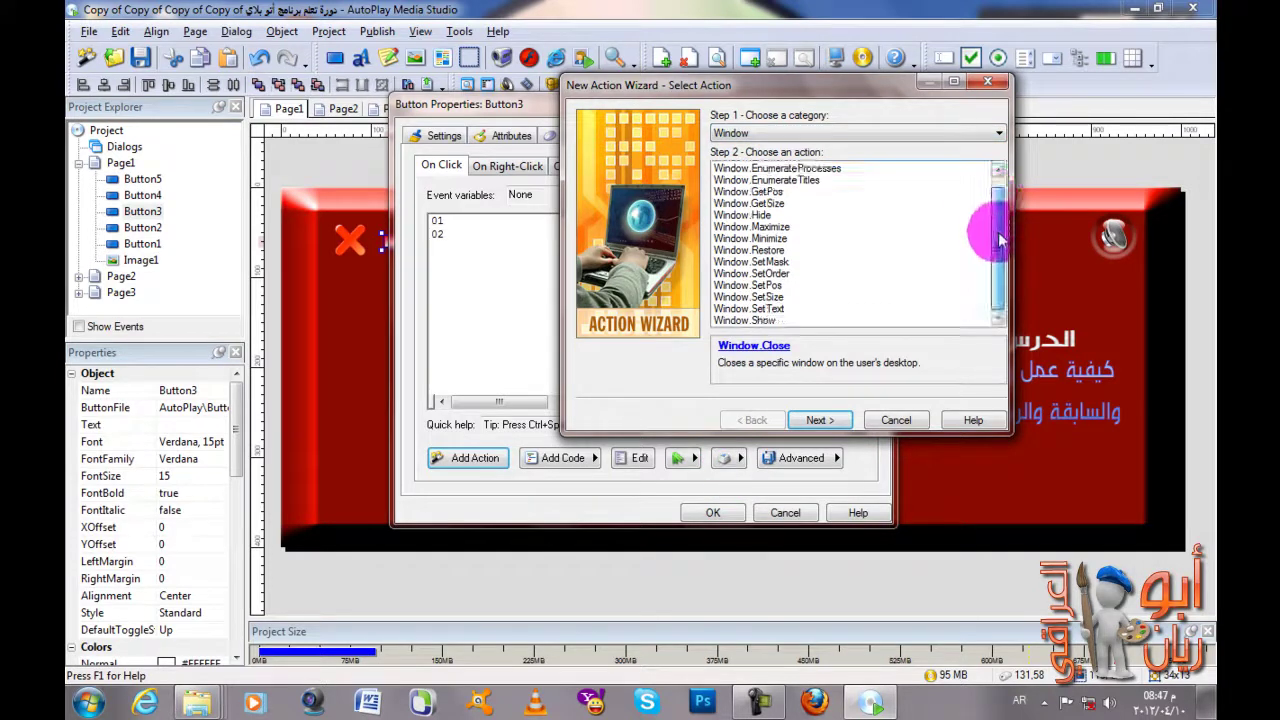
click(740, 239)
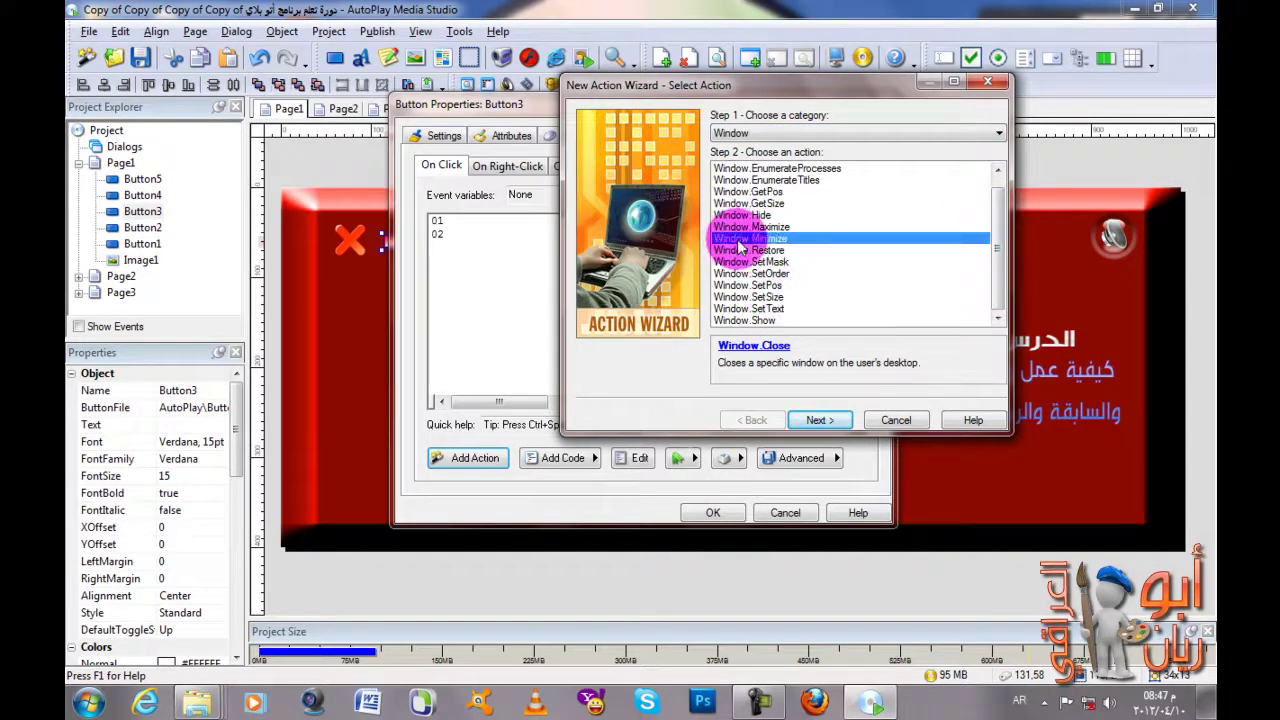
click(818, 421)
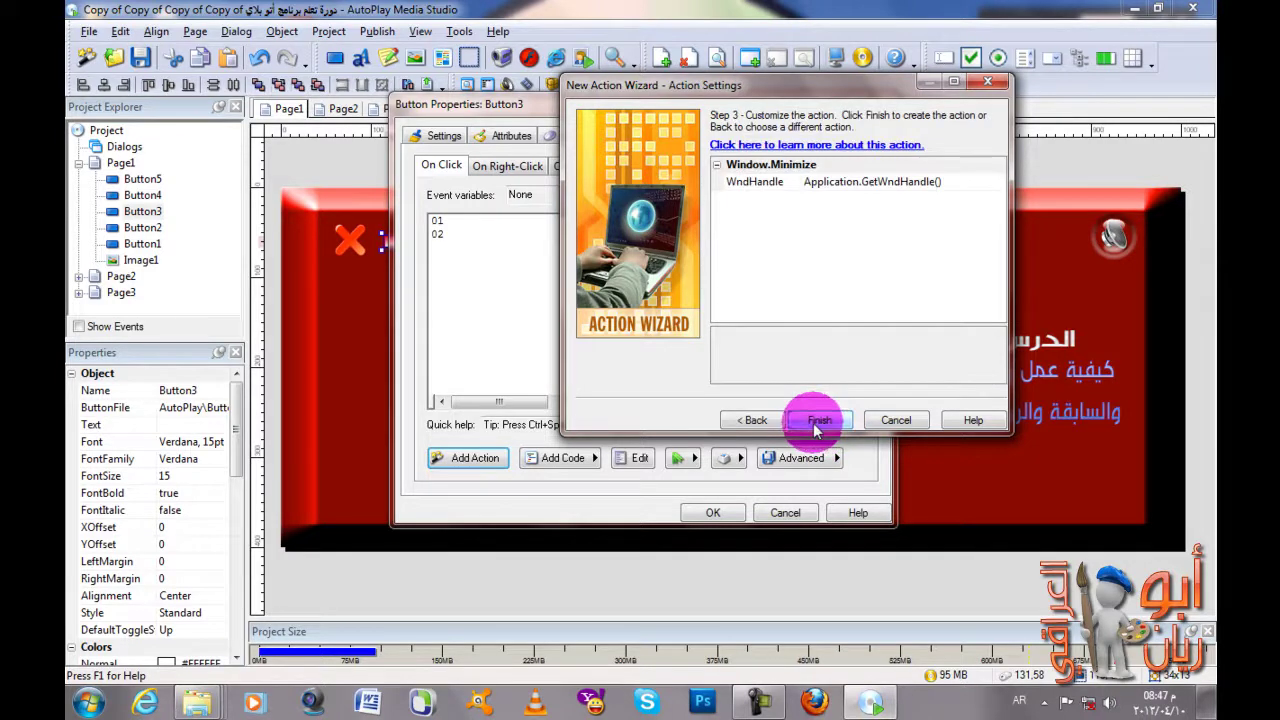
click(818, 421)
click(710, 513)
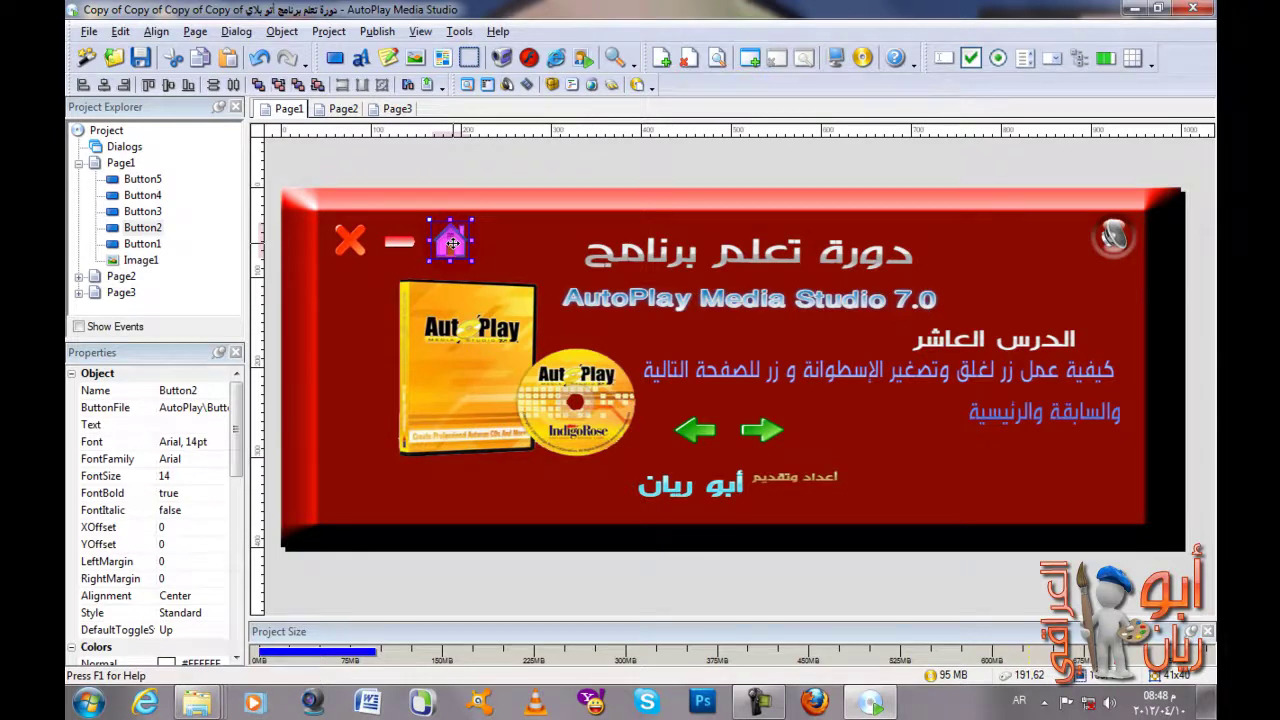
Step: Open the home button's properties and check its tooltip text
double_click(452, 243)
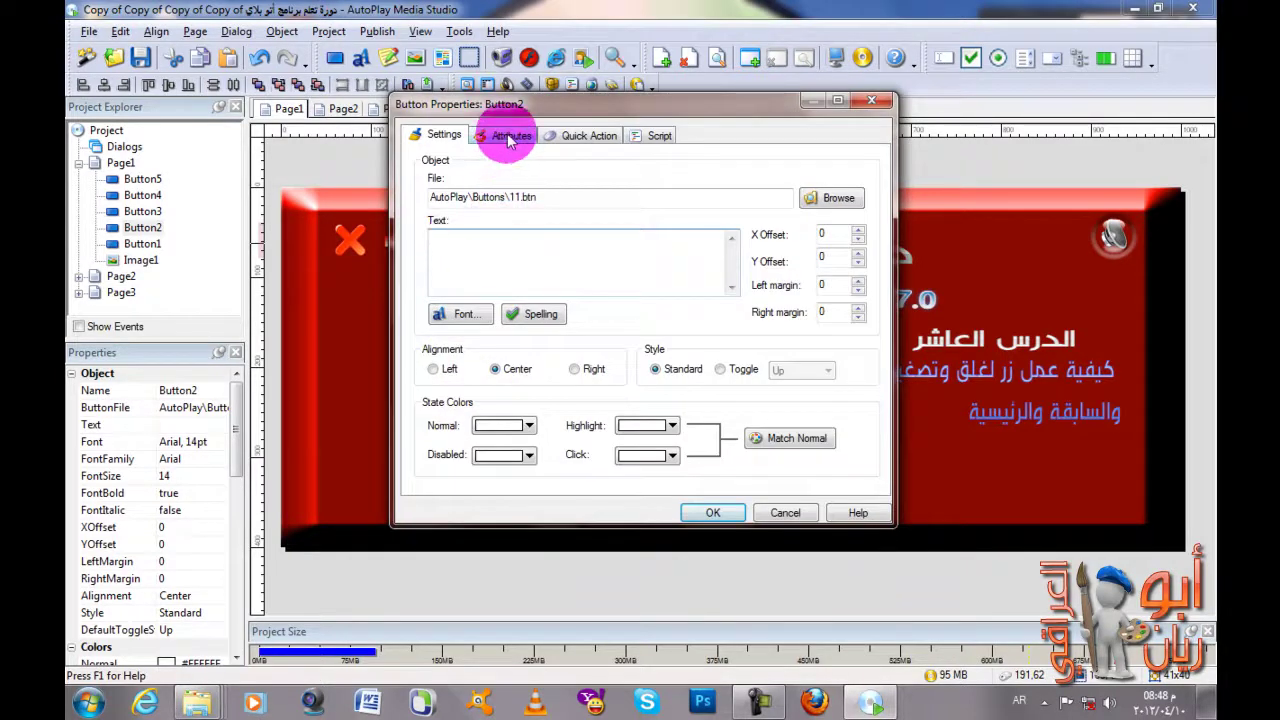
click(510, 137)
drag(528, 356, 405, 362)
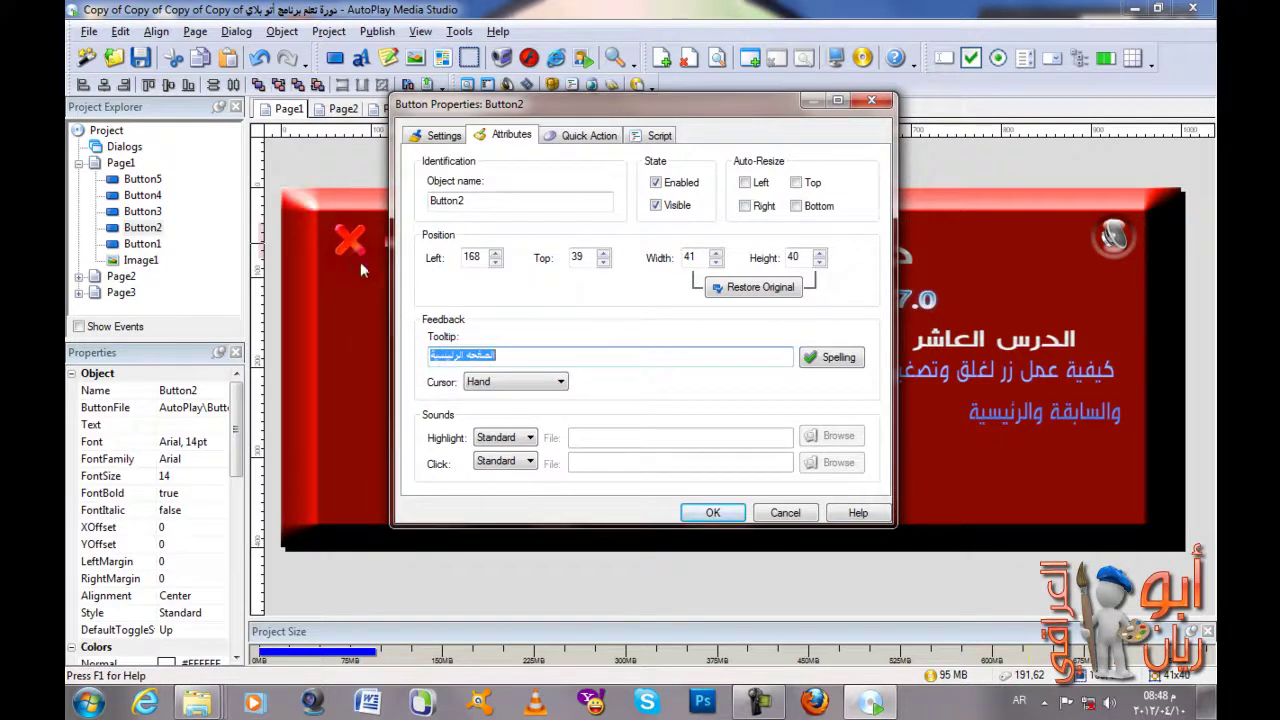
drag(494, 330, 472, 352)
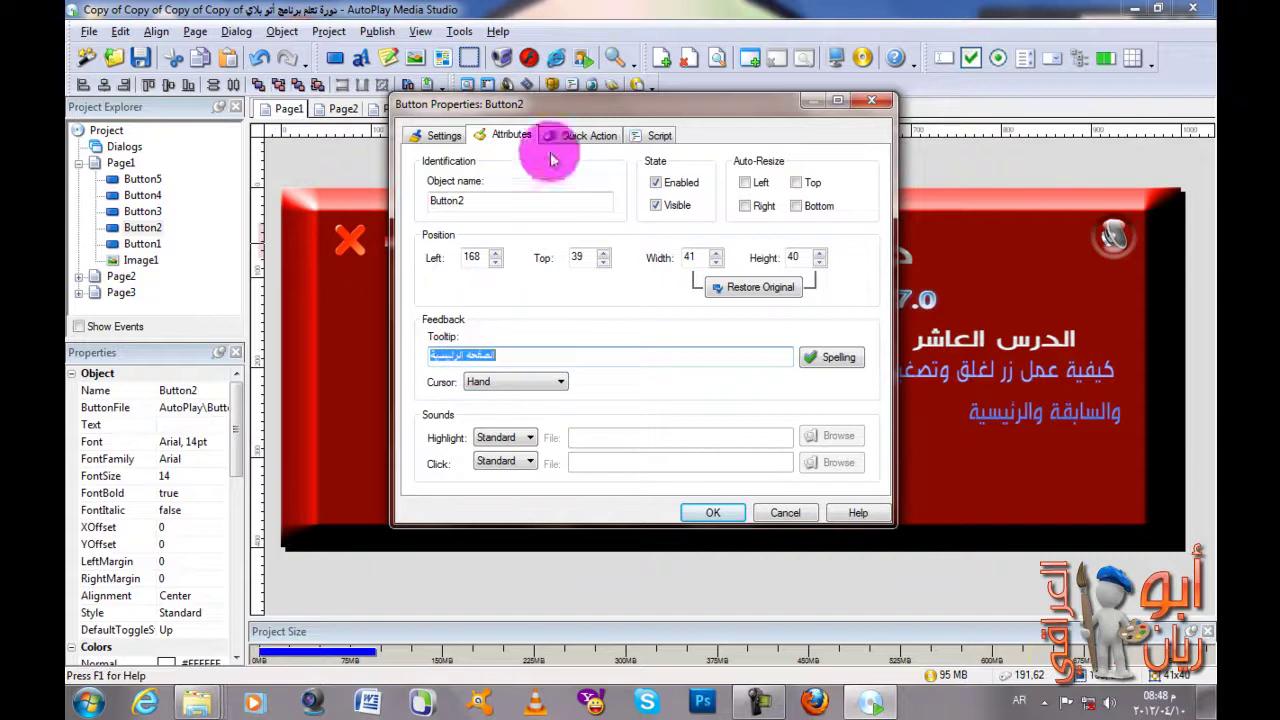
Step: Set the home button's quick action to Show Page
click(577, 140)
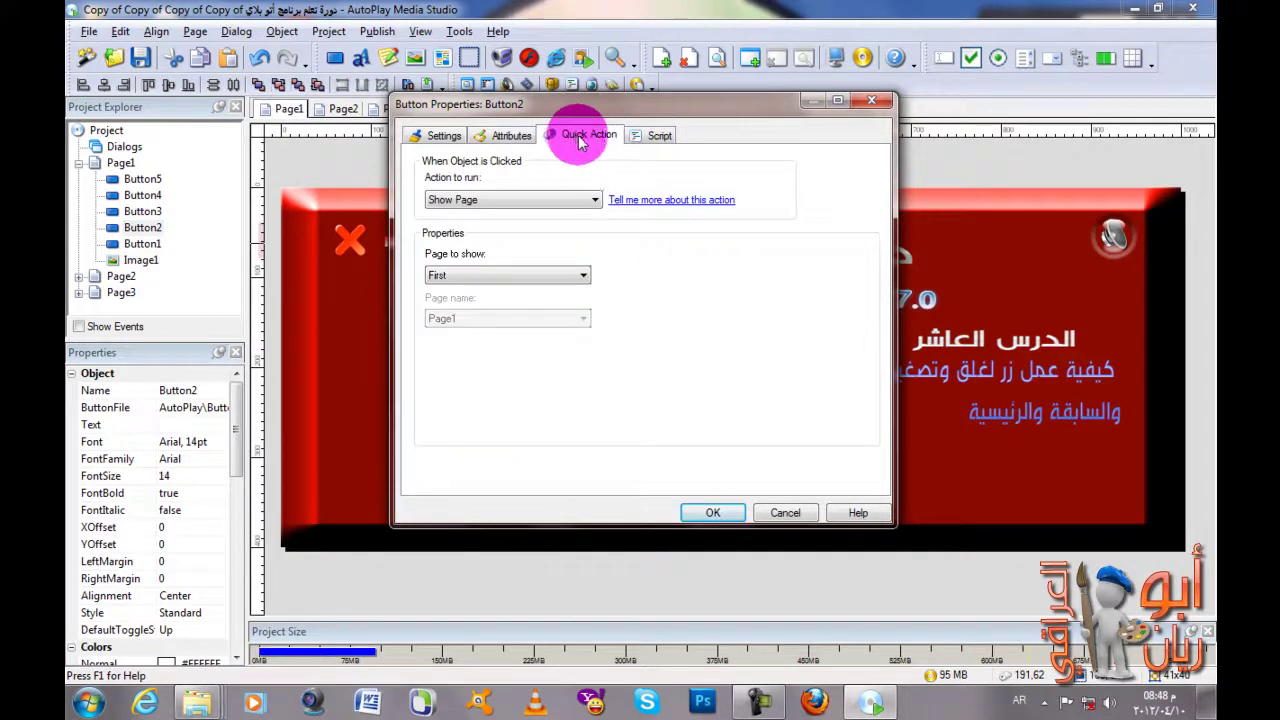
click(530, 208)
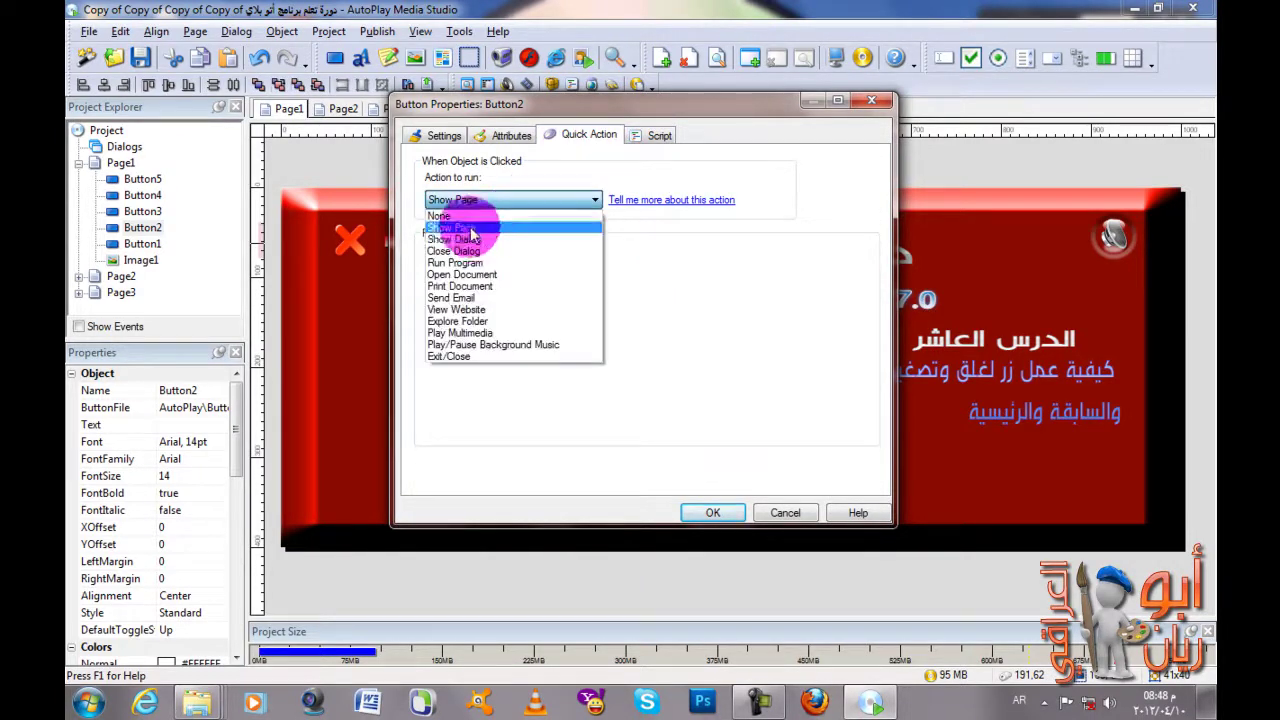
click(470, 203)
click(563, 199)
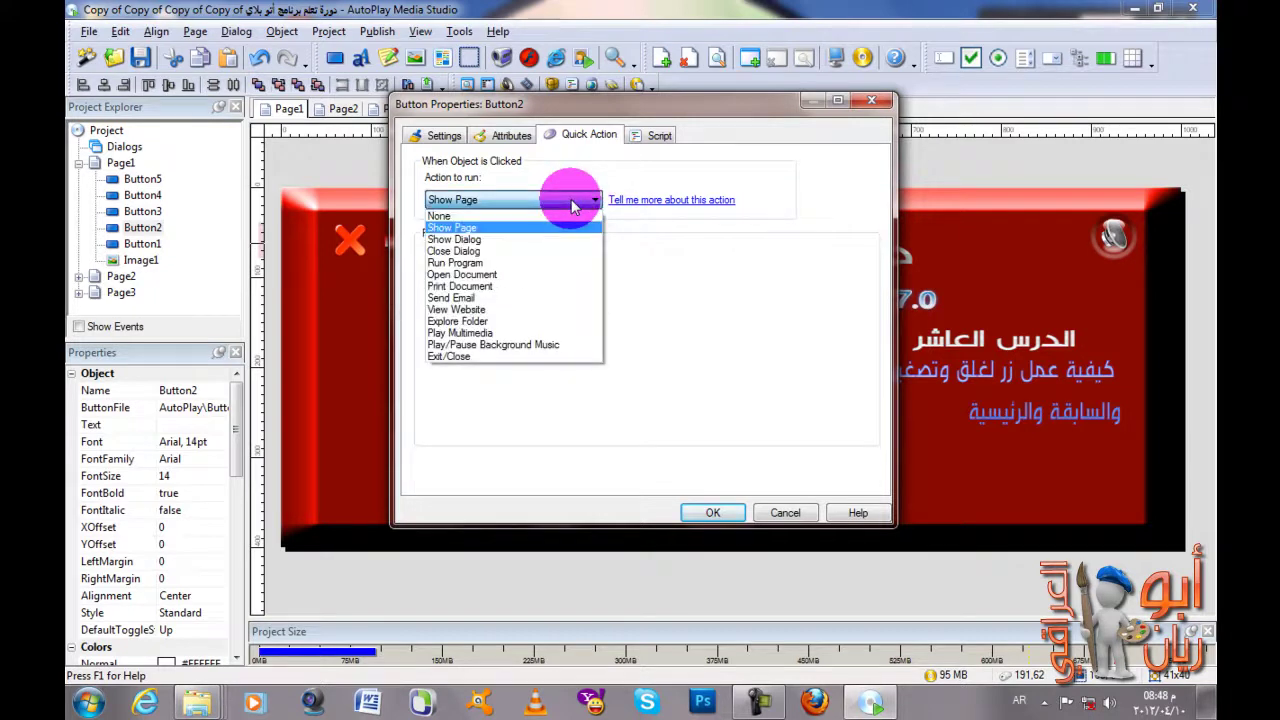
click(470, 228)
Step: Set First as the page shown by the home button's action and apply the properties
click(537, 276)
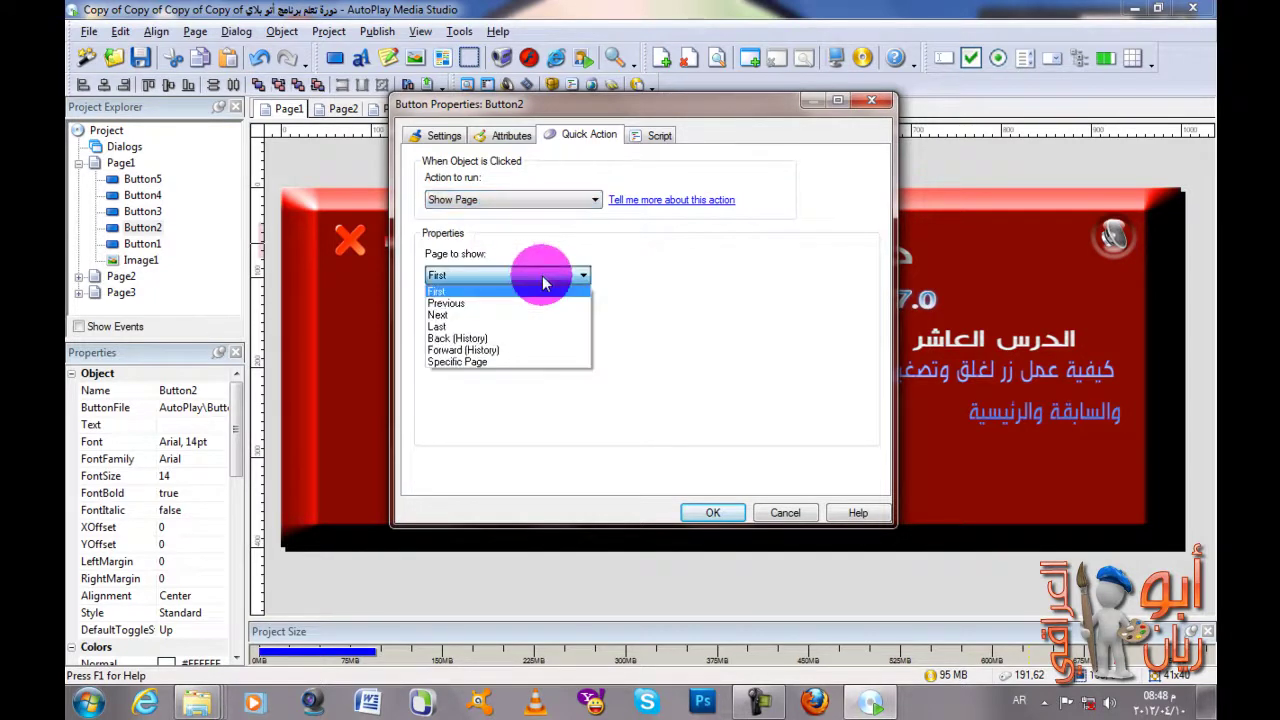
click(462, 290)
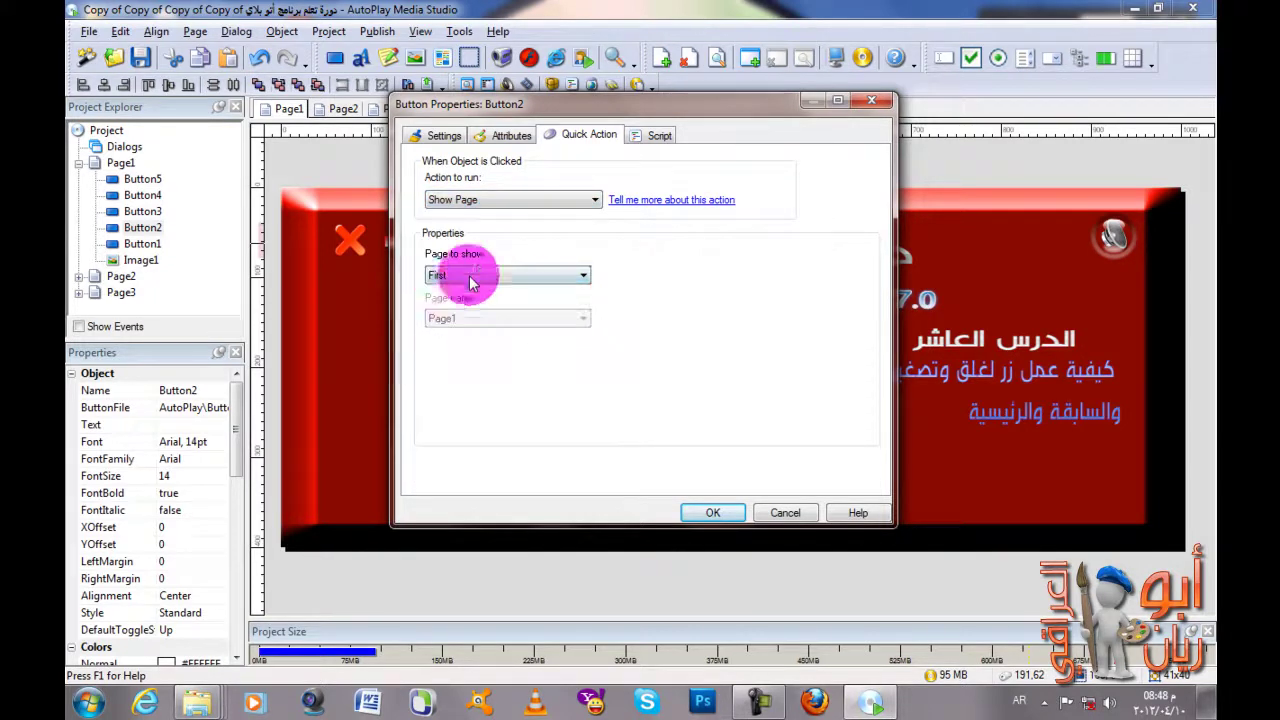
click(466, 275)
click(457, 292)
click(470, 277)
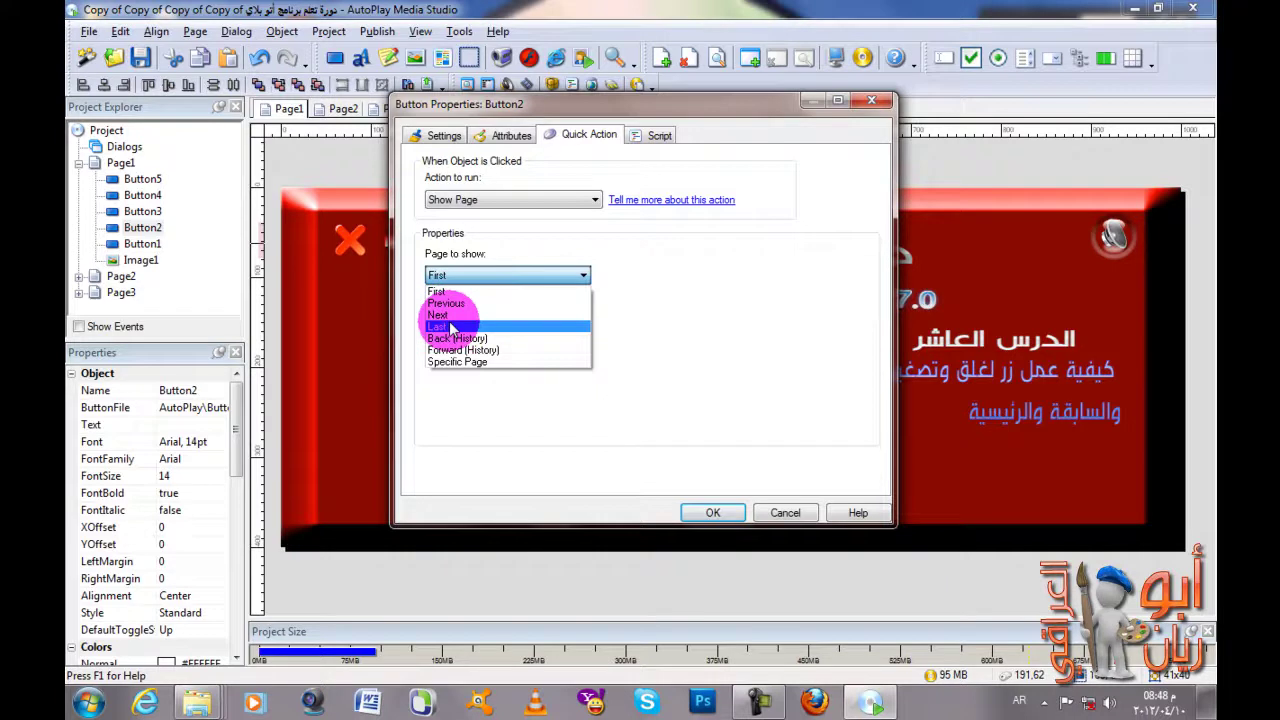
click(537, 274)
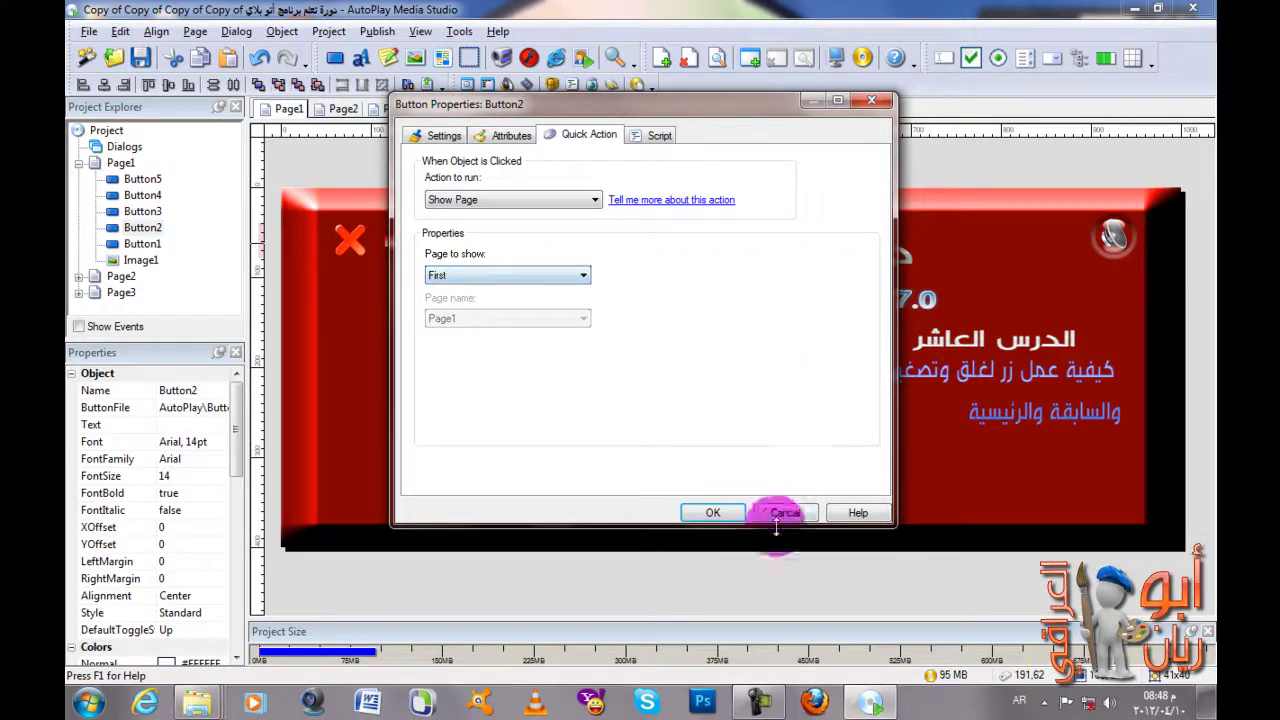
click(727, 511)
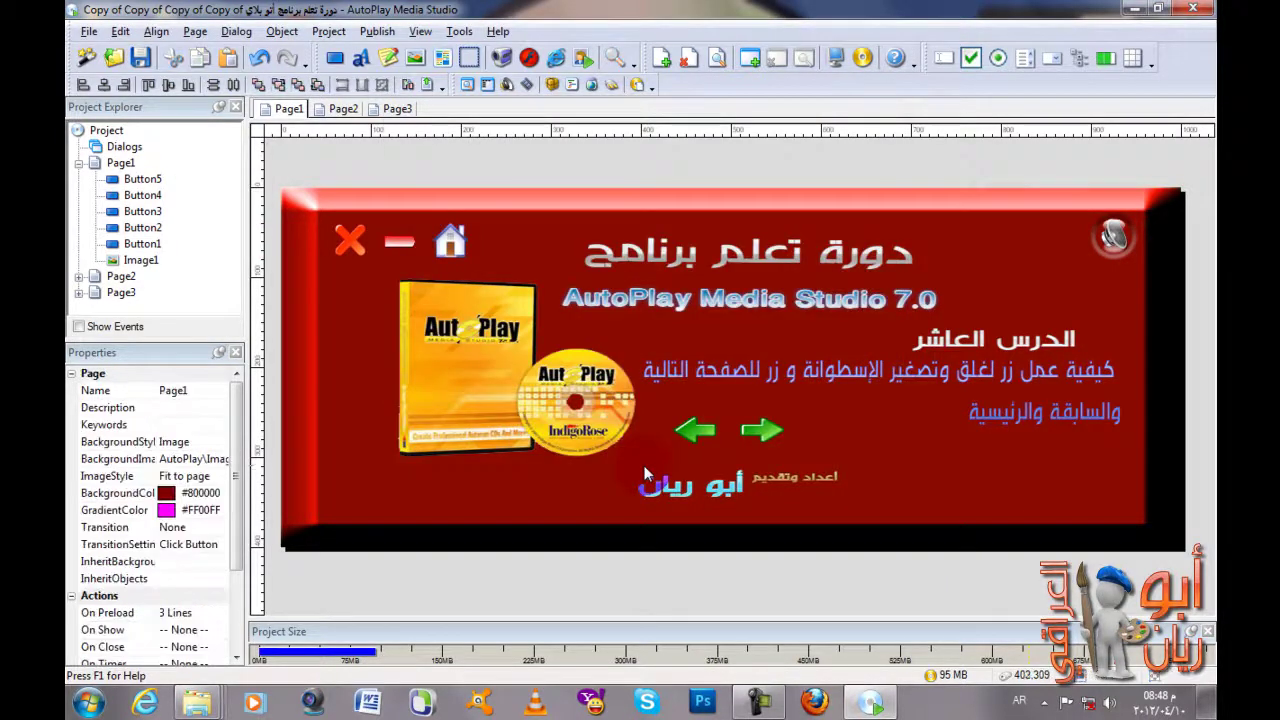
Step: Select the two green arrow buttons on Page1 together
drag(638, 458, 797, 442)
click(808, 426)
click(763, 434)
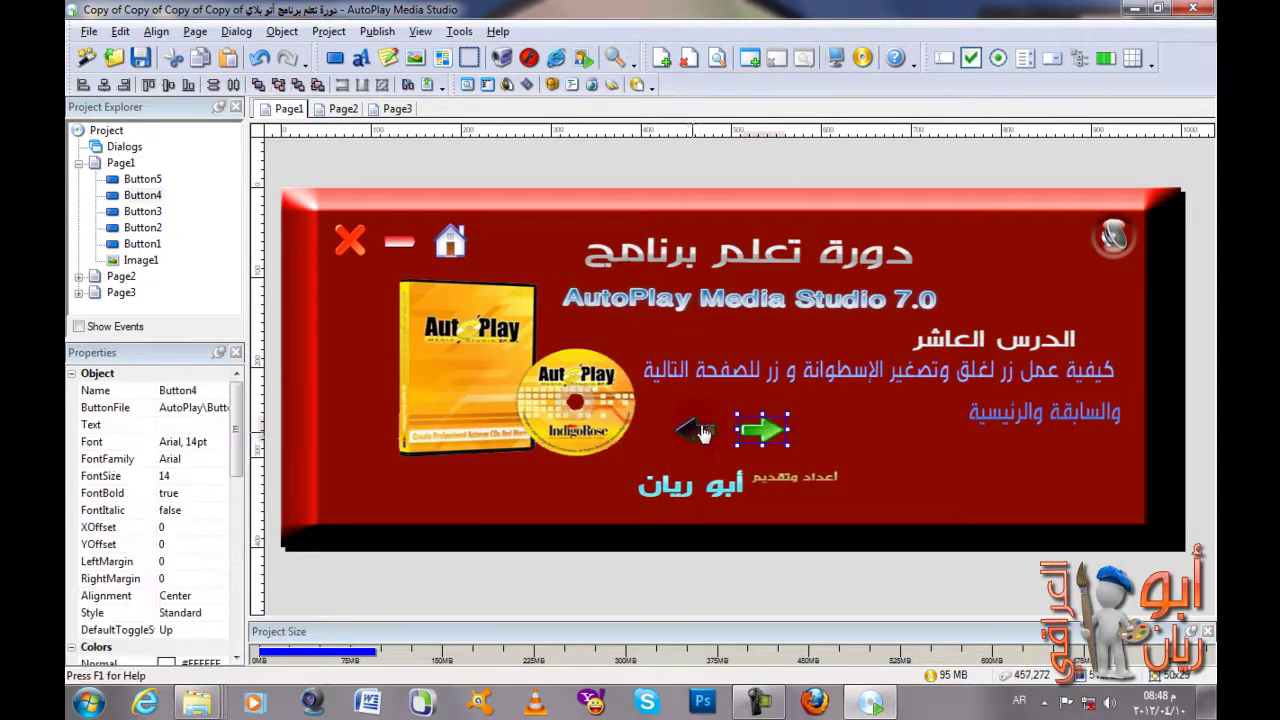
drag(647, 456, 810, 406)
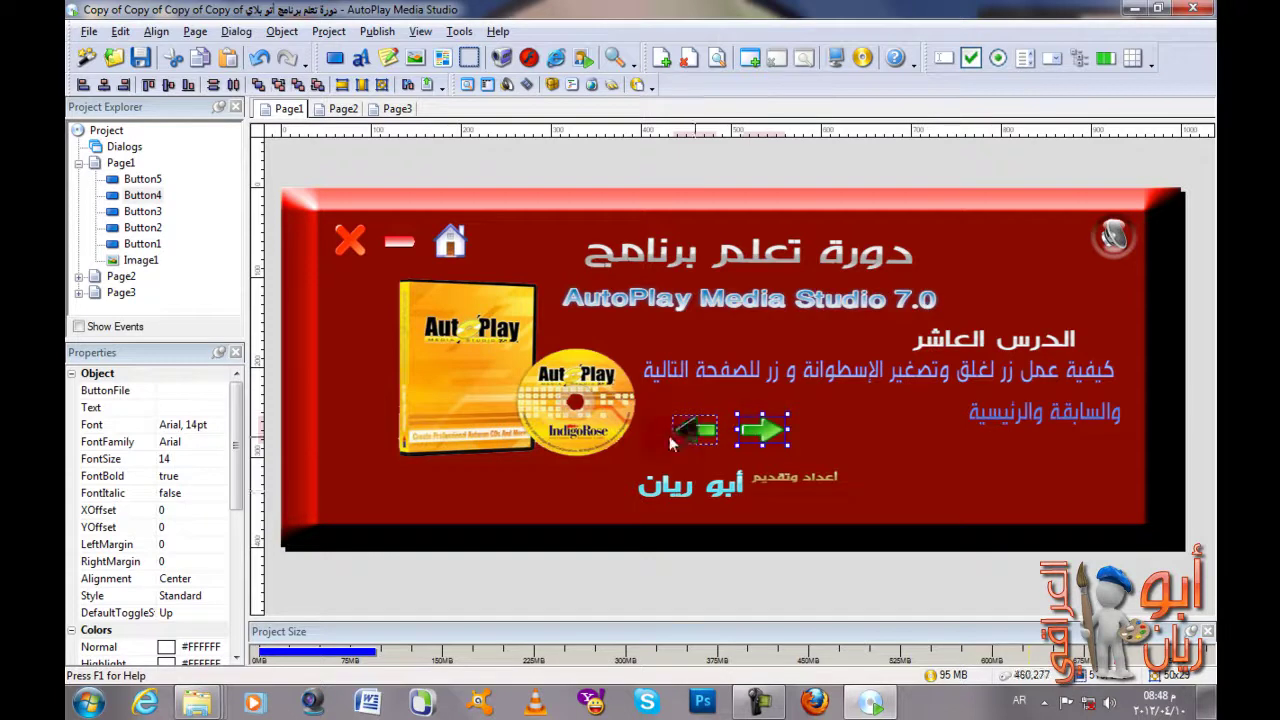
click(560, 497)
key(Tab)
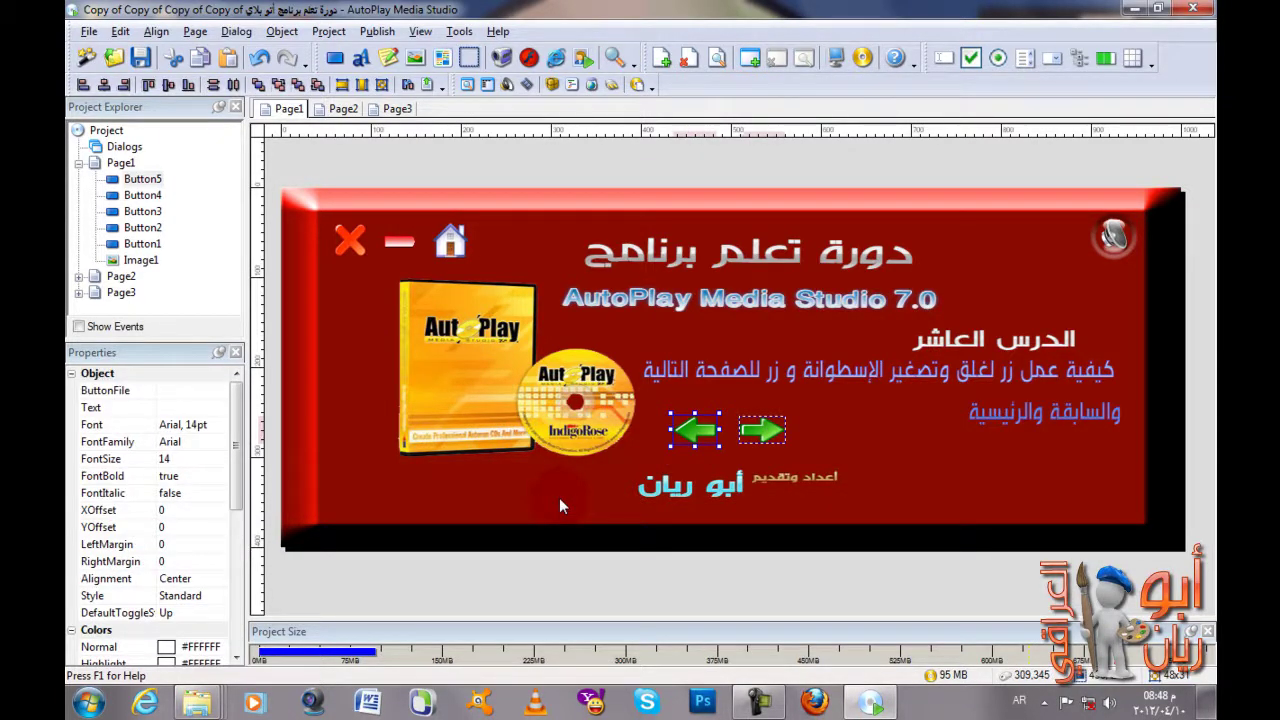
Step: Delete the two selected arrow buttons and add a label reading "التالي" in the free area of Page1
key(Delete)
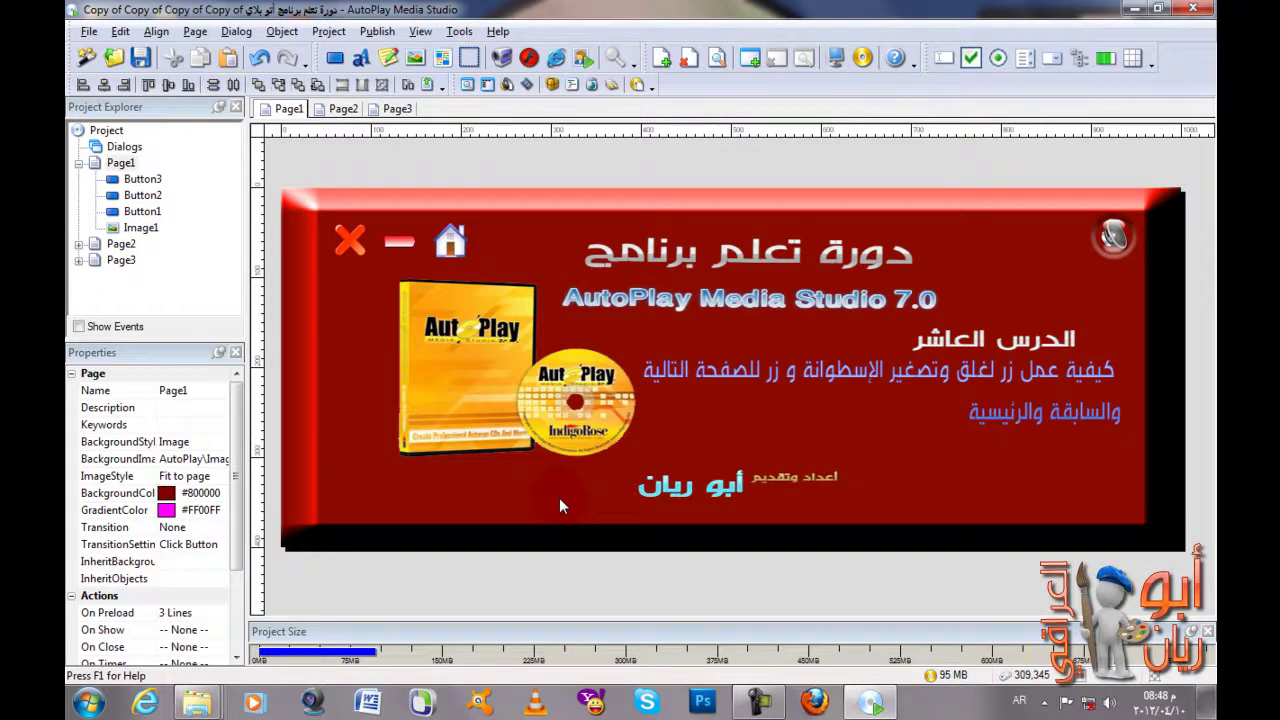
click(364, 60)
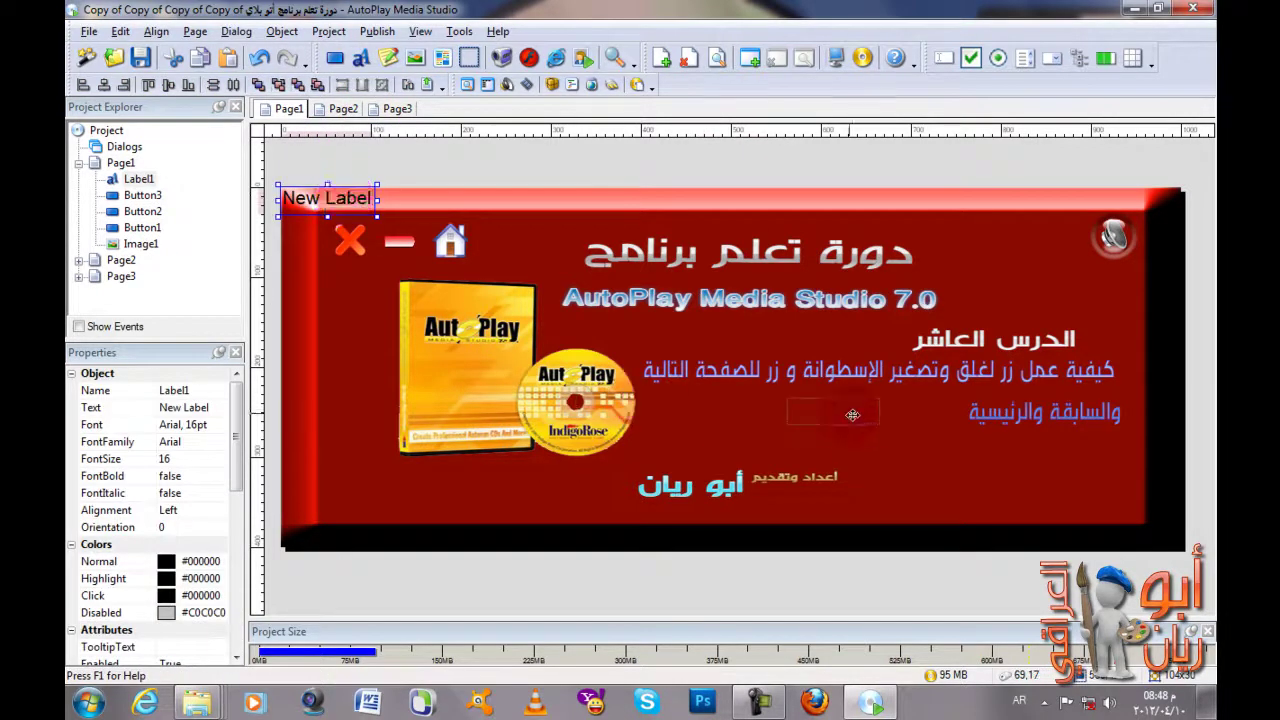
drag(838, 431, 838, 432)
double_click(836, 431)
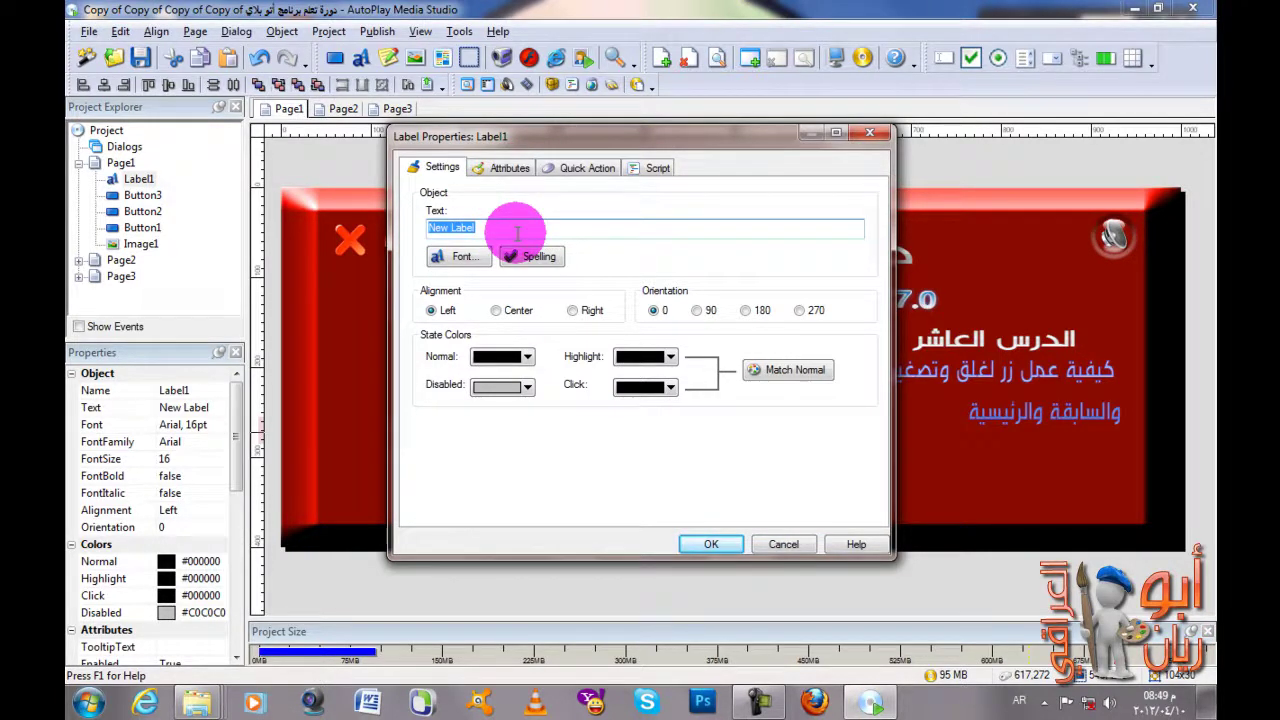
text(لتالي)
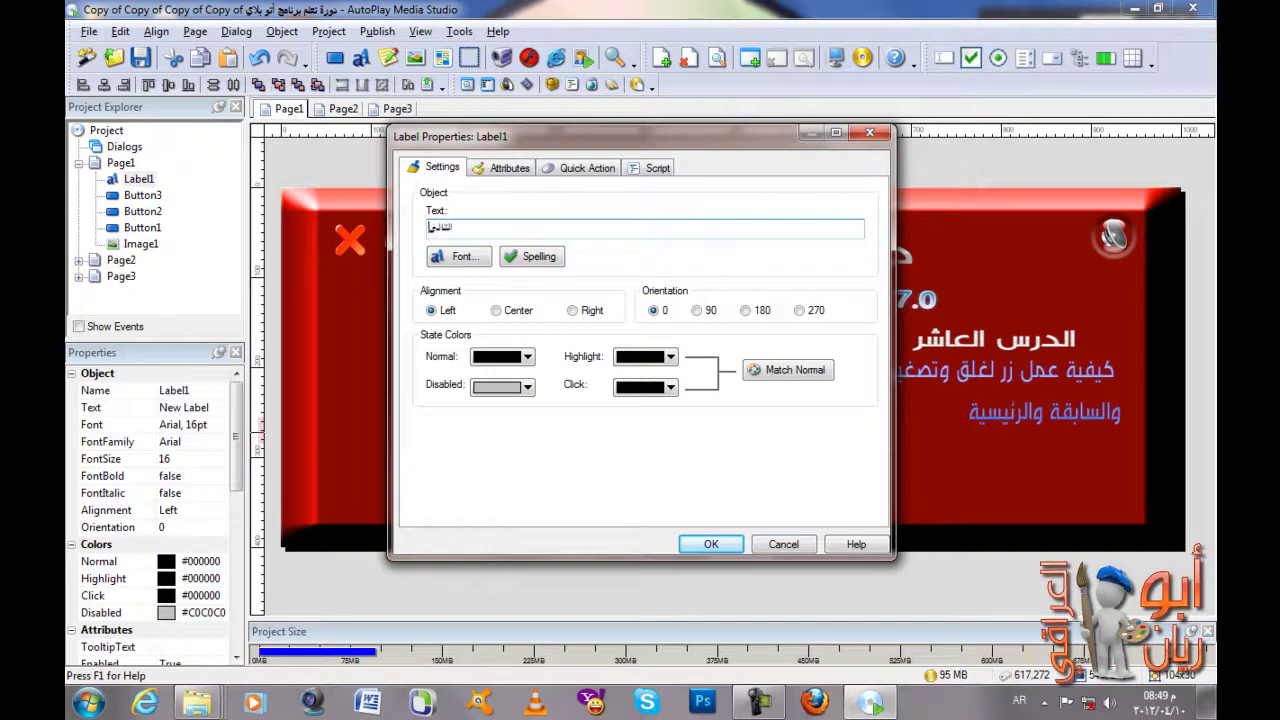
Step: Set the التالي label's font to Arabic script at size 28
click(458, 256)
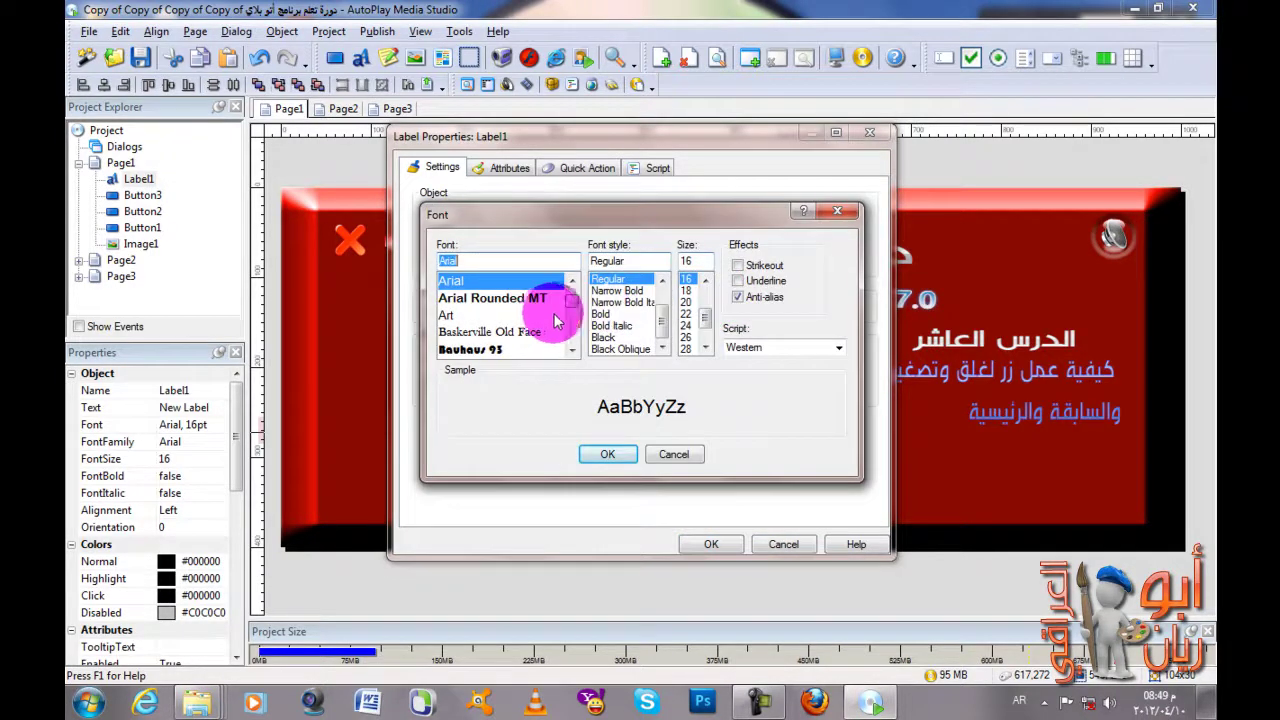
click(832, 345)
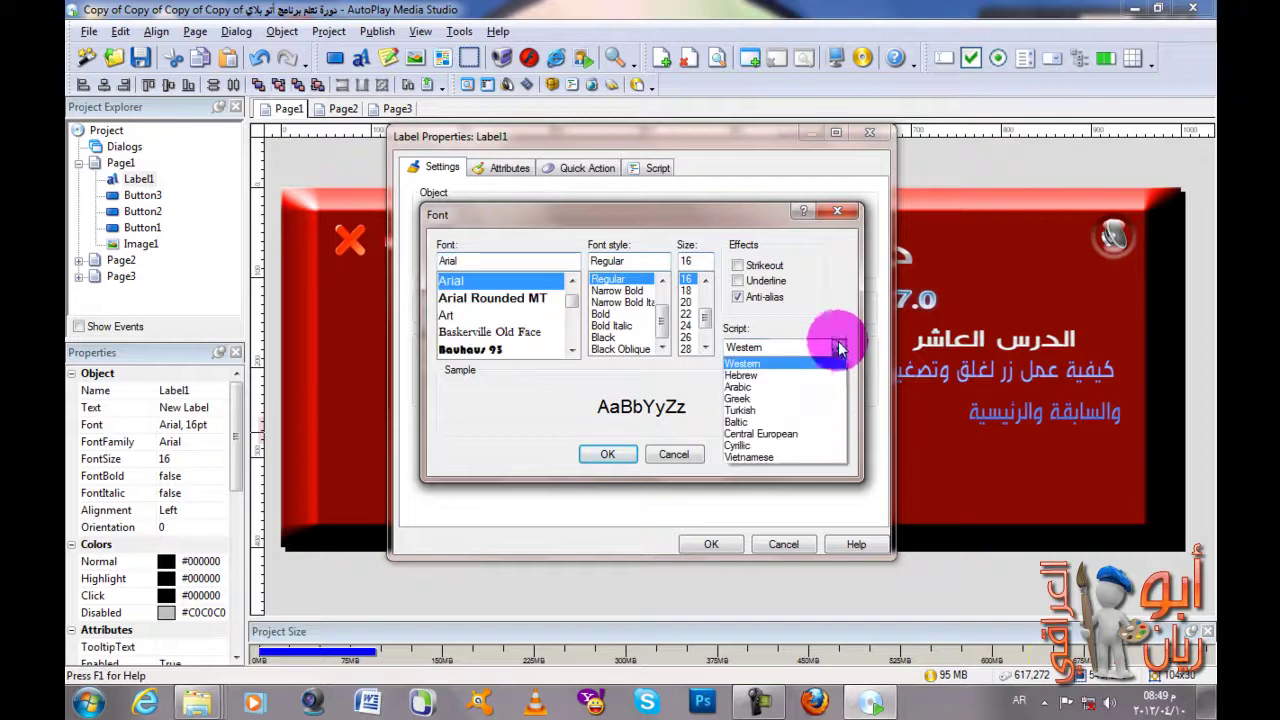
click(786, 387)
click(686, 348)
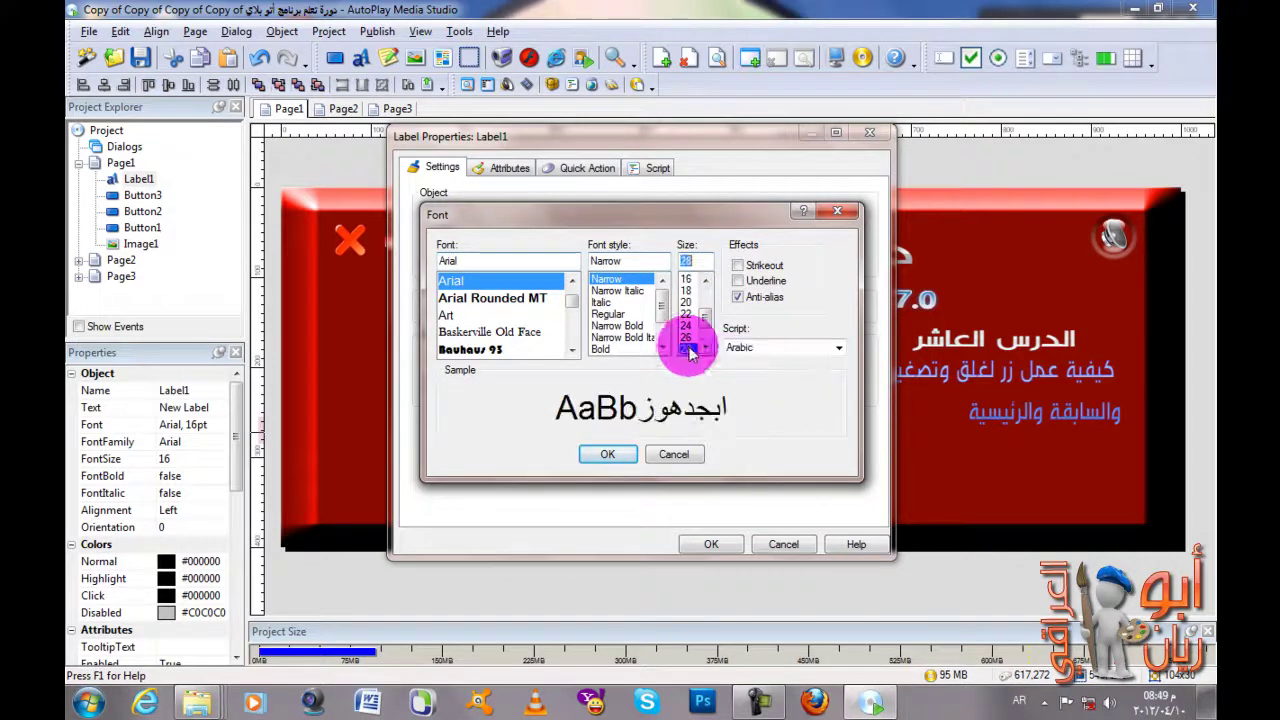
click(610, 454)
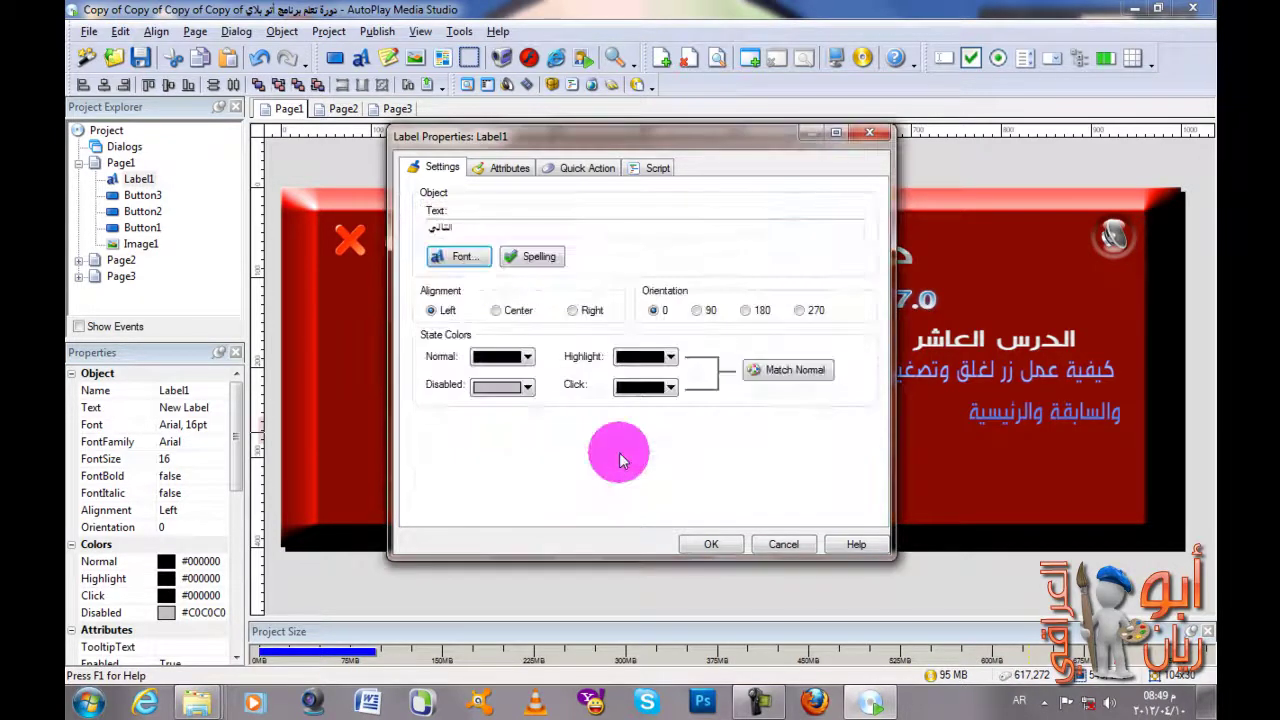
Step: Give the التالي label a white normal colour and move it to the lower-right corner of the page artwork
click(529, 358)
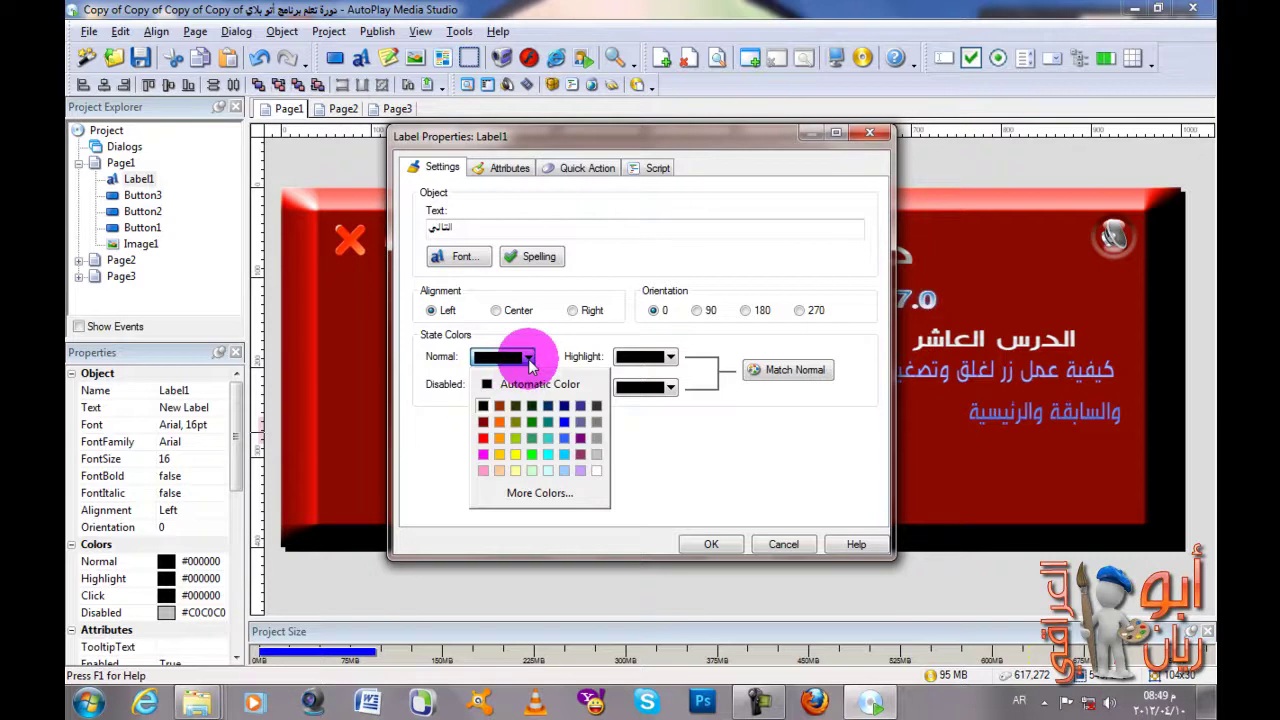
click(597, 469)
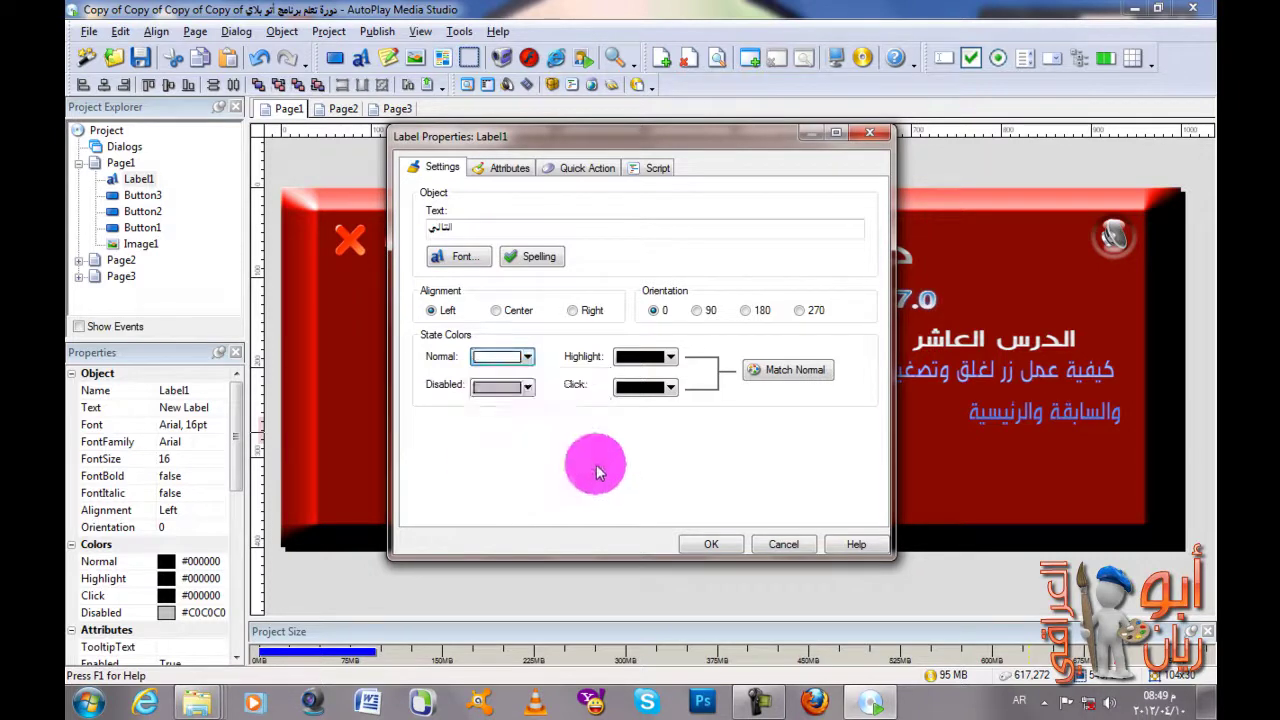
click(683, 536)
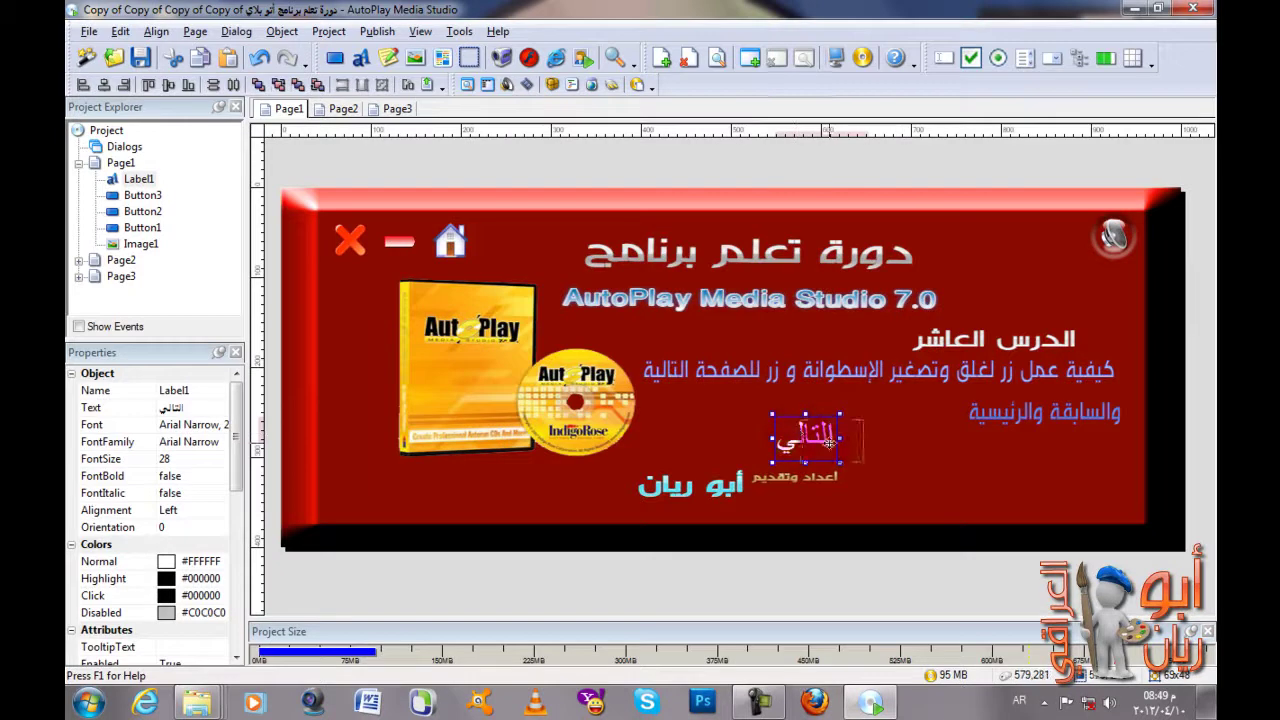
drag(1088, 495, 1088, 495)
click(986, 480)
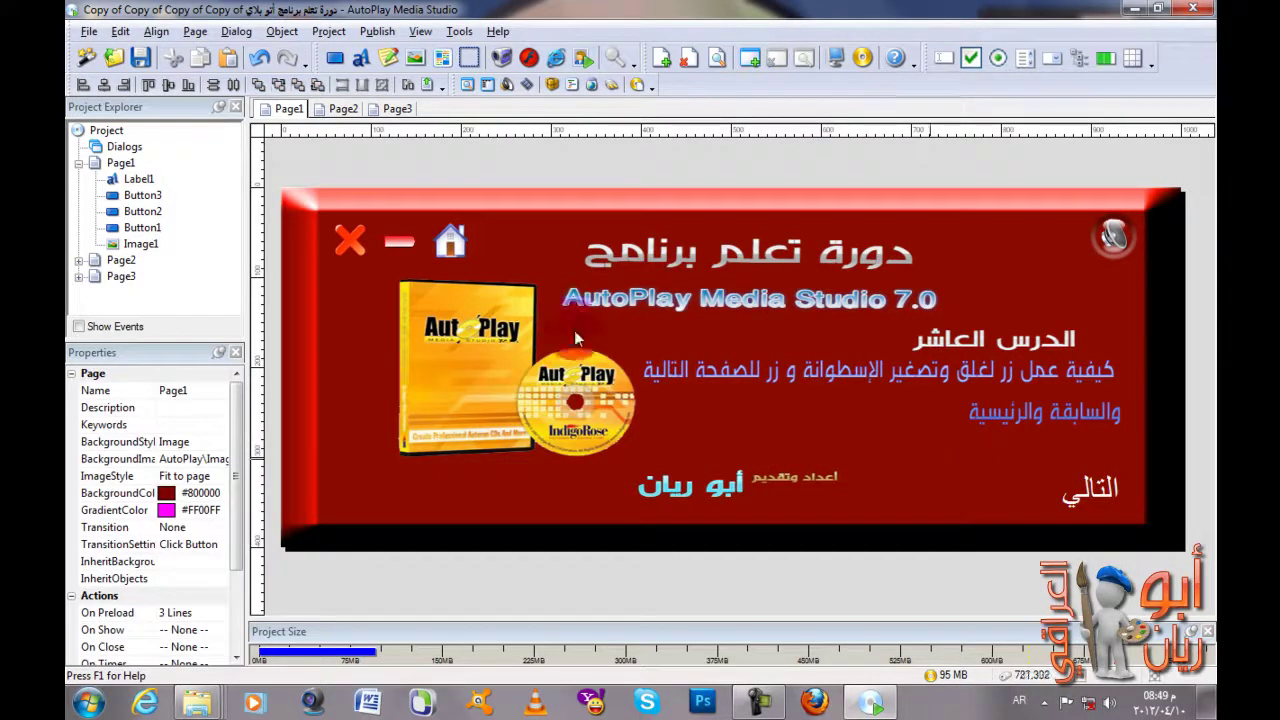
Step: Add a second label just left of the التالي label and set its text to "السابق"
click(360, 58)
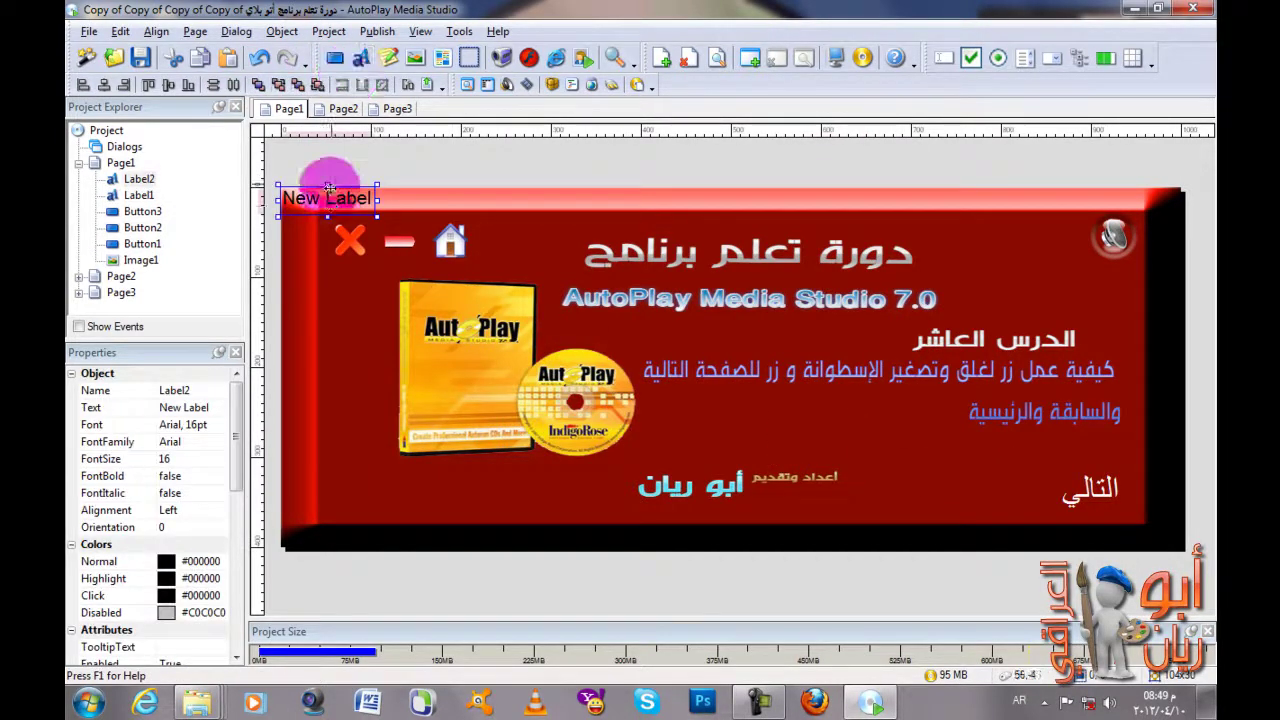
drag(329, 204, 955, 501)
double_click(952, 497)
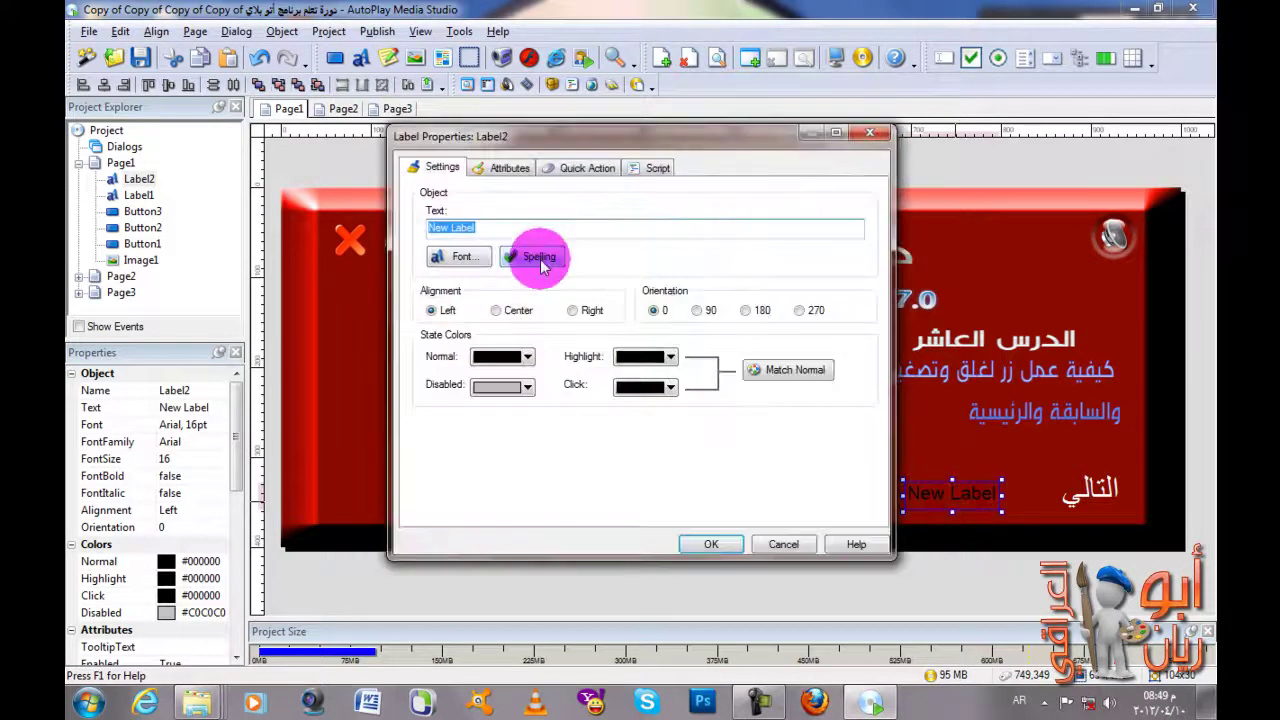
text(السابق)
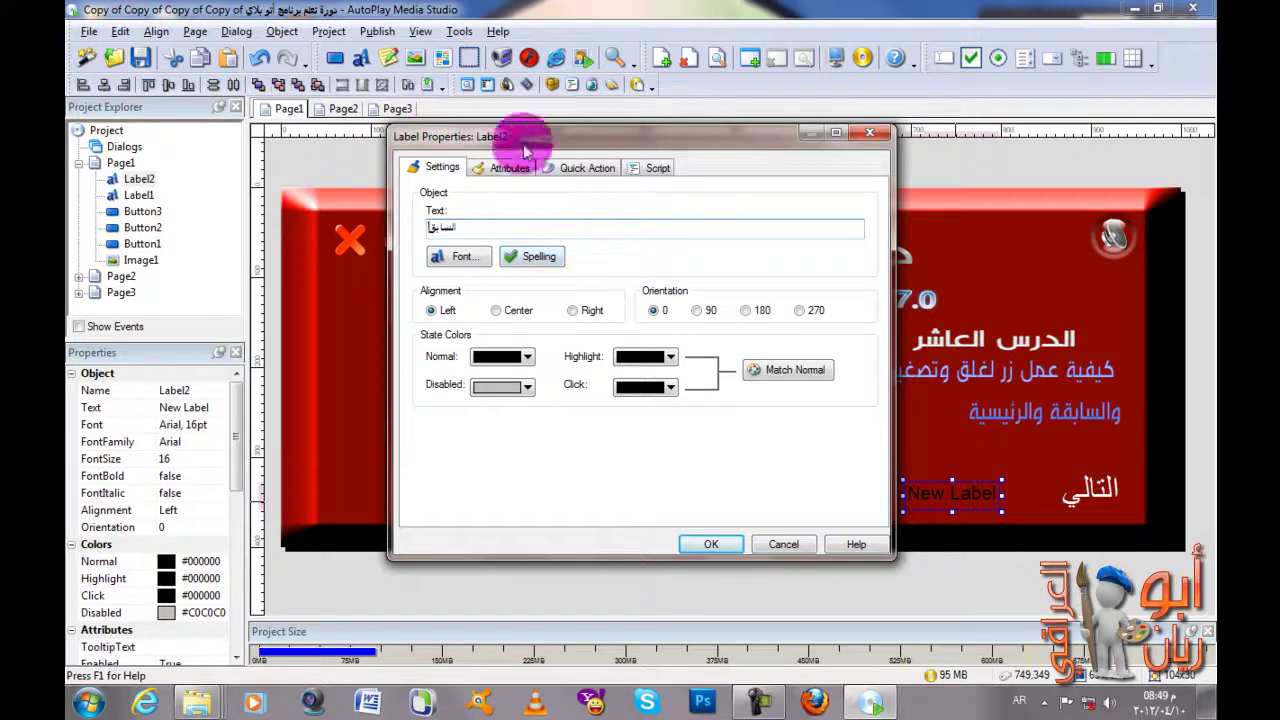
Step: Set the السابق label's font to Arabic script at size 28
click(448, 256)
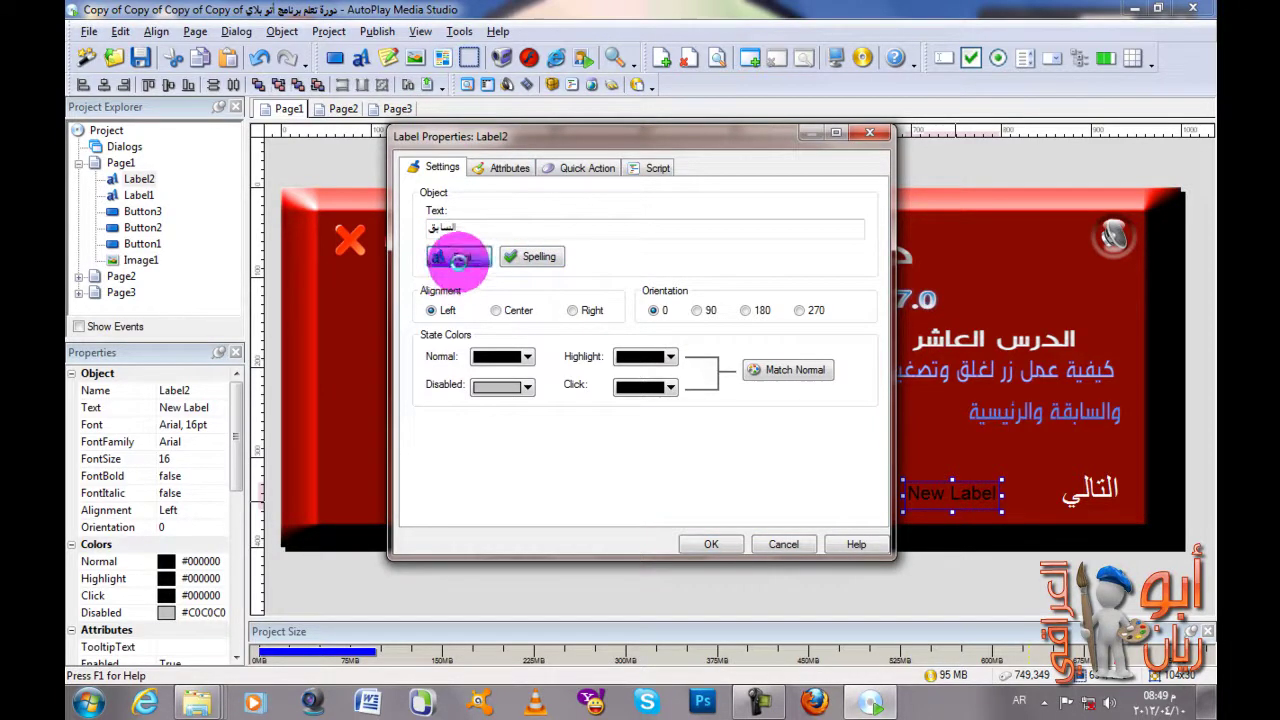
click(800, 349)
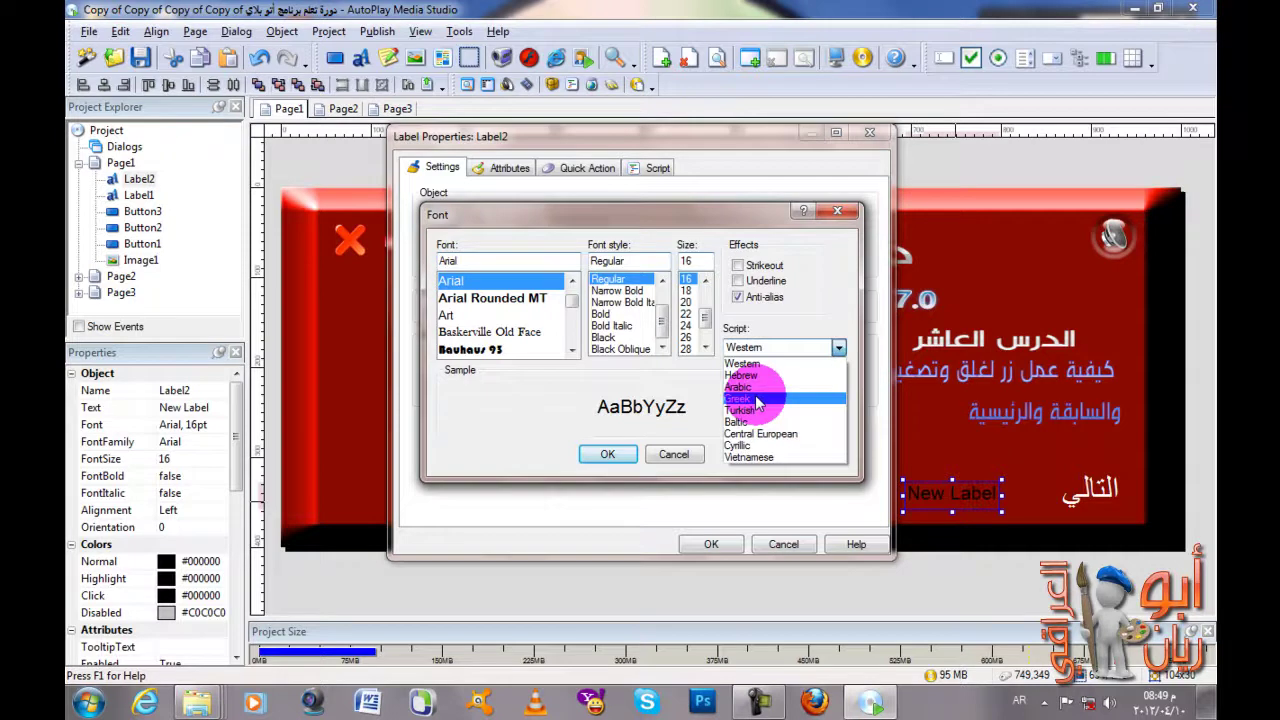
click(758, 391)
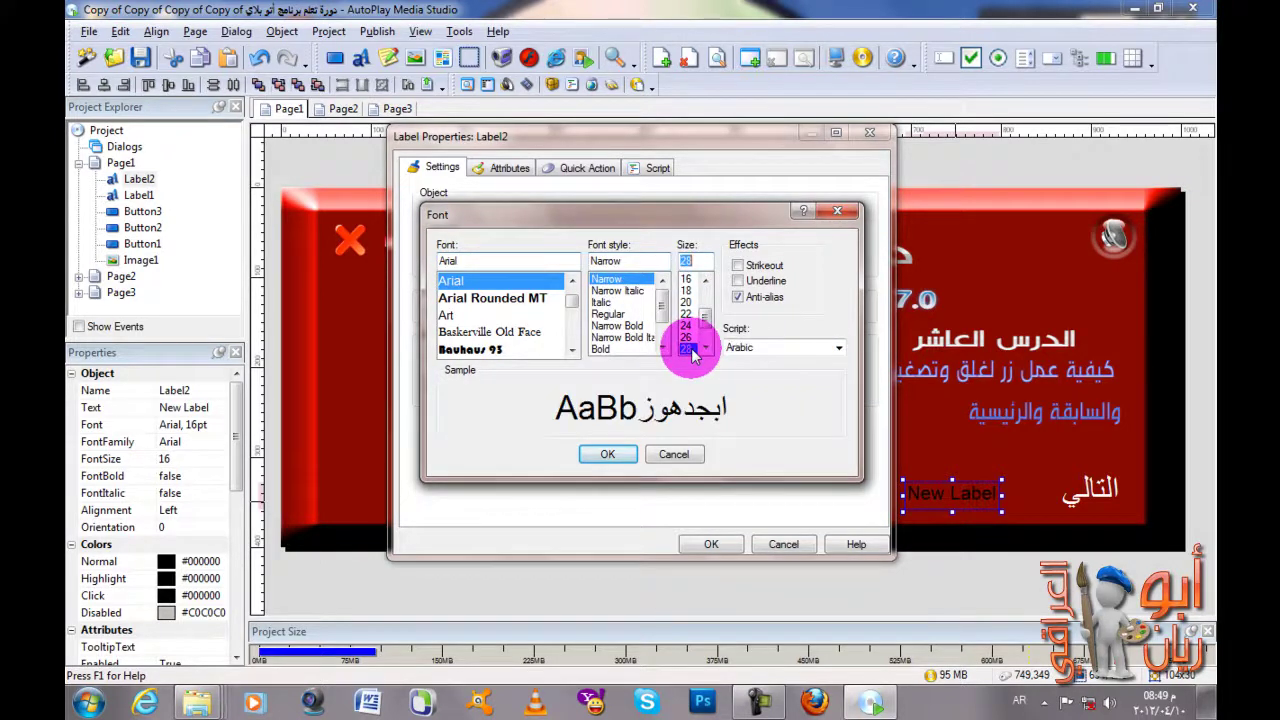
click(605, 455)
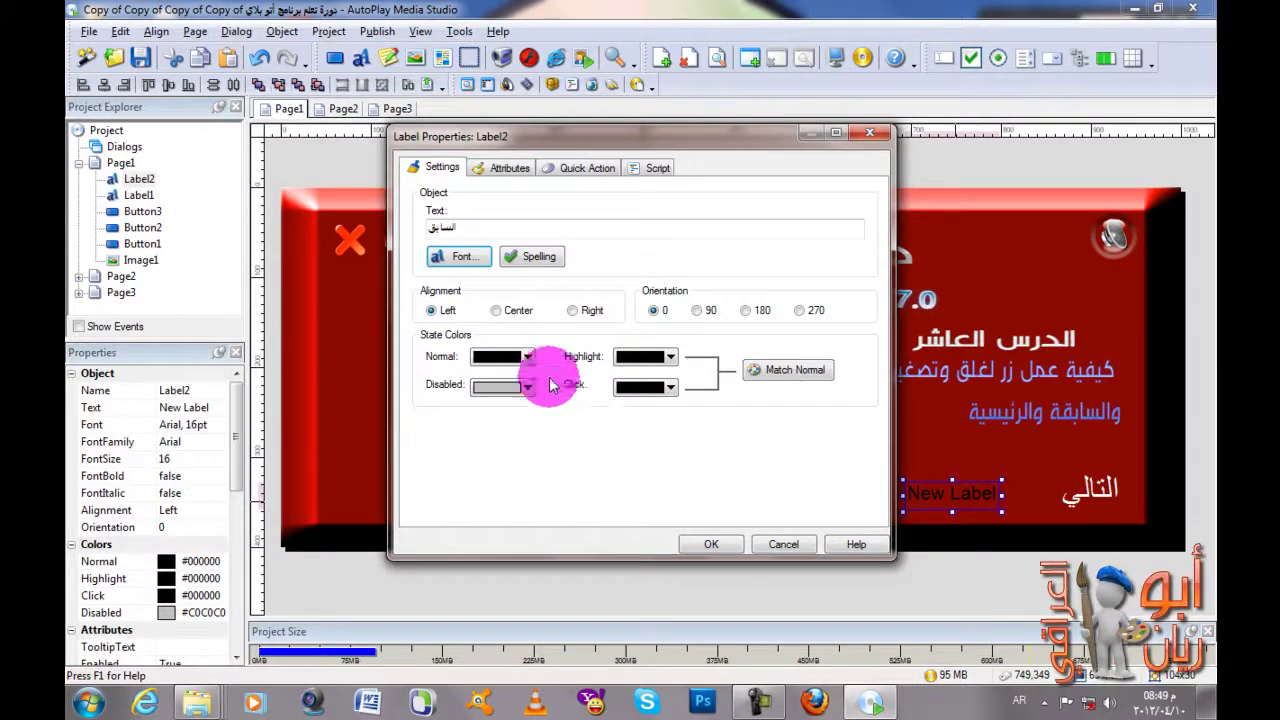
Step: Set the السابق label's normal colour to white and apply its properties
click(512, 357)
click(597, 471)
click(708, 543)
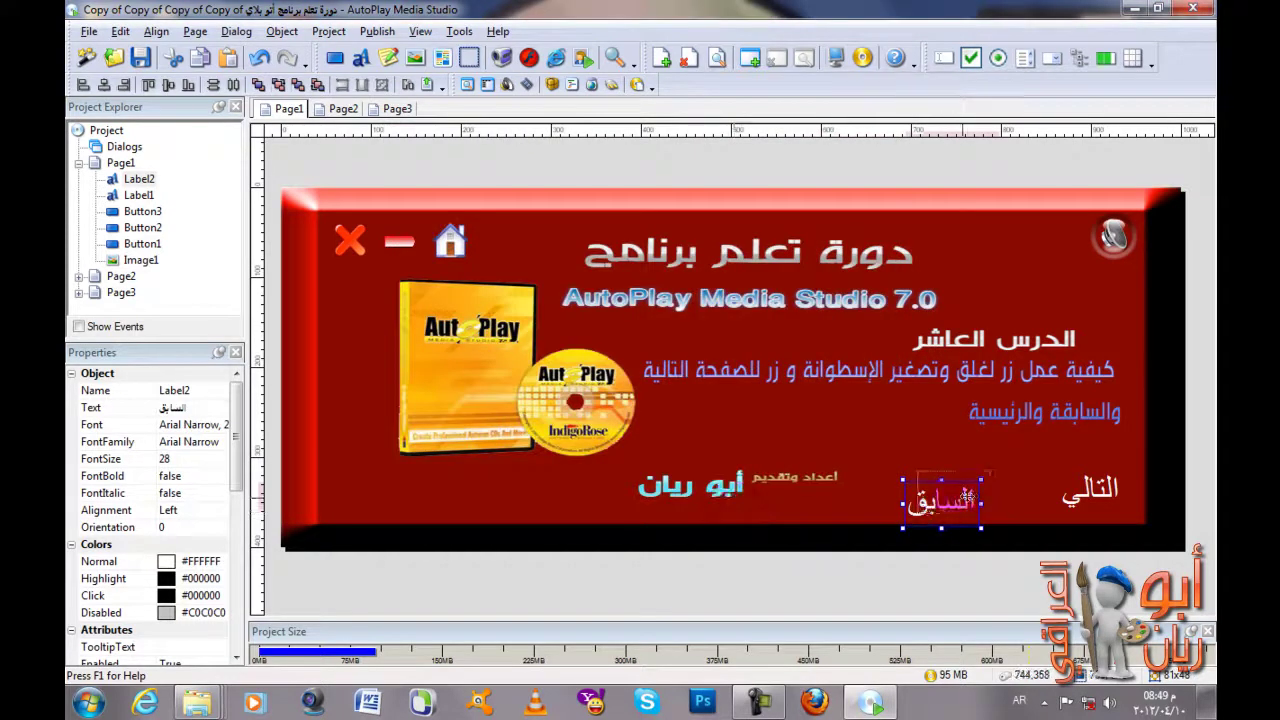
Step: Position the السابق label level with the التالي label along the lower edge of the page
drag(967, 497, 994, 484)
drag(1205, 445, 931, 524)
click(1031, 493)
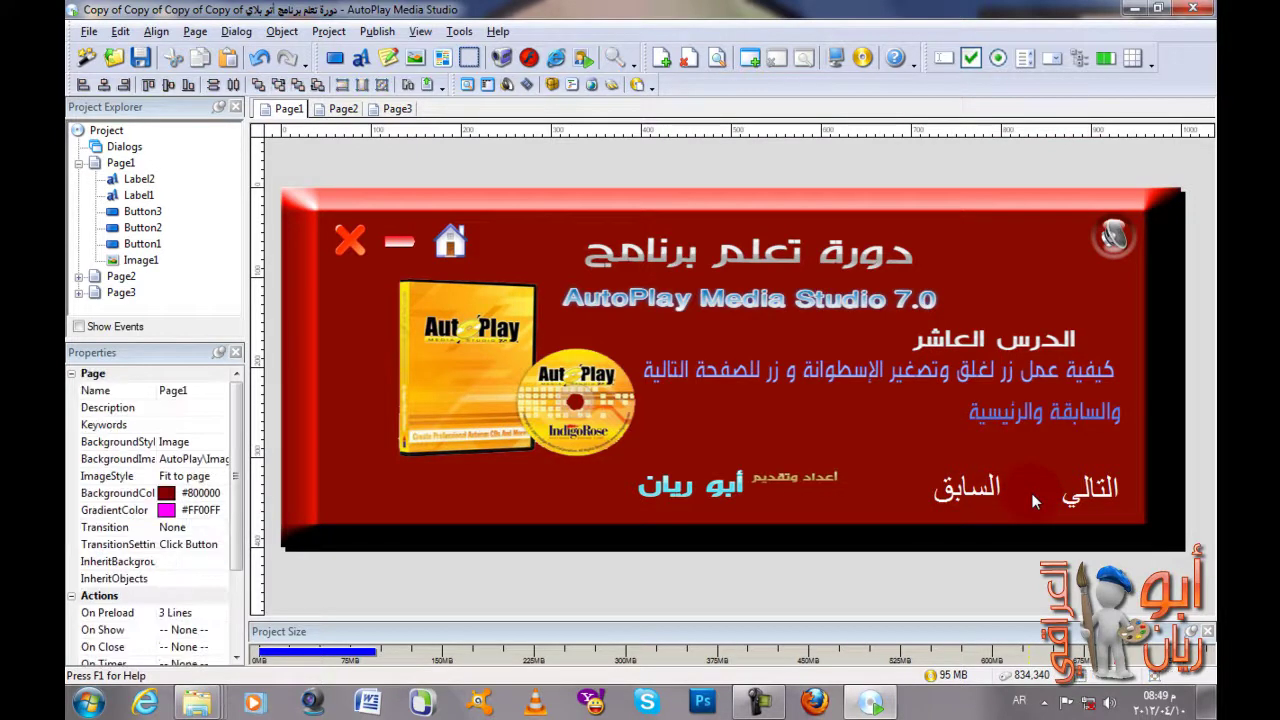
click(962, 500)
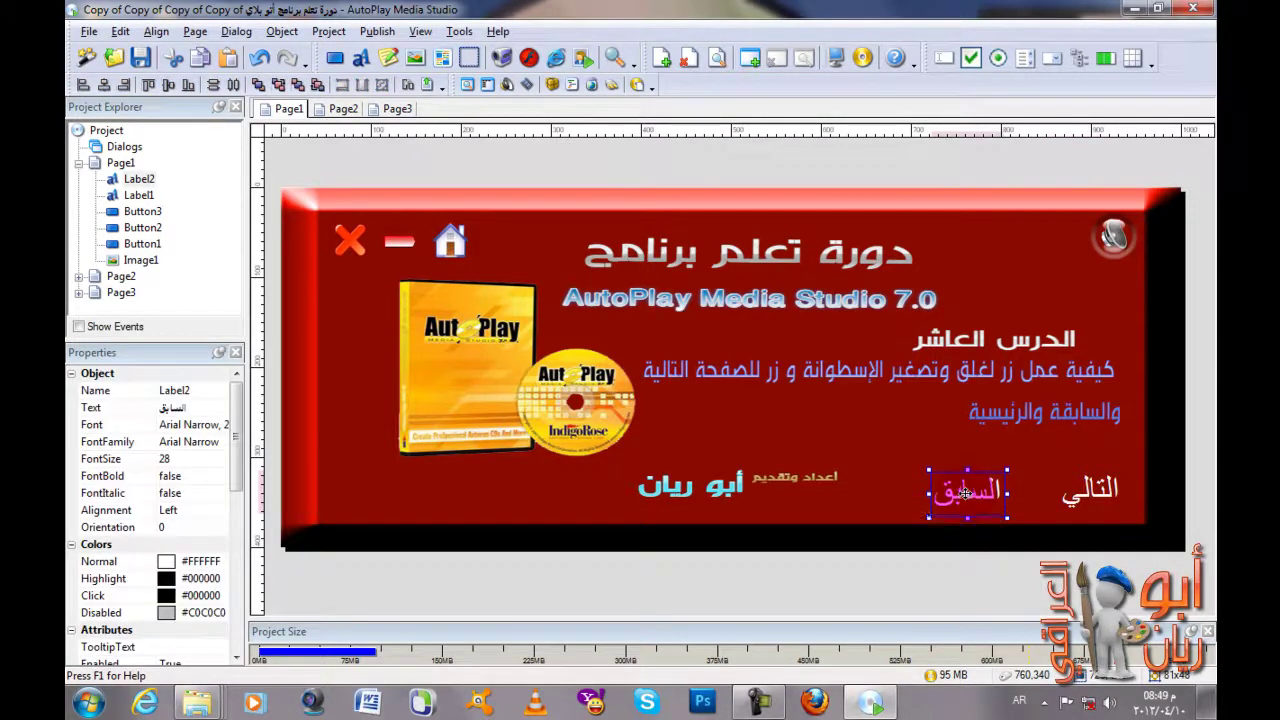
click(1032, 447)
drag(1170, 578, 943, 456)
click(1113, 558)
Step: Set the التالي label's quick action to Show Page with Next as the page to show
double_click(1080, 508)
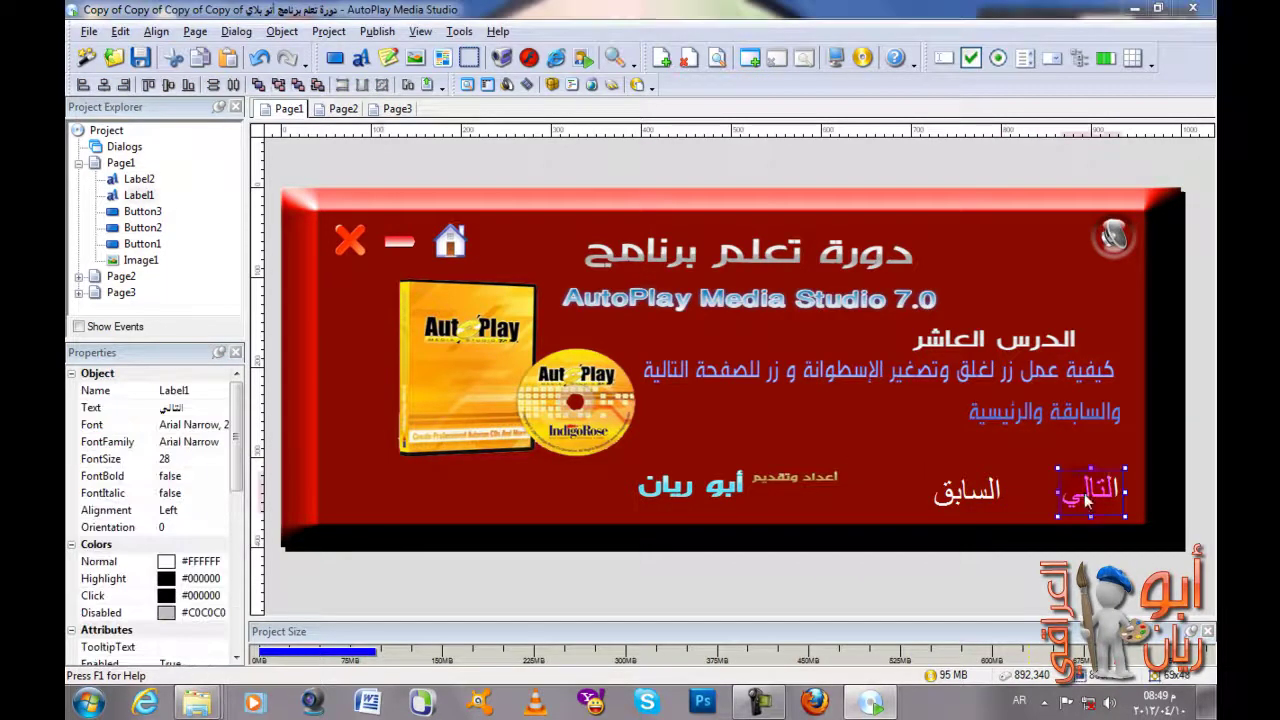
click(505, 170)
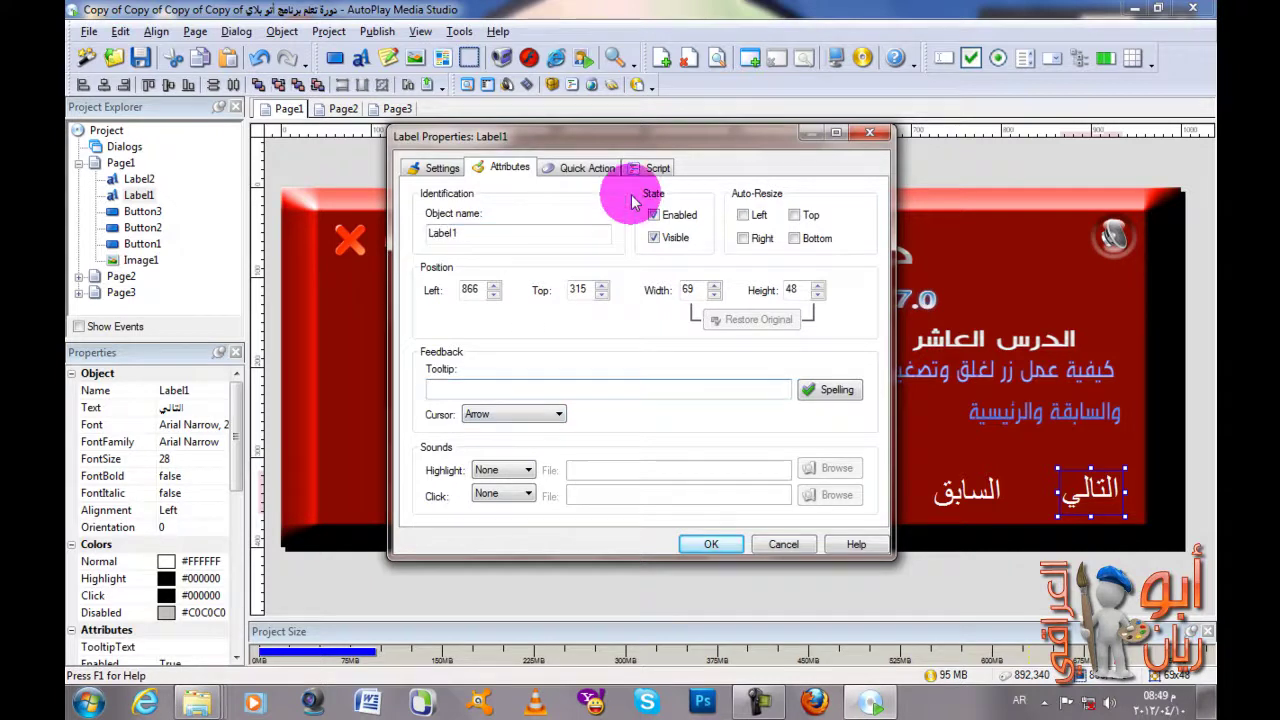
click(586, 170)
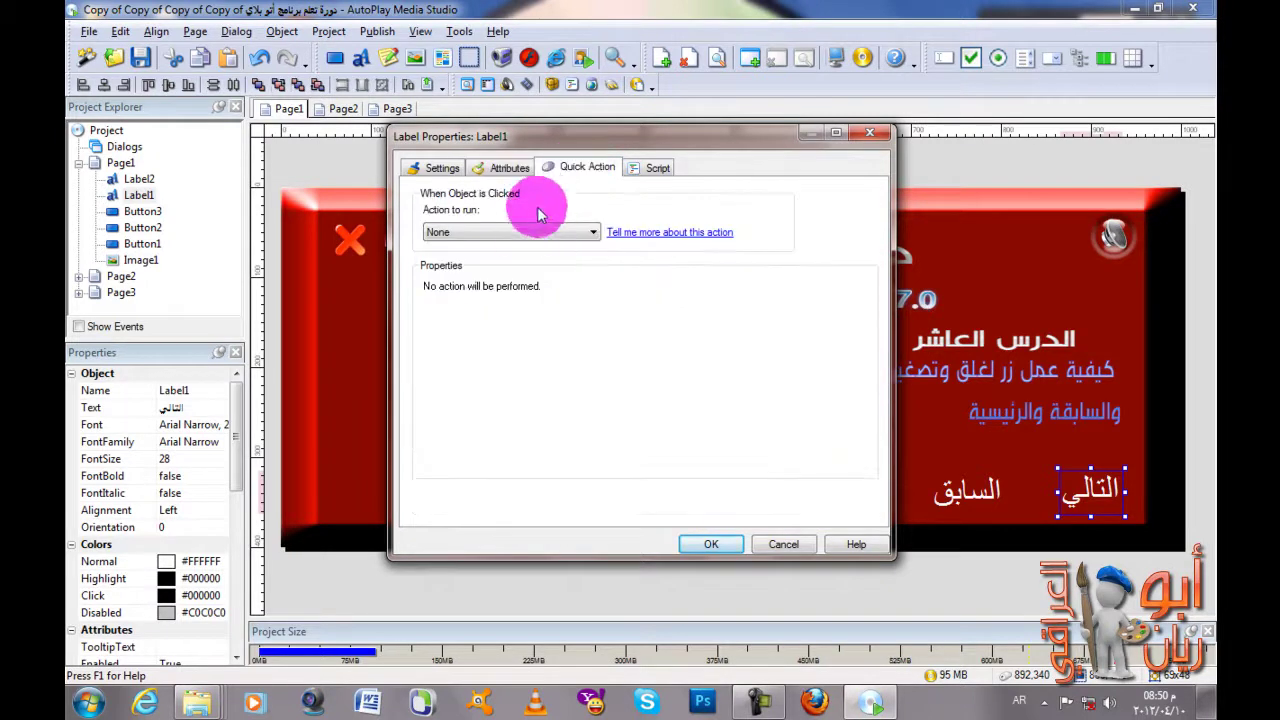
click(512, 232)
click(500, 260)
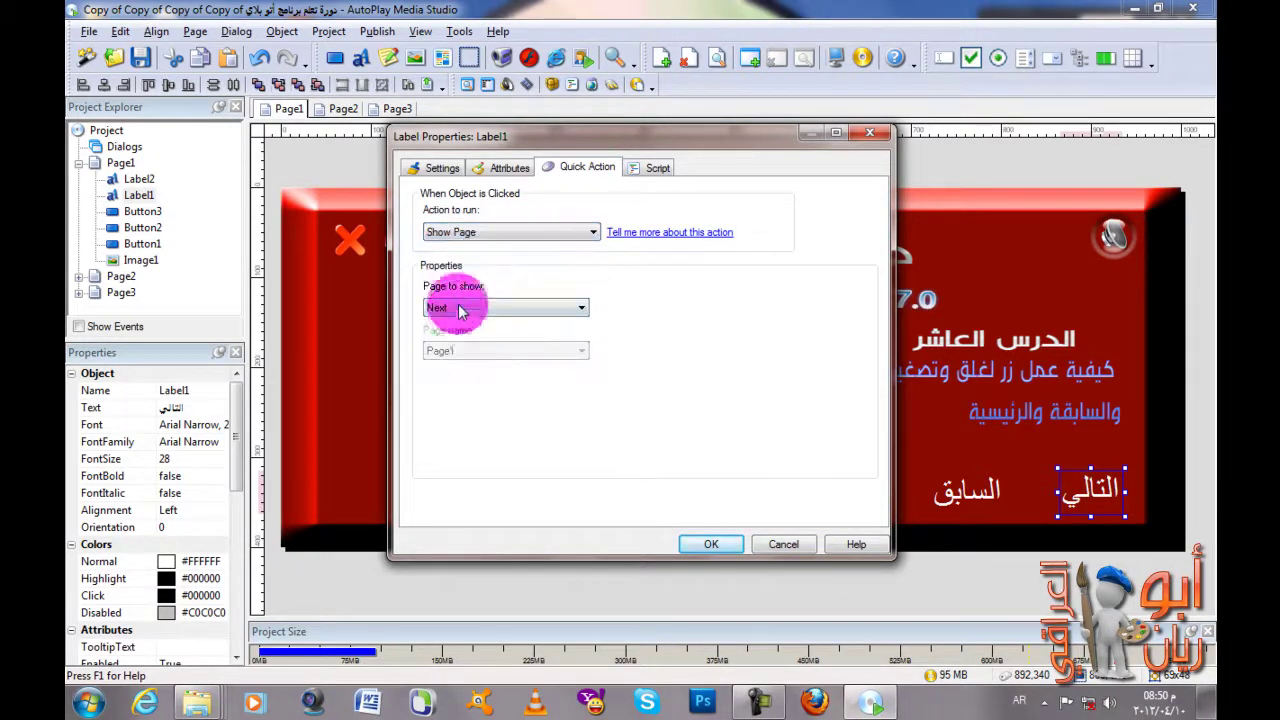
click(459, 310)
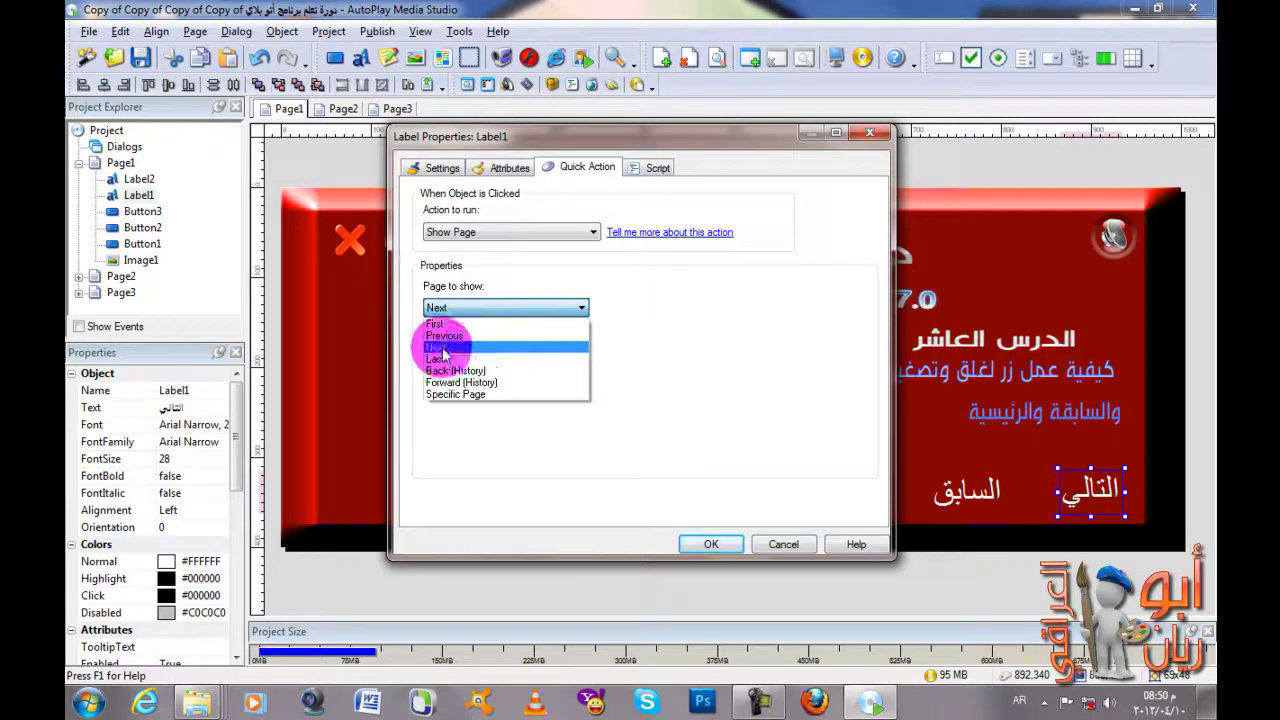
click(442, 350)
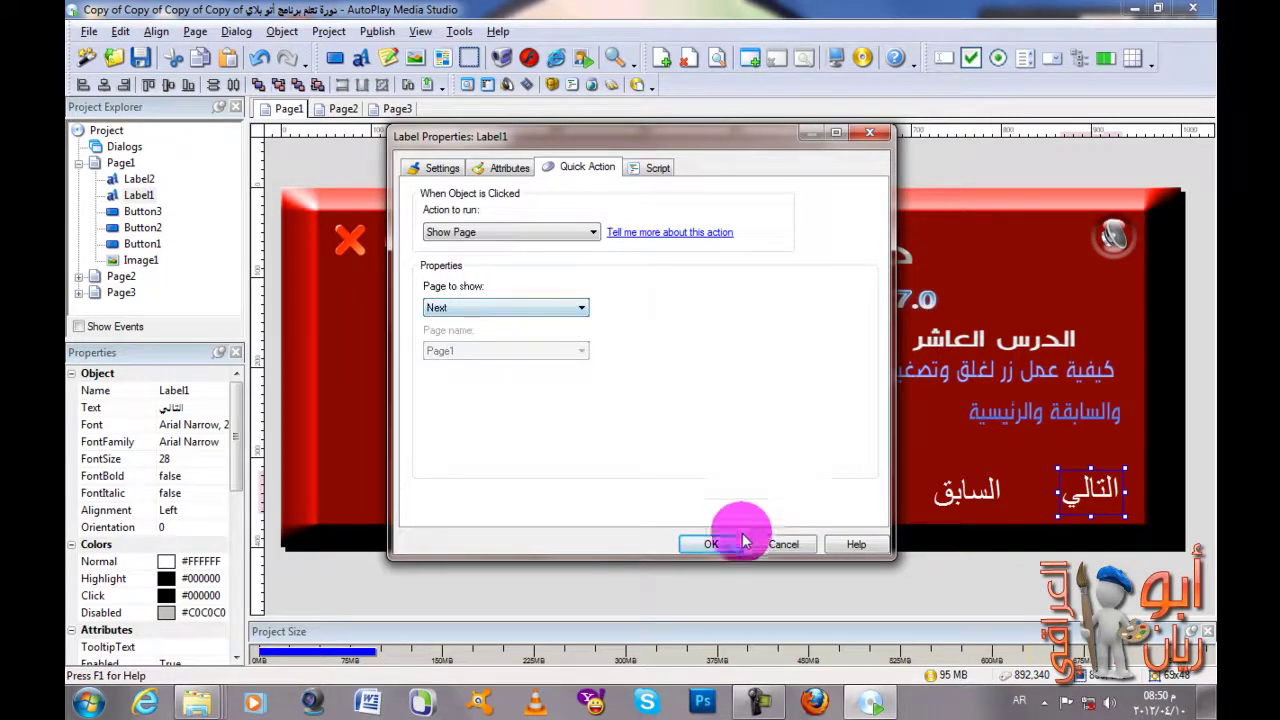
click(712, 544)
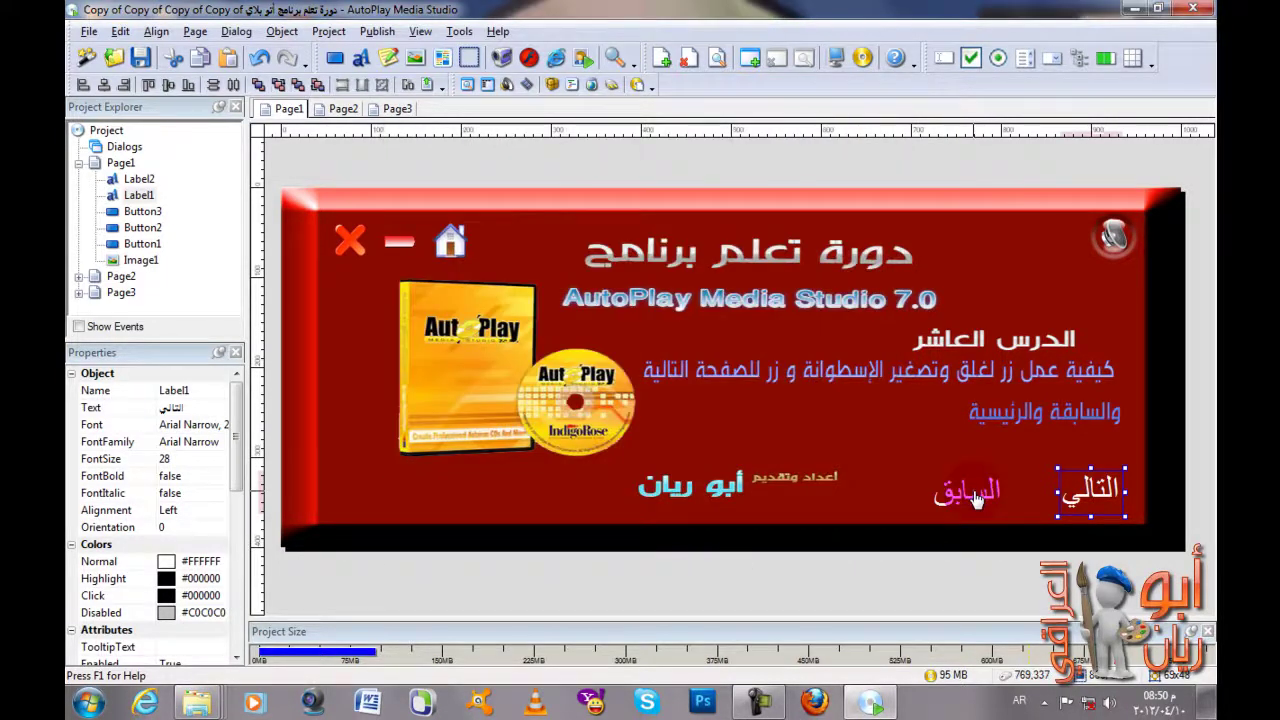
Step: Set the السابق label's quick action to Show Page with Previous as the page to show
double_click(975, 495)
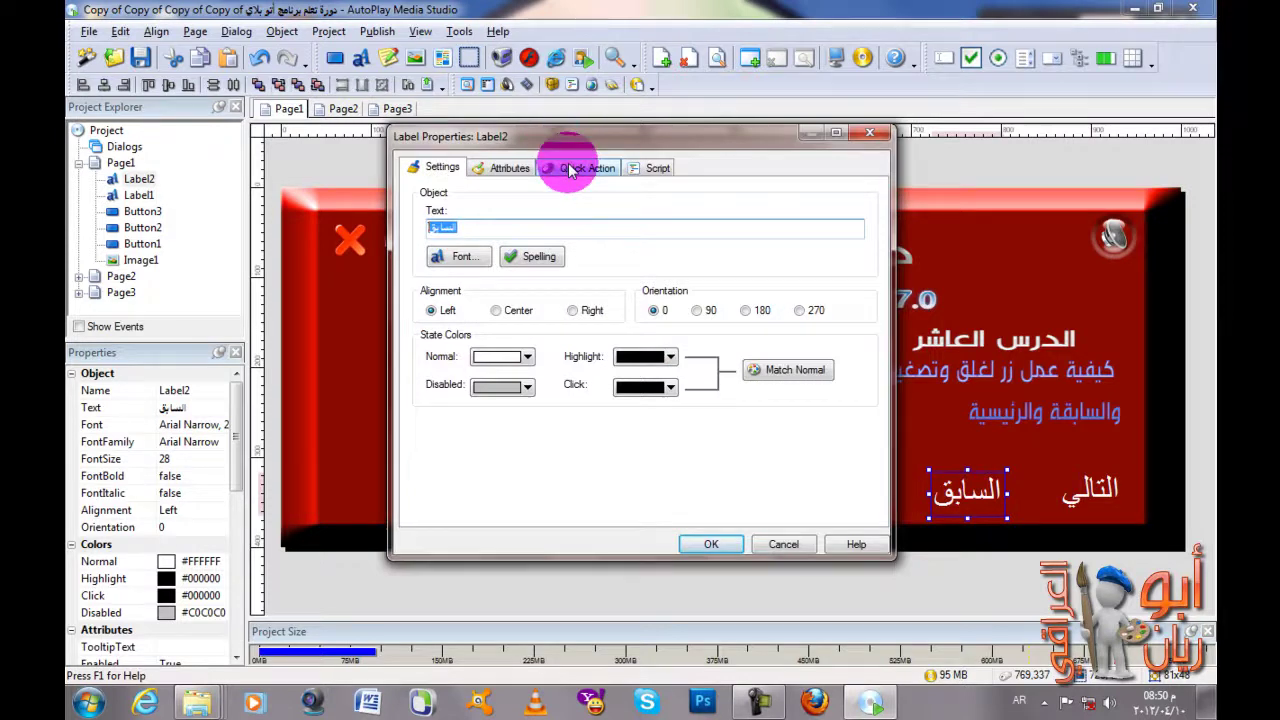
click(572, 168)
click(493, 232)
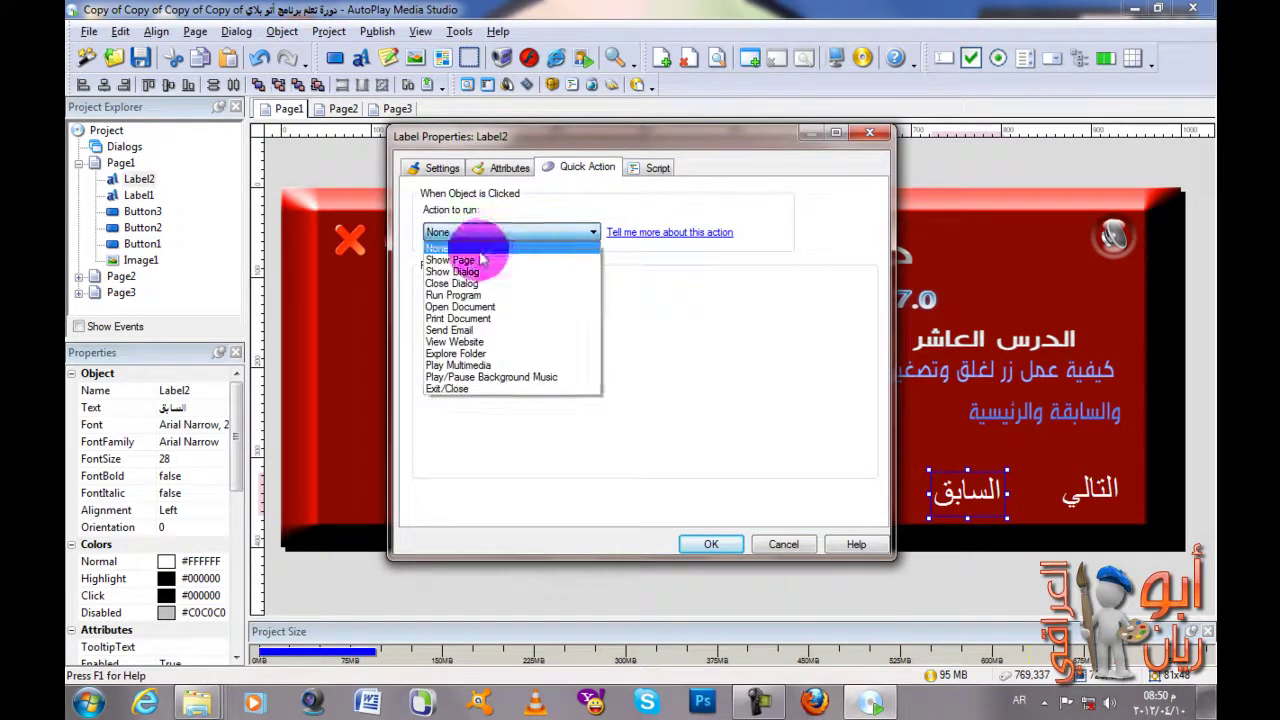
click(455, 260)
click(472, 310)
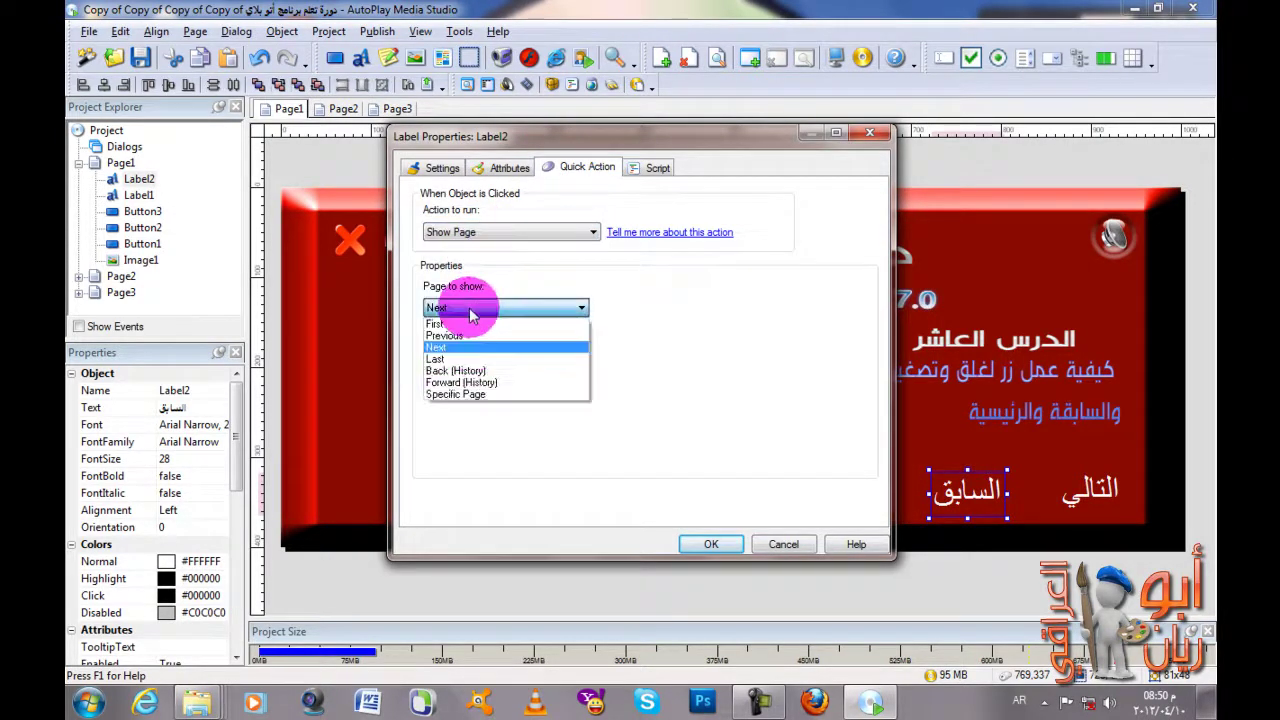
click(468, 333)
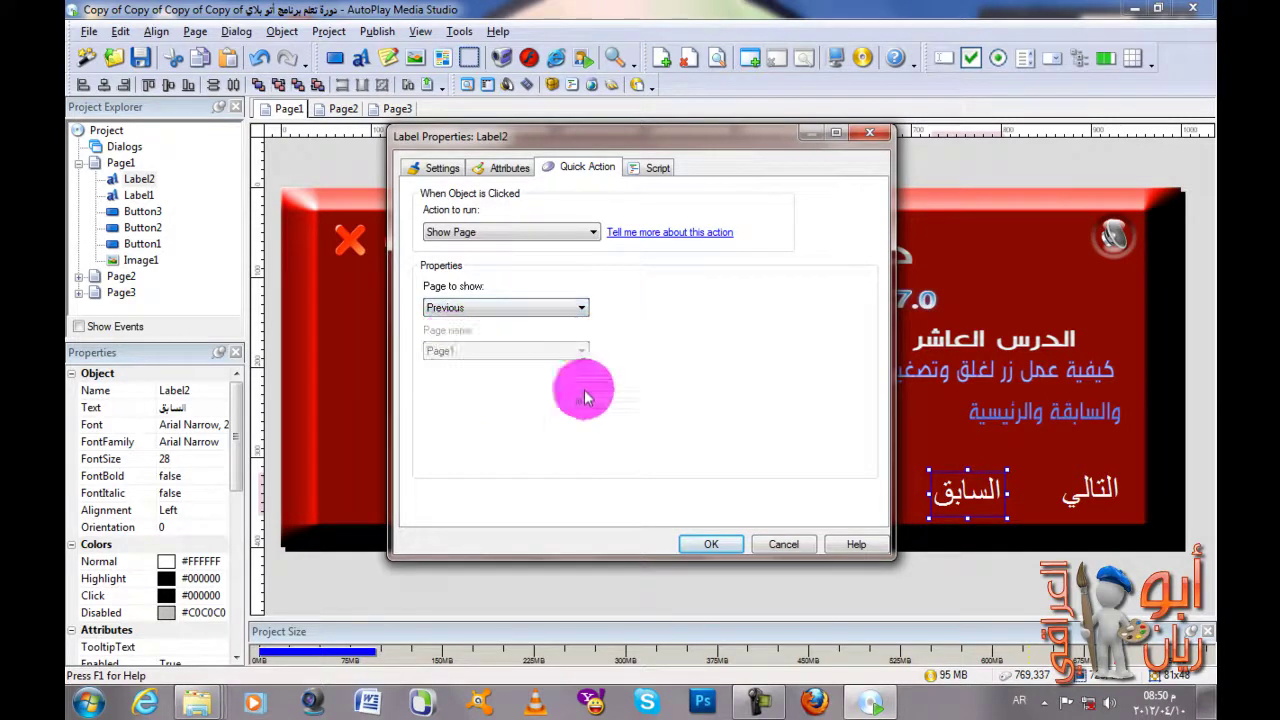
click(712, 544)
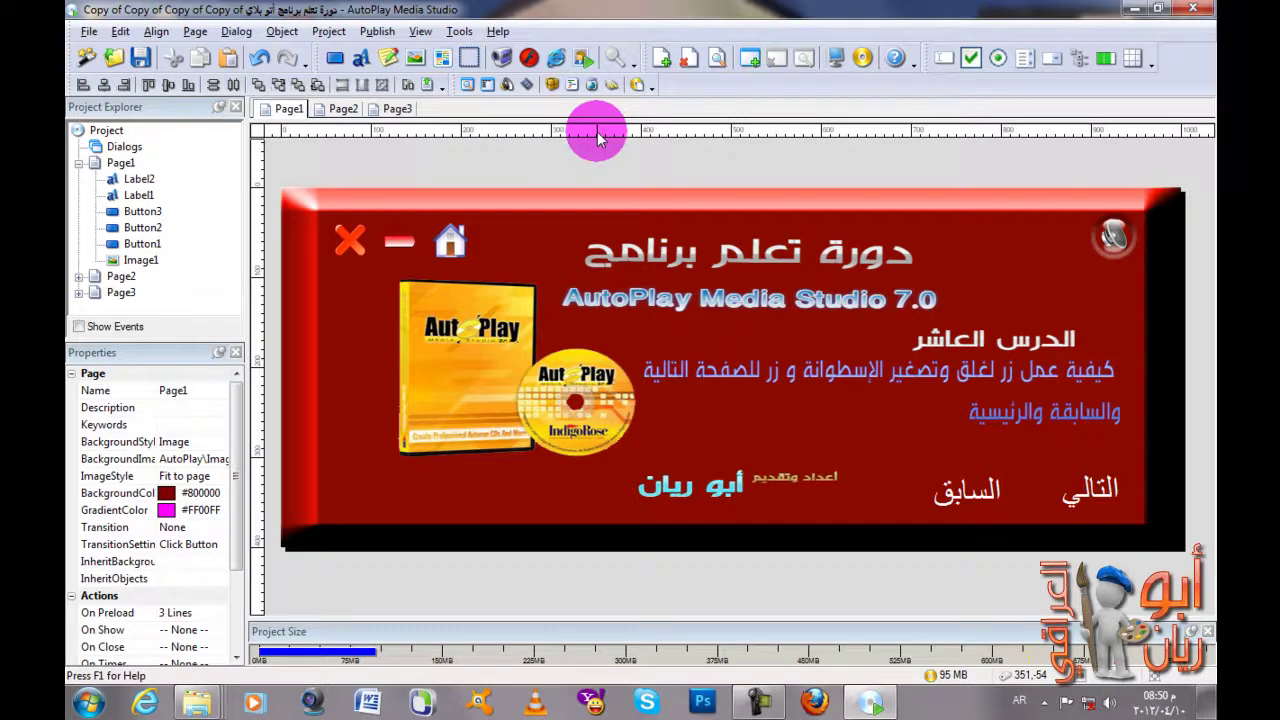
Step: Try the Standard window style in the project settings and preview the project with it
click(326, 31)
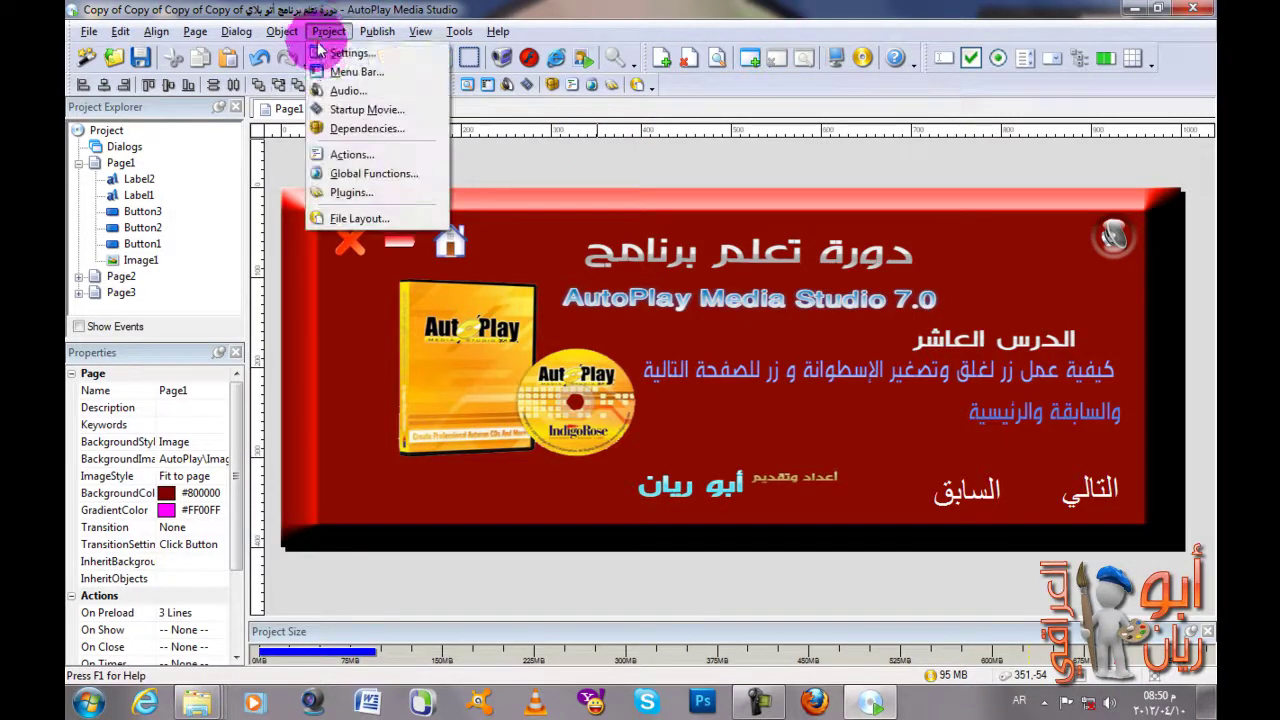
click(345, 53)
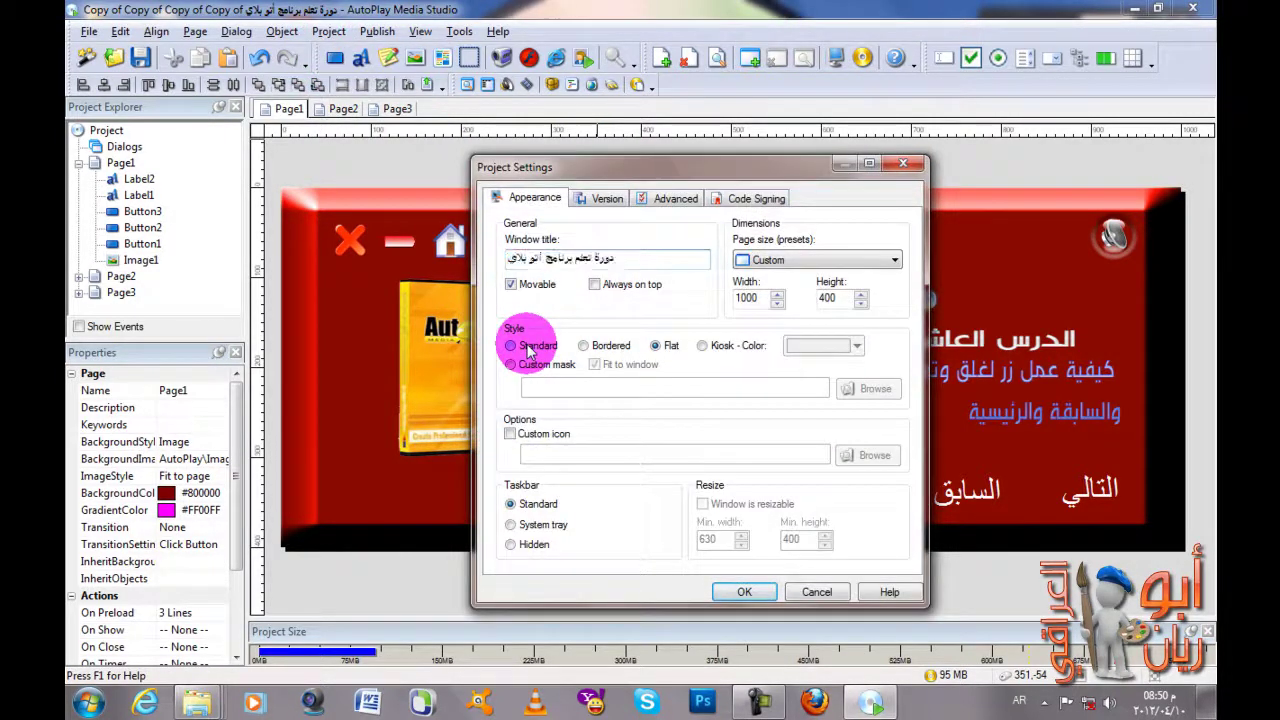
click(742, 591)
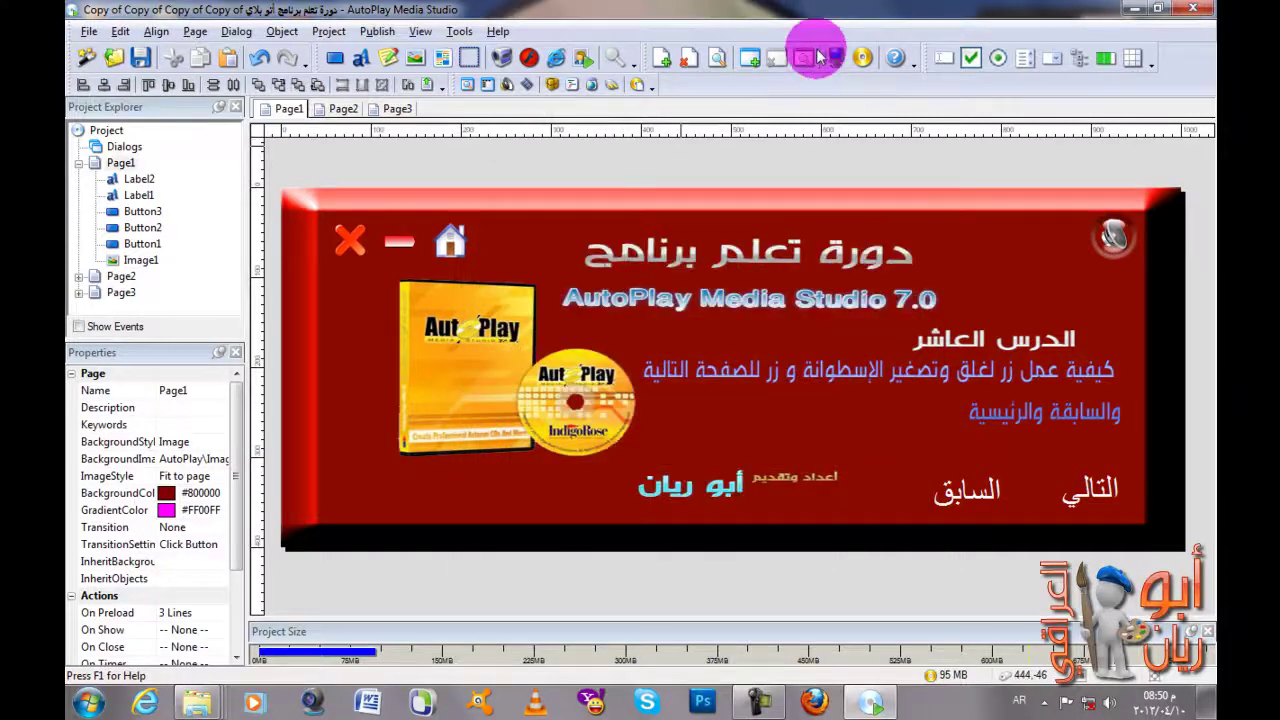
click(837, 58)
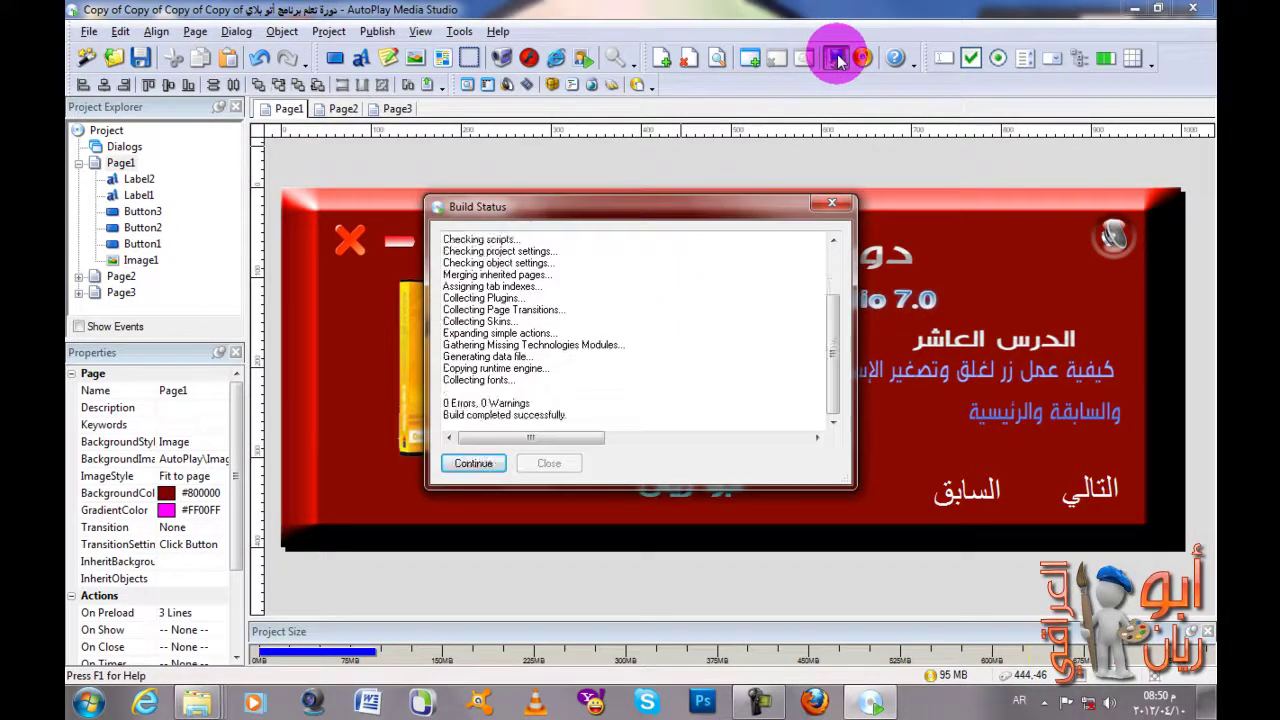
click(838, 60)
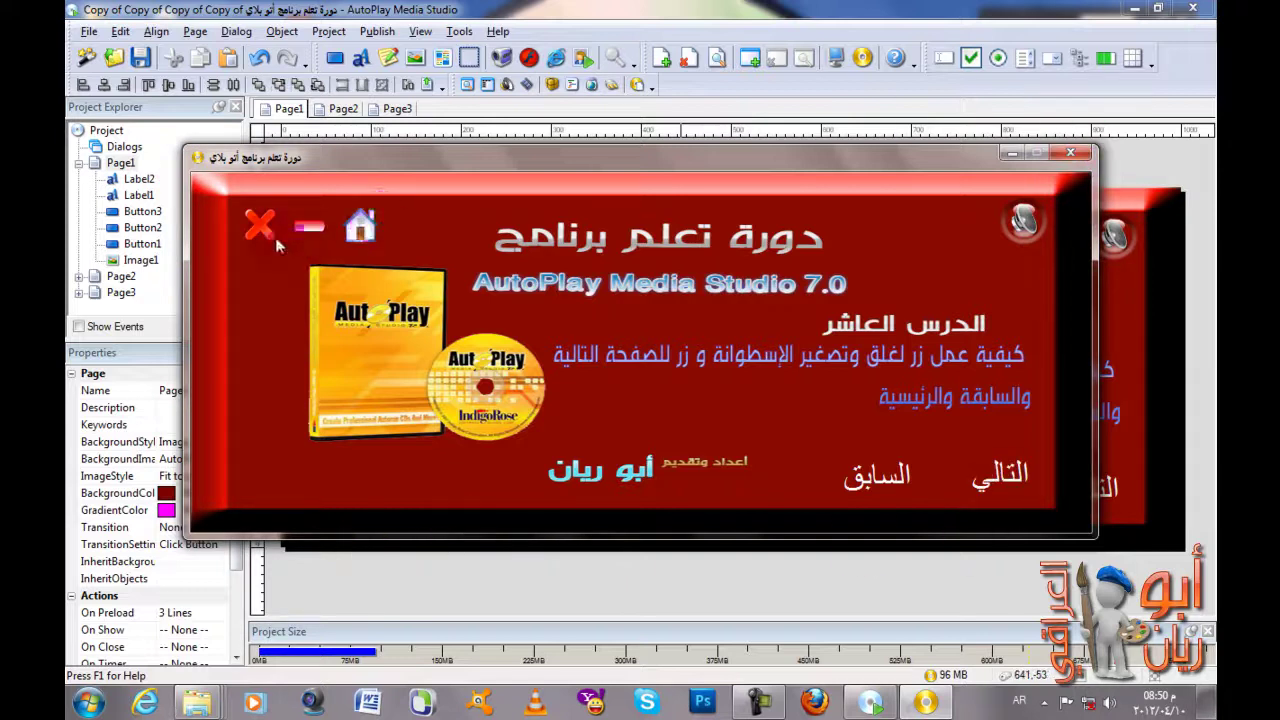
click(1078, 155)
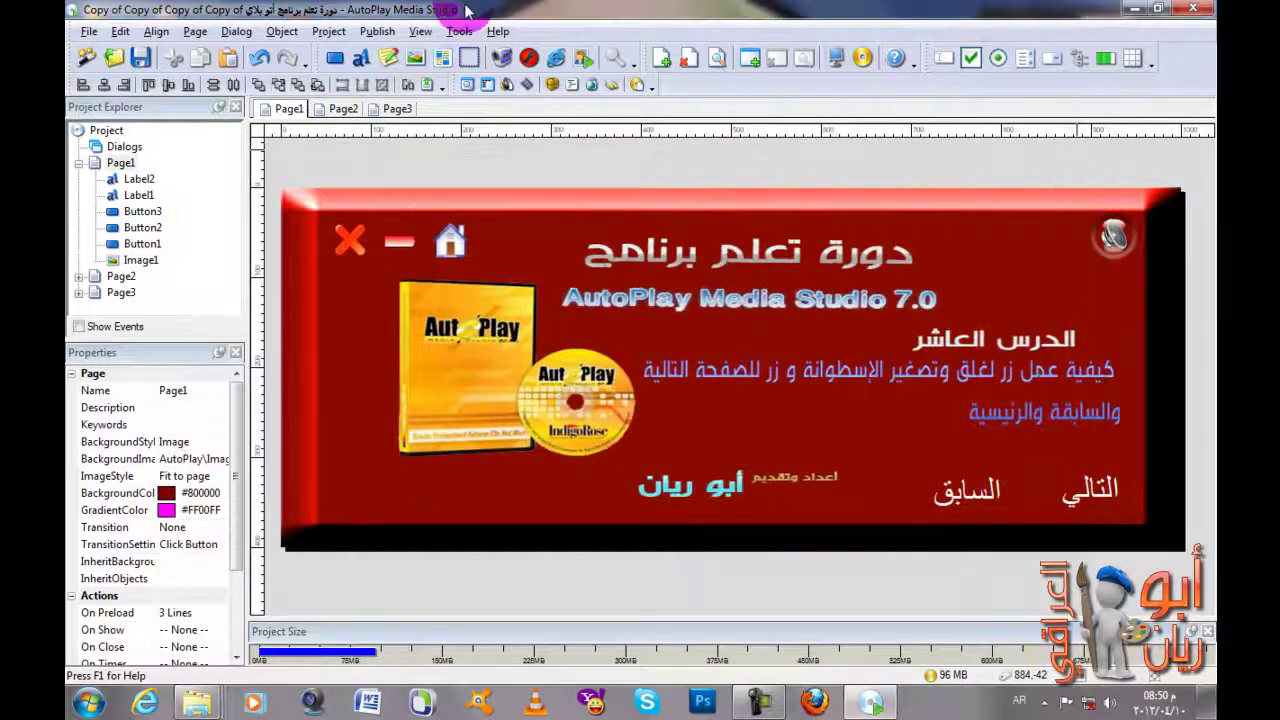
Step: Set the project's window style to Flat, then preview the project and close it with its red exit button
click(322, 32)
click(340, 53)
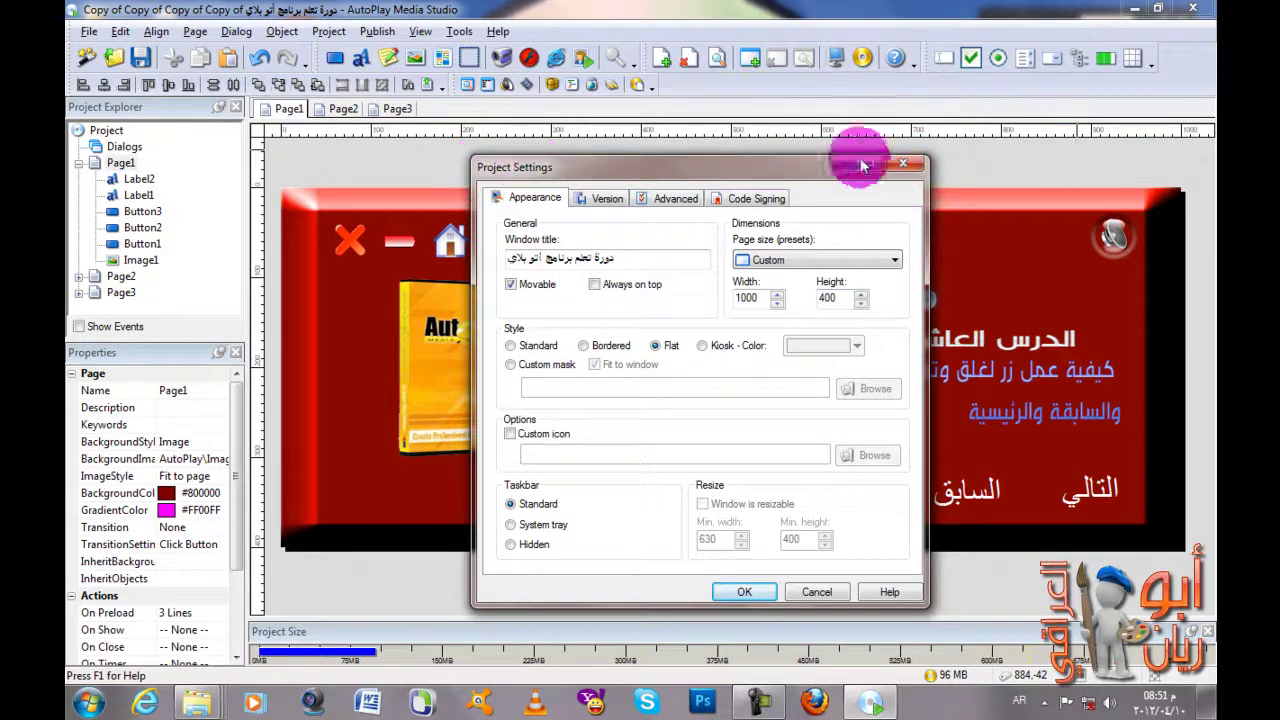
click(743, 594)
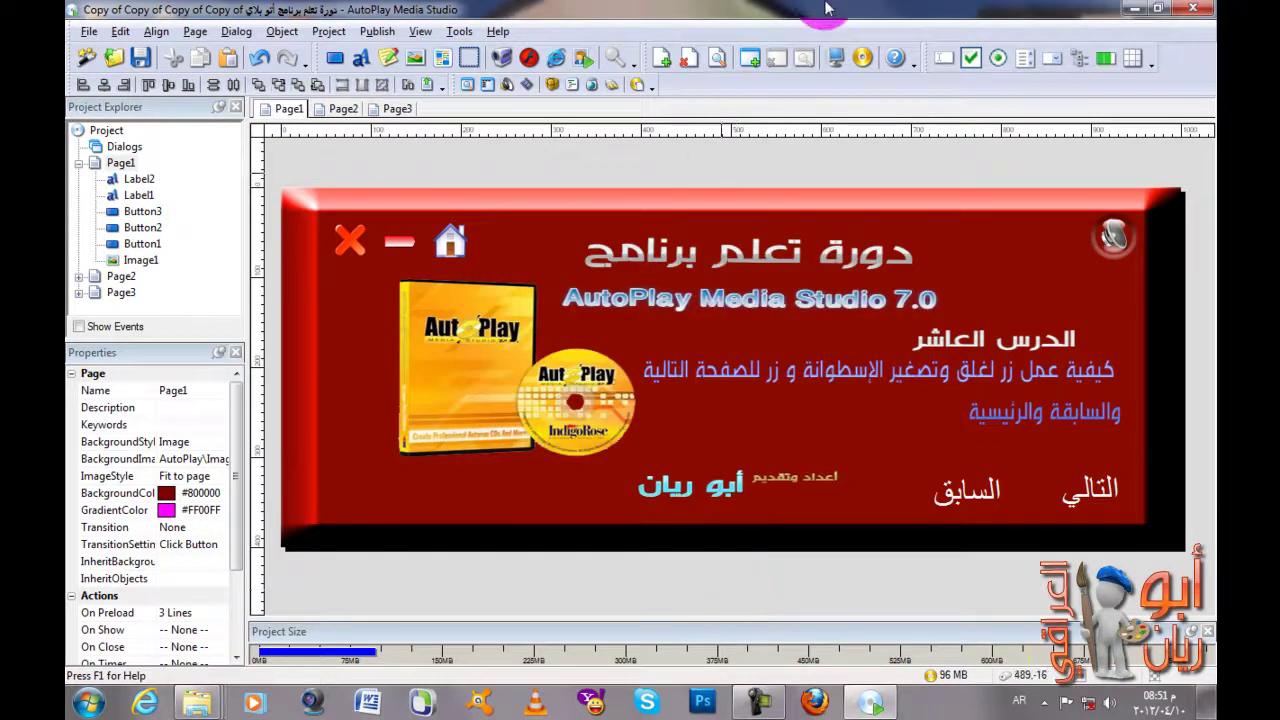
click(835, 62)
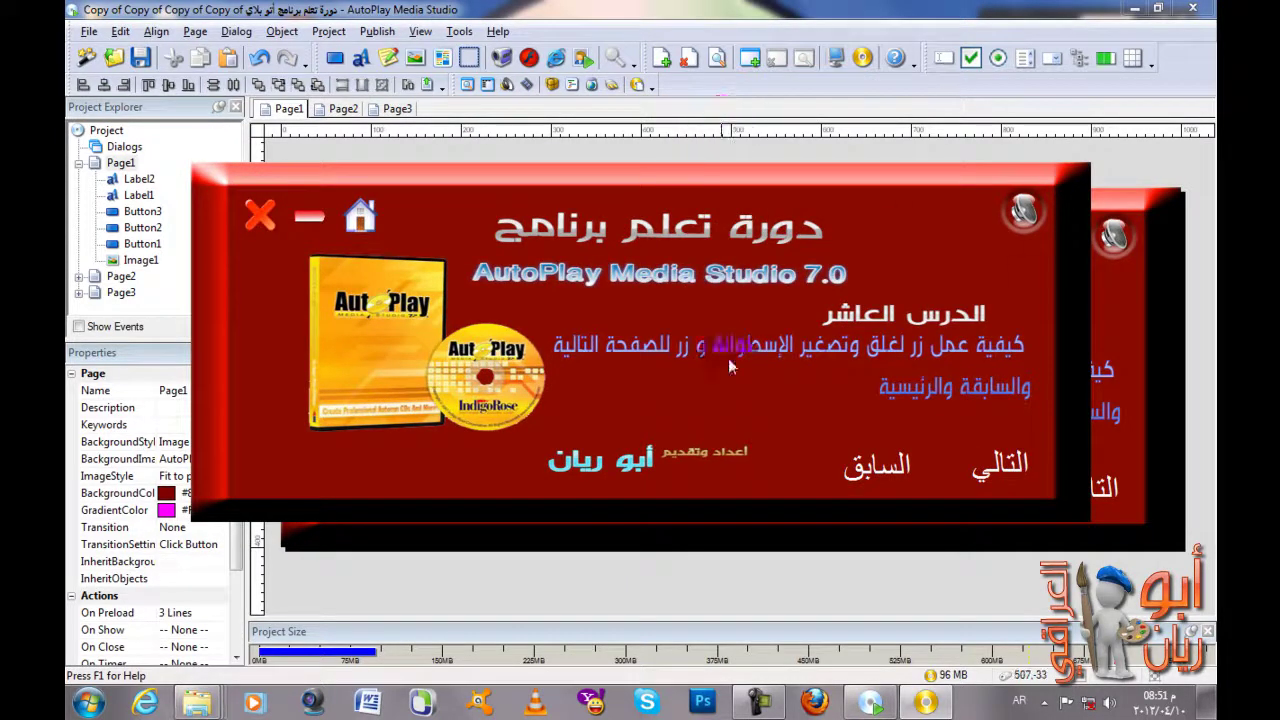
click(262, 222)
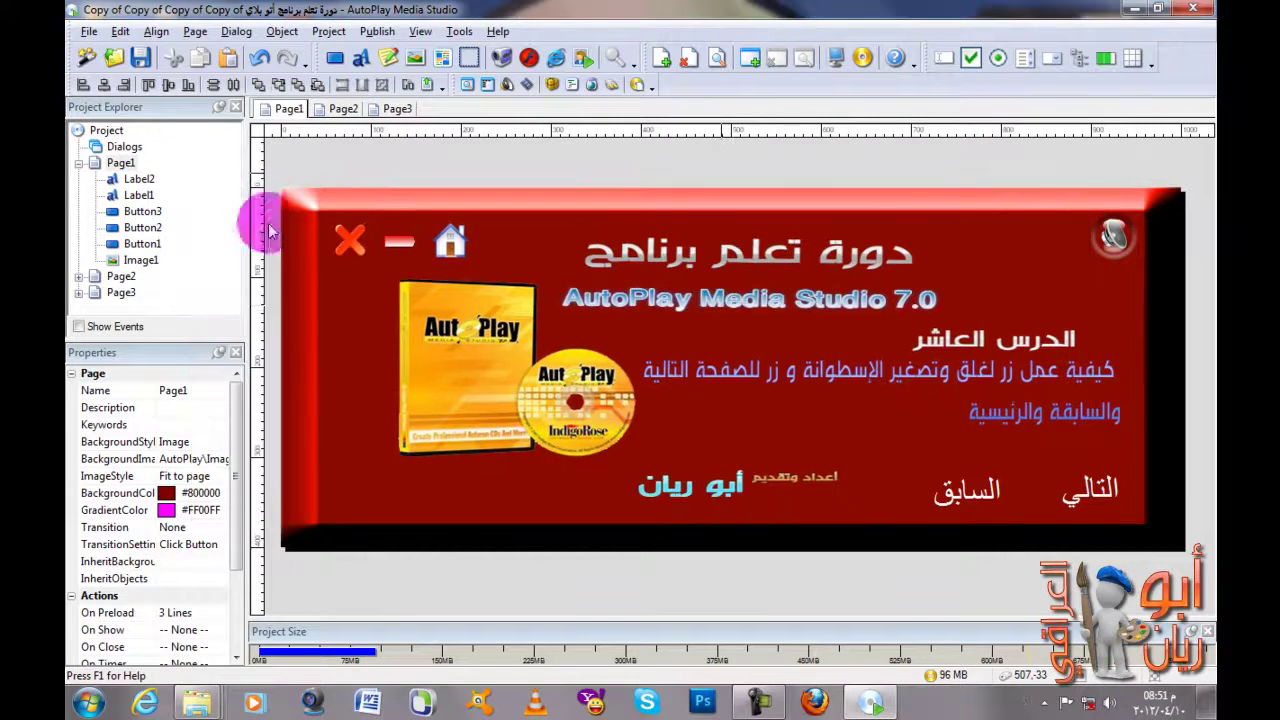
Step: Duplicate Page1 and check the list of objects copied to the new page
click(79, 164)
click(119, 164)
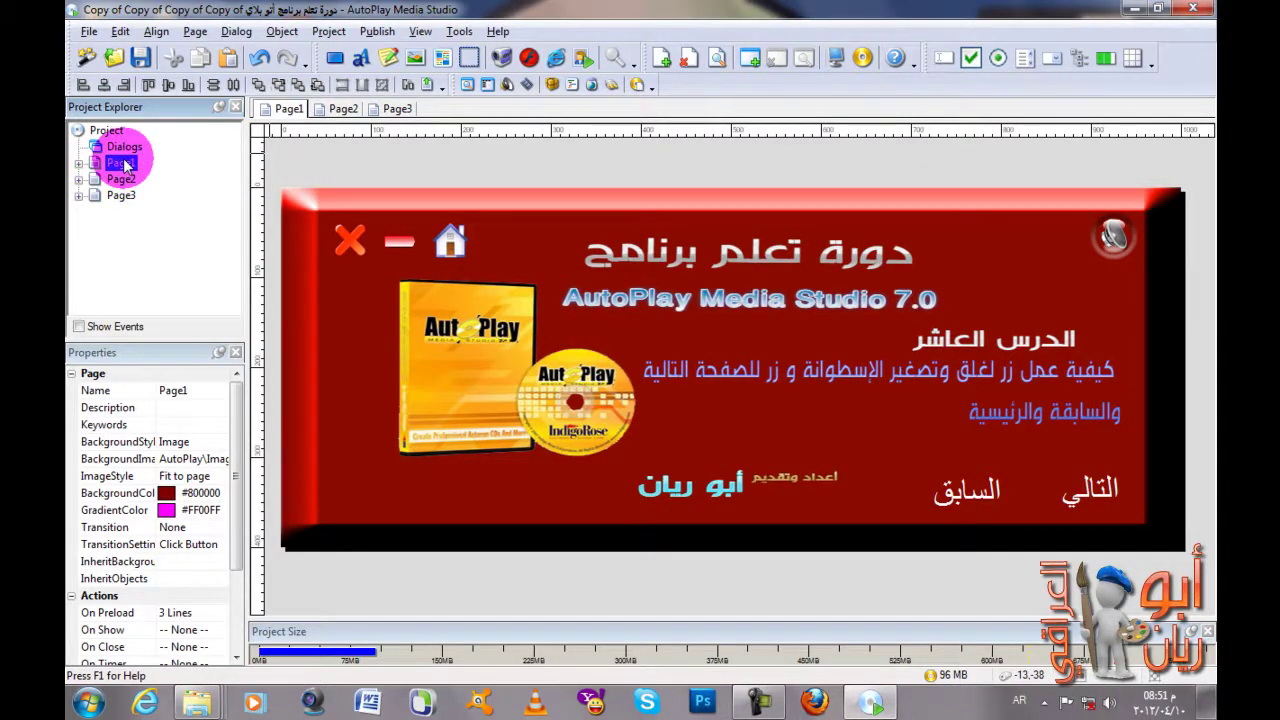
right_click(126, 165)
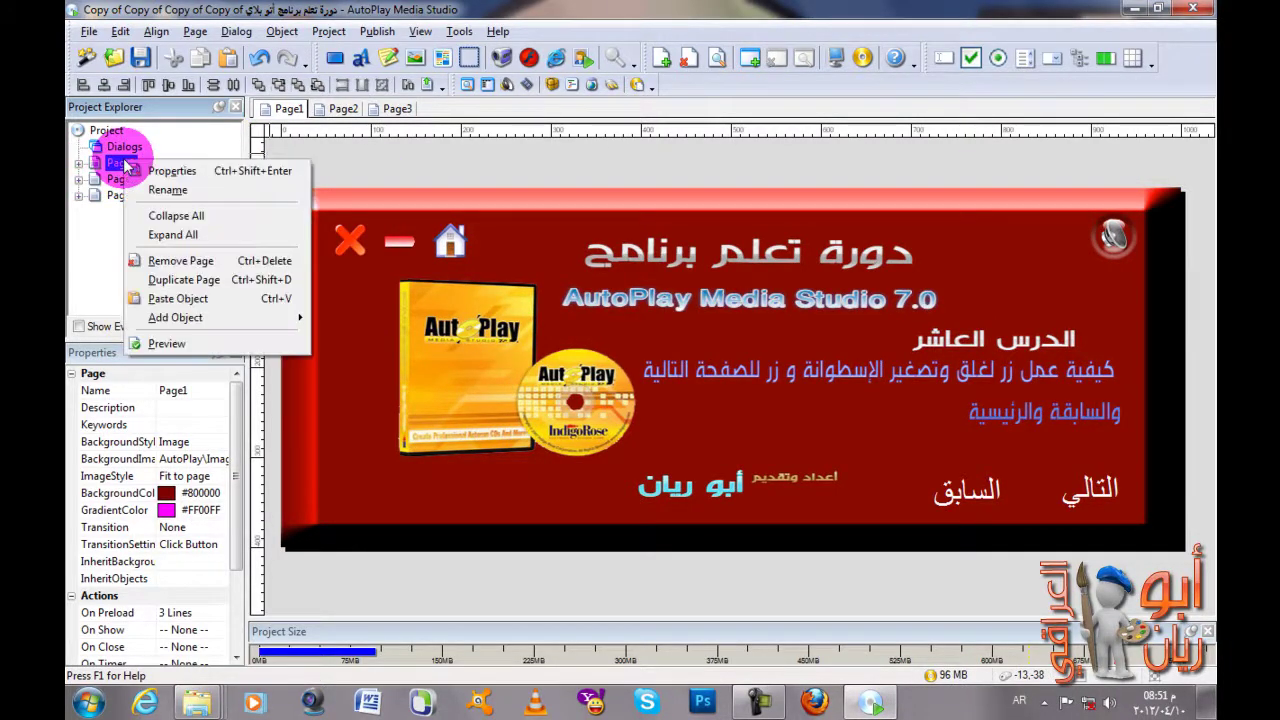
click(221, 291)
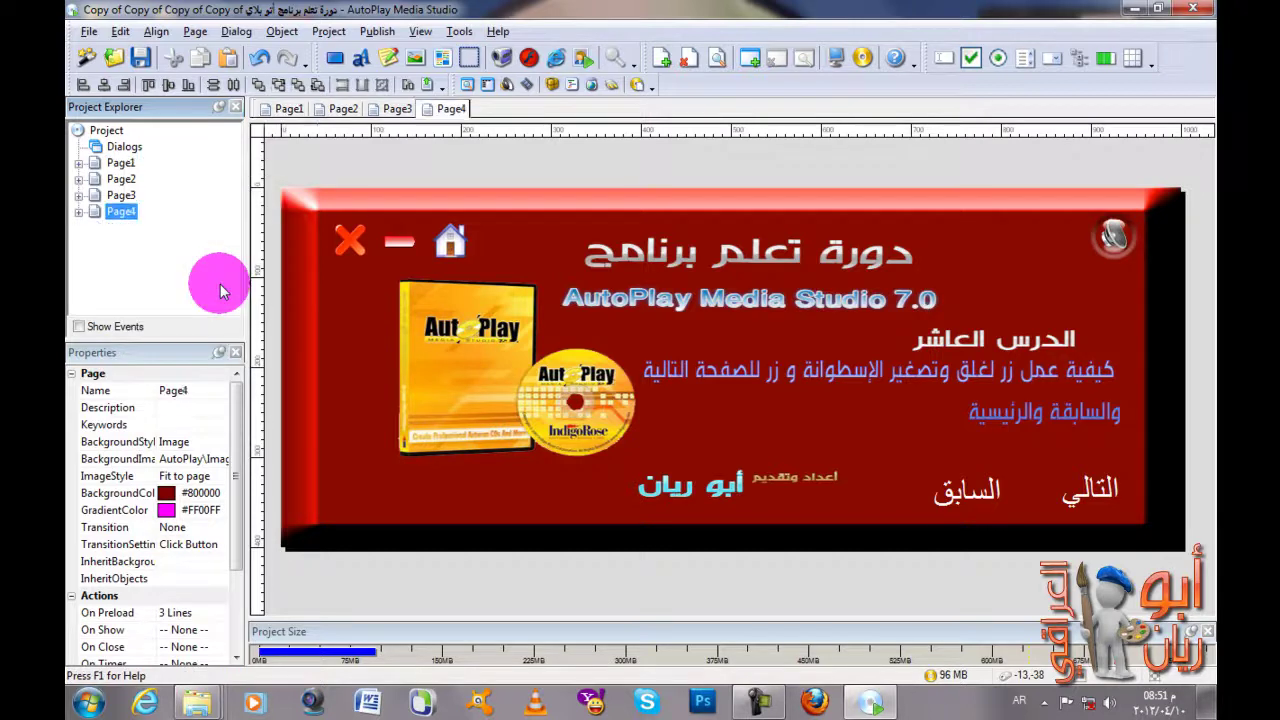
click(79, 213)
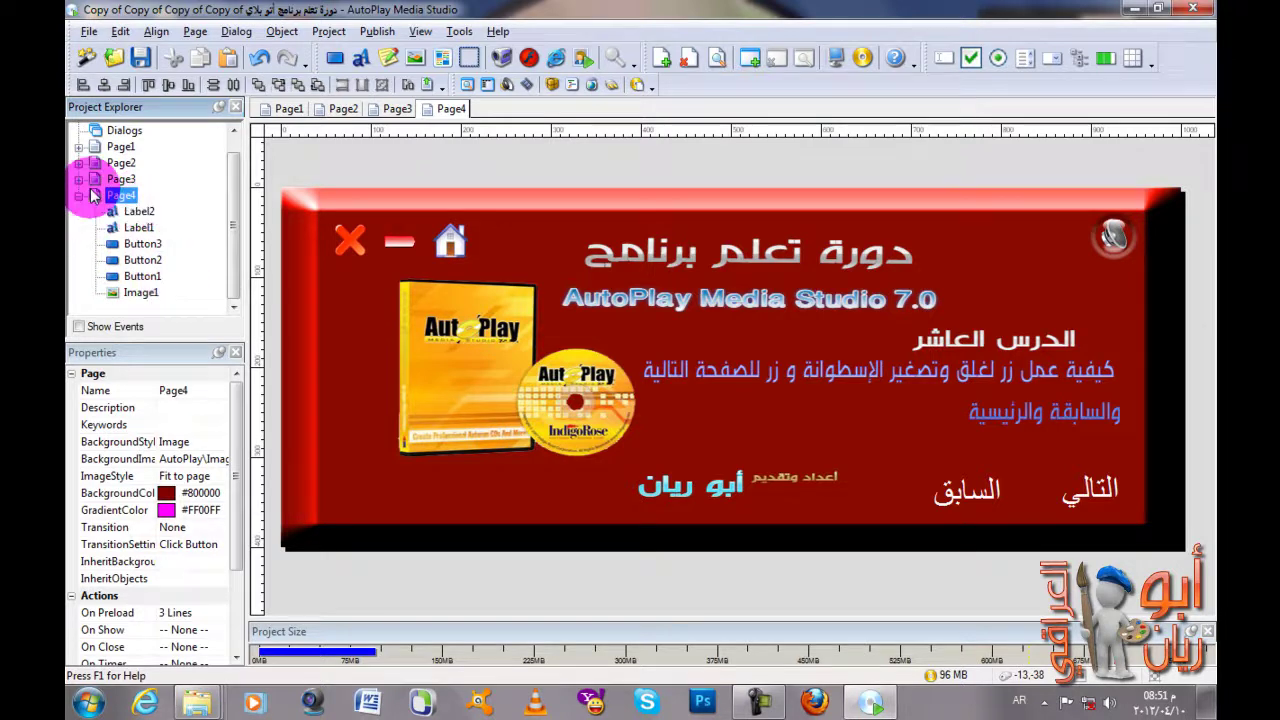
click(80, 196)
Step: Set Page4's background image to M.MIRA (10).png
double_click(661, 281)
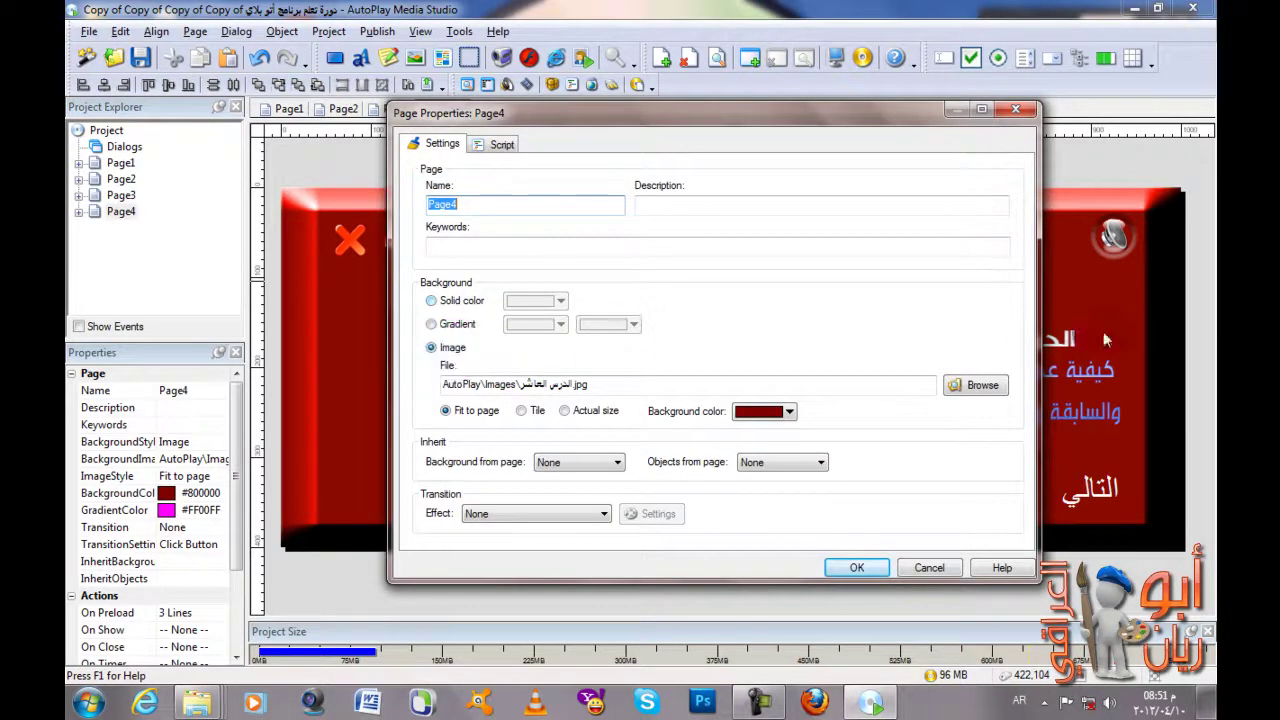
click(975, 386)
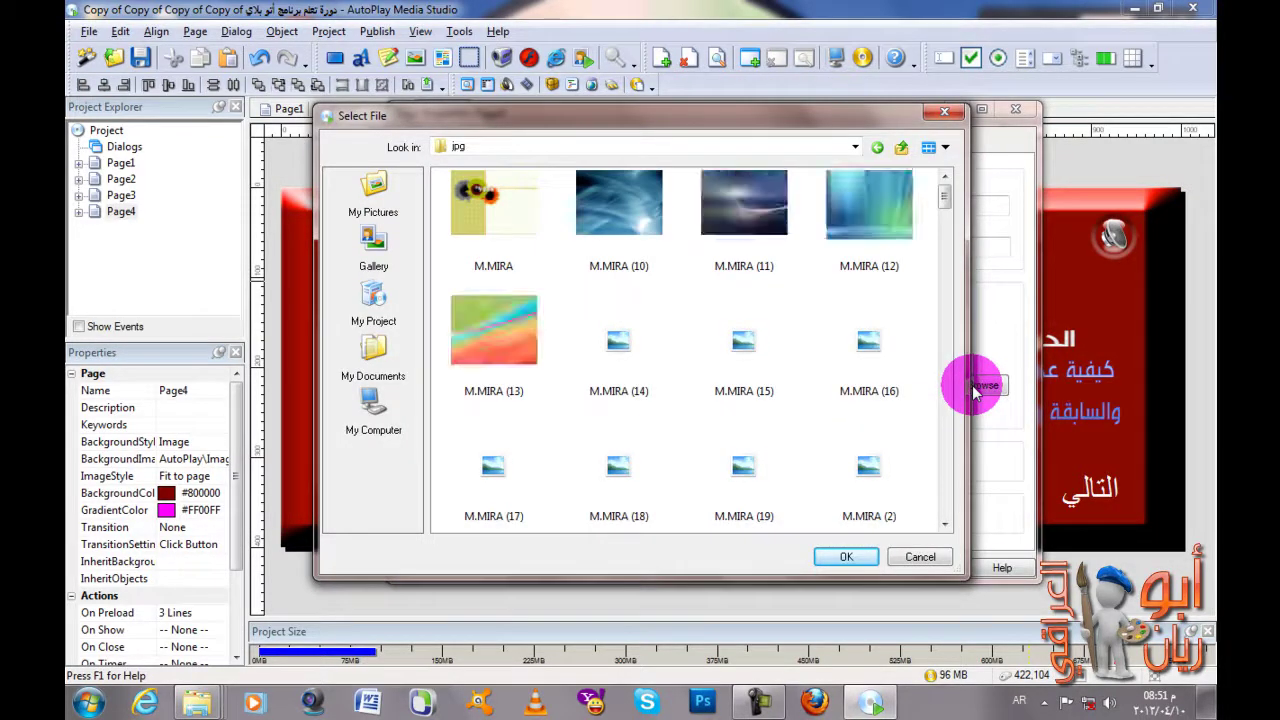
double_click(618, 205)
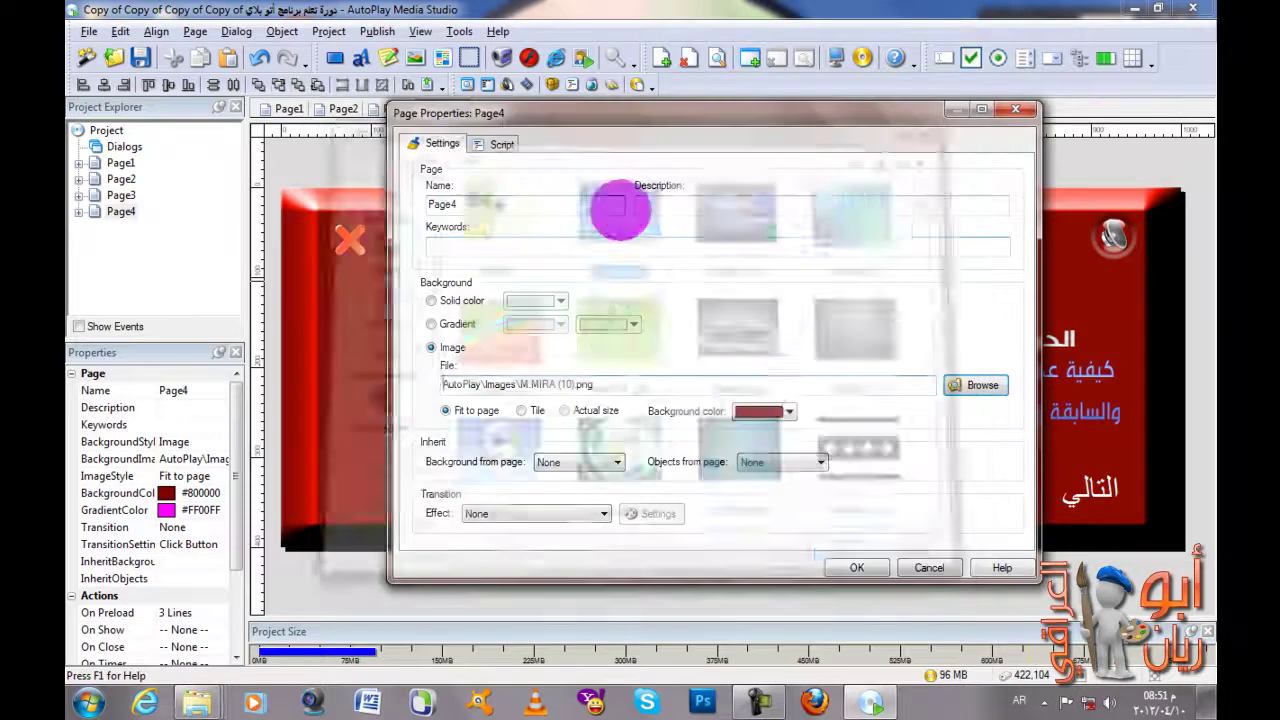
click(858, 567)
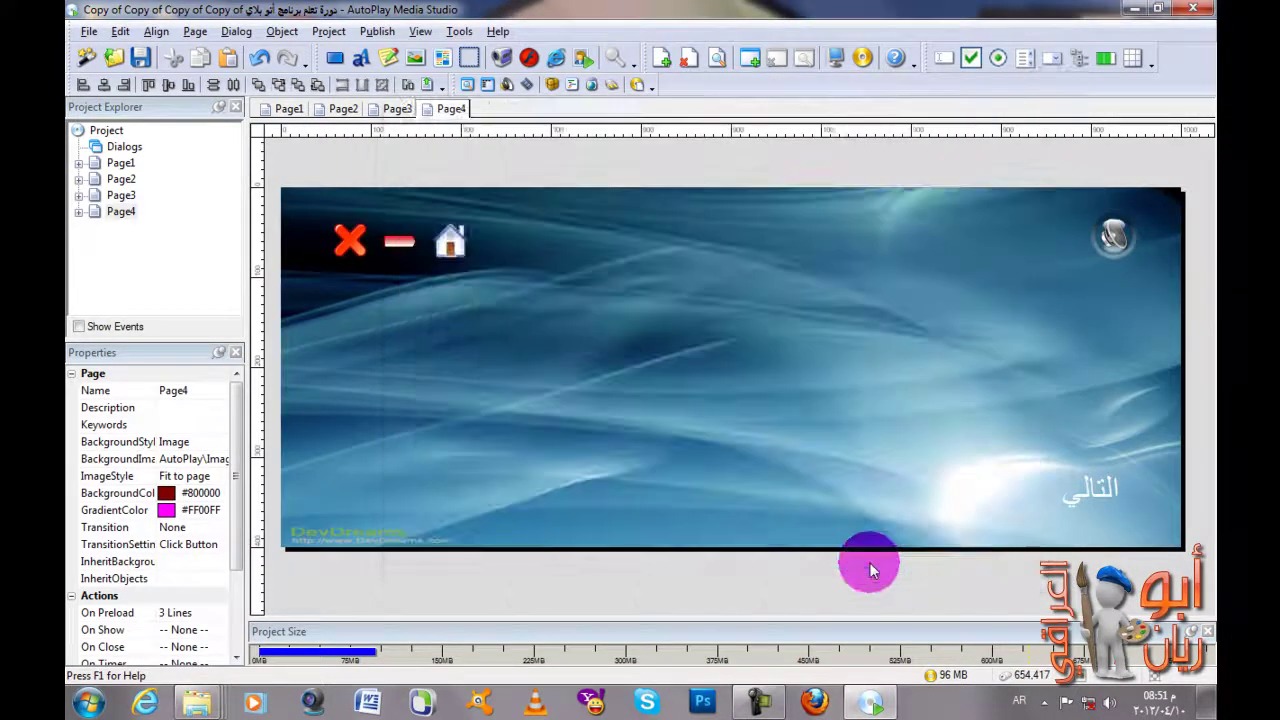
Step: Set the normal colour of the السابق label on Page4 to red
drag(738, 373, 1135, 568)
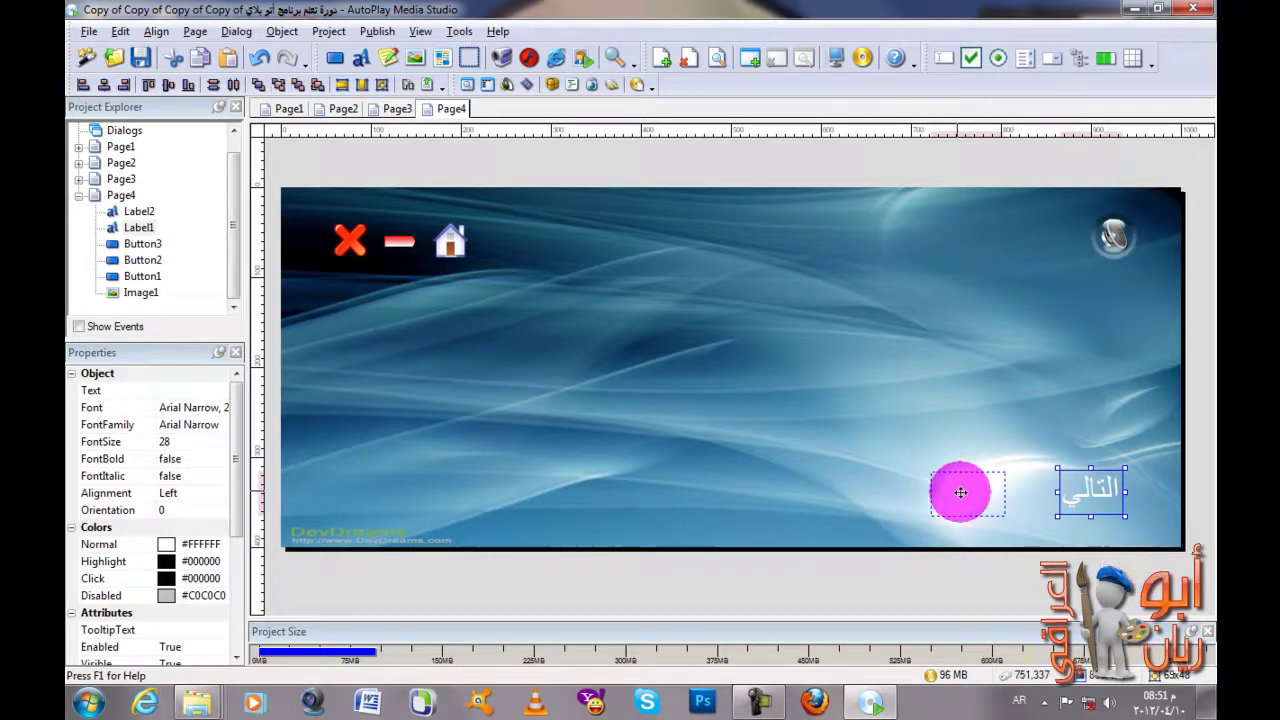
double_click(961, 492)
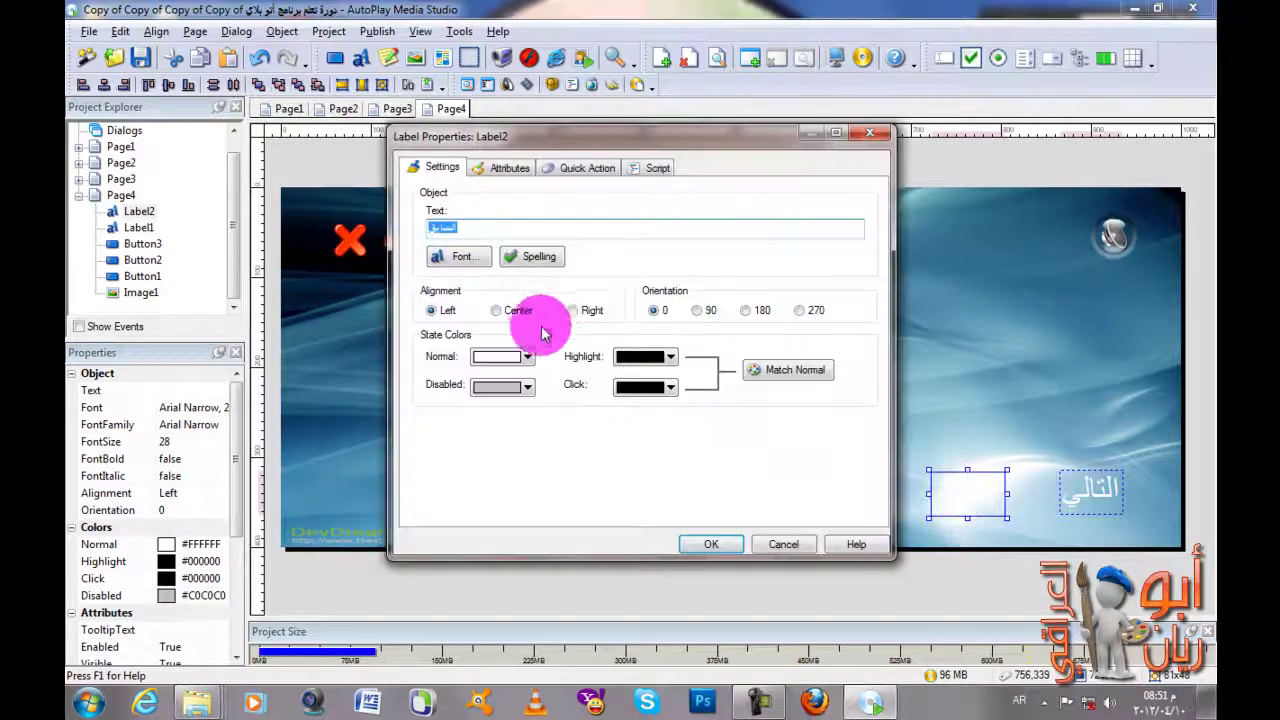
click(527, 357)
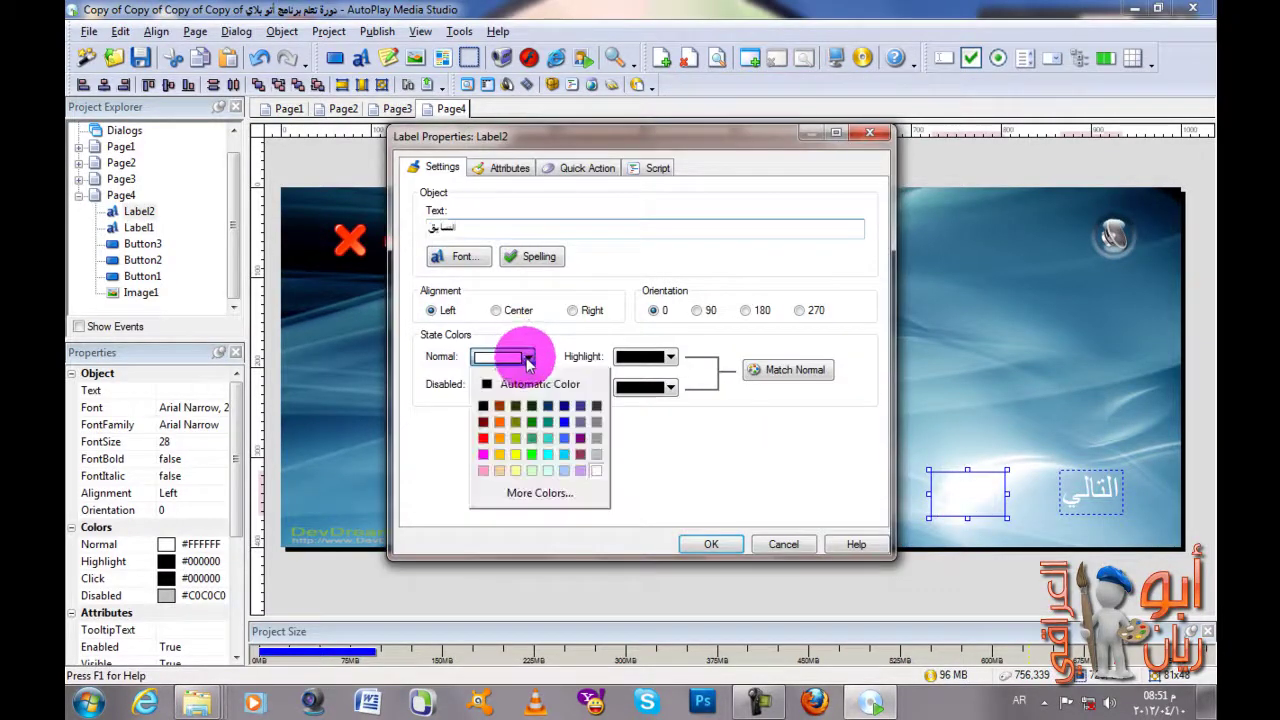
click(484, 437)
click(705, 550)
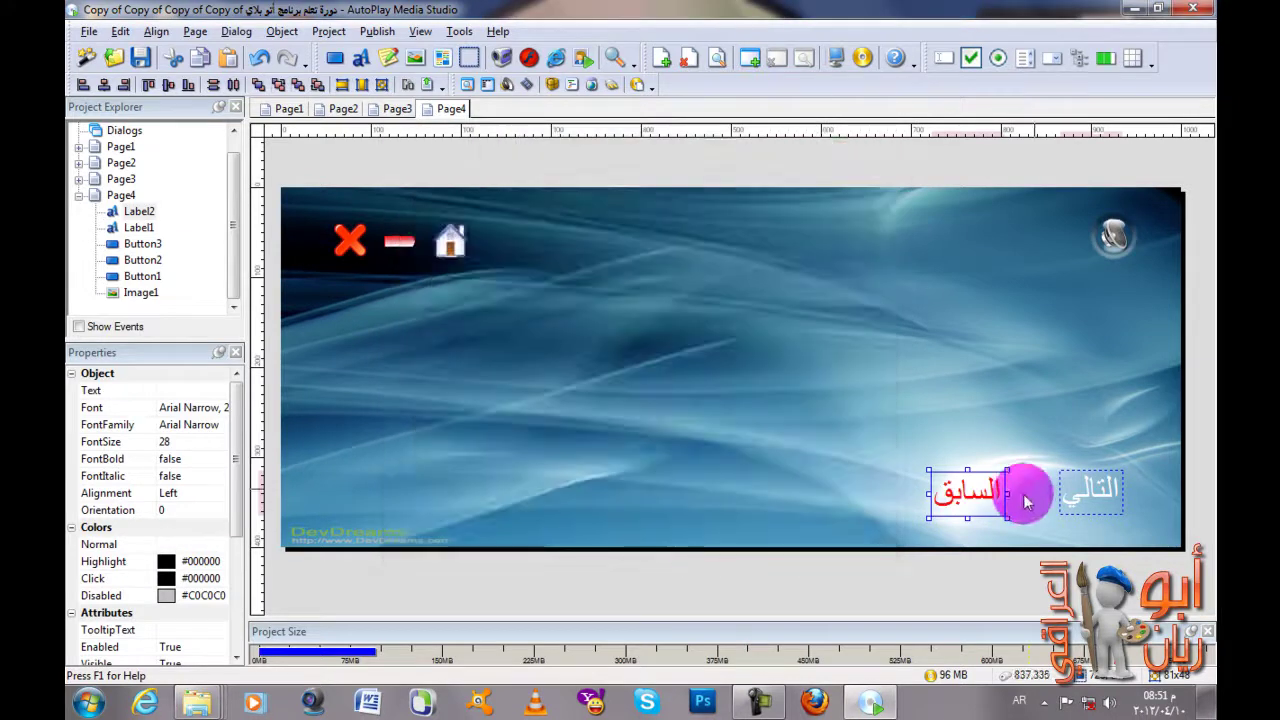
Step: Set the normal colour of Page4's التالي label to red and shift both navigation labels slightly to the left
double_click(1110, 484)
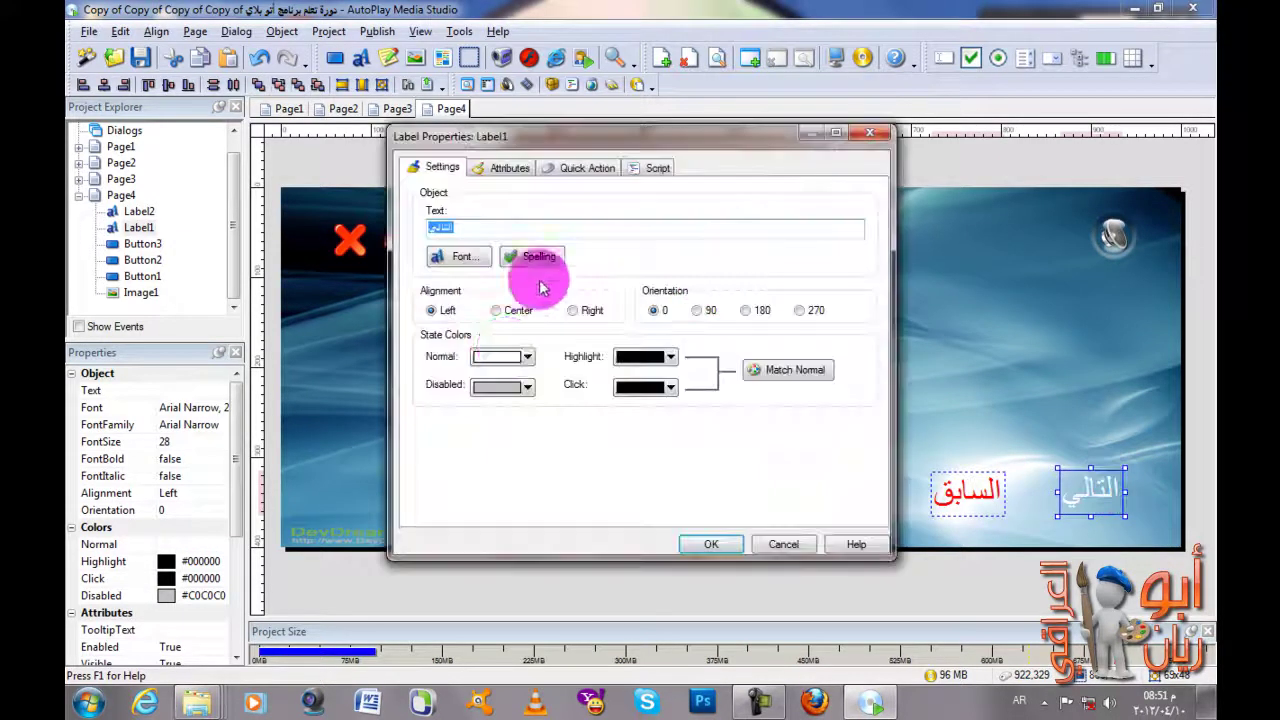
click(525, 357)
click(484, 437)
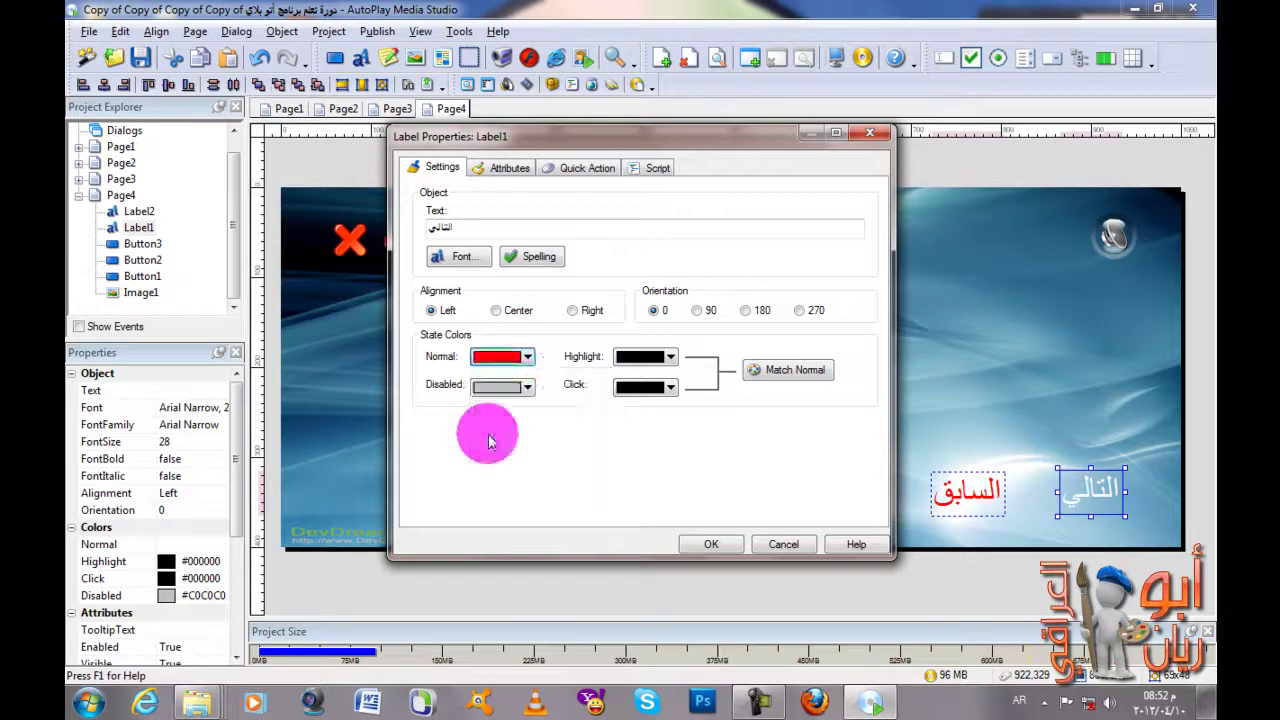
click(708, 545)
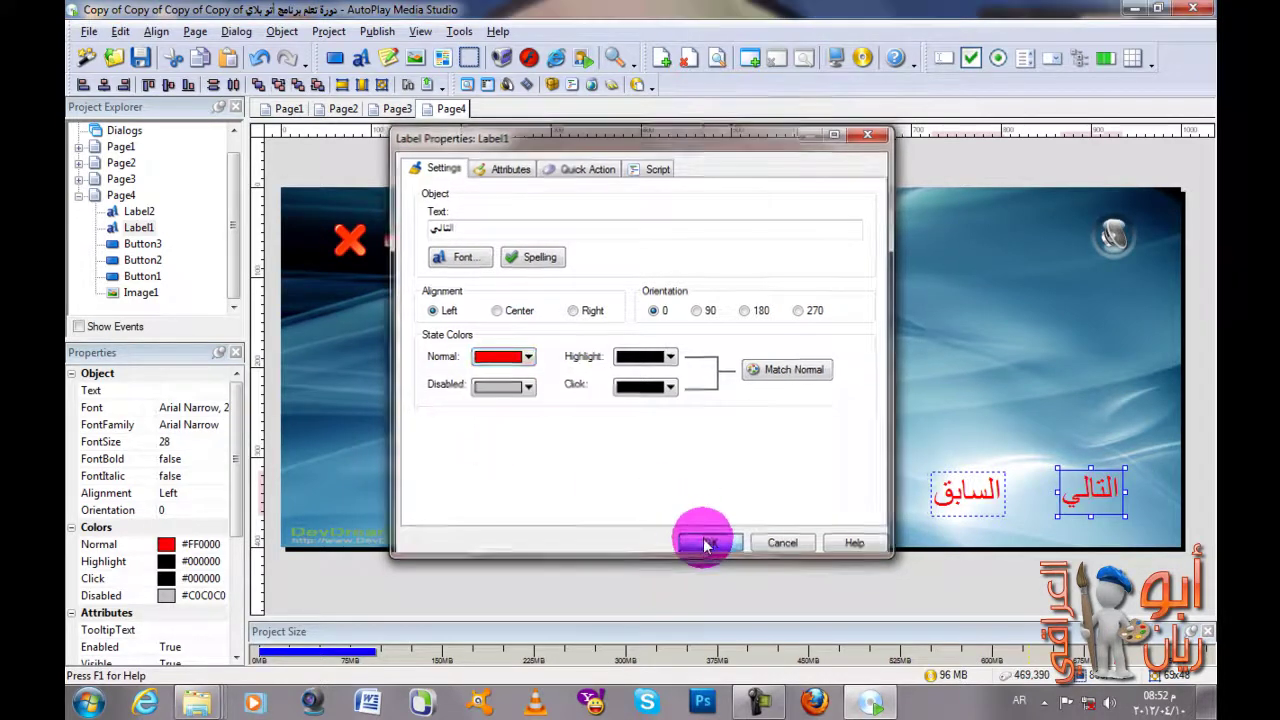
click(1071, 488)
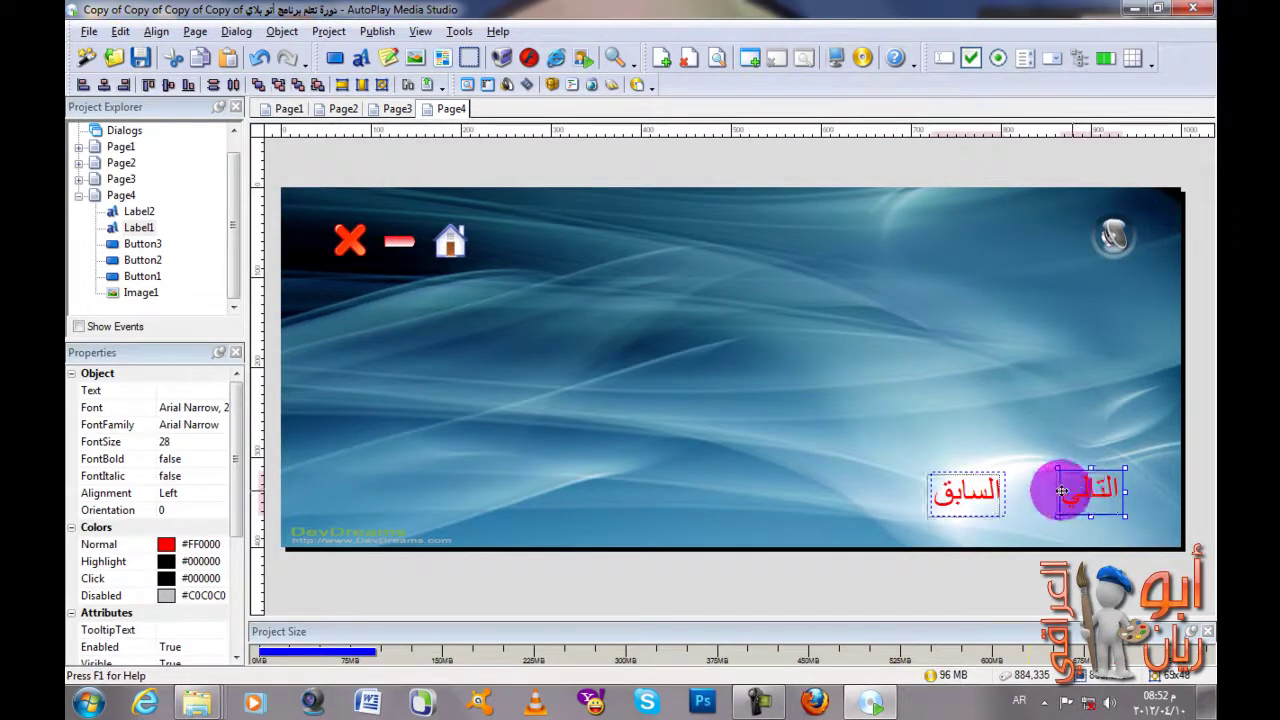
click(733, 395)
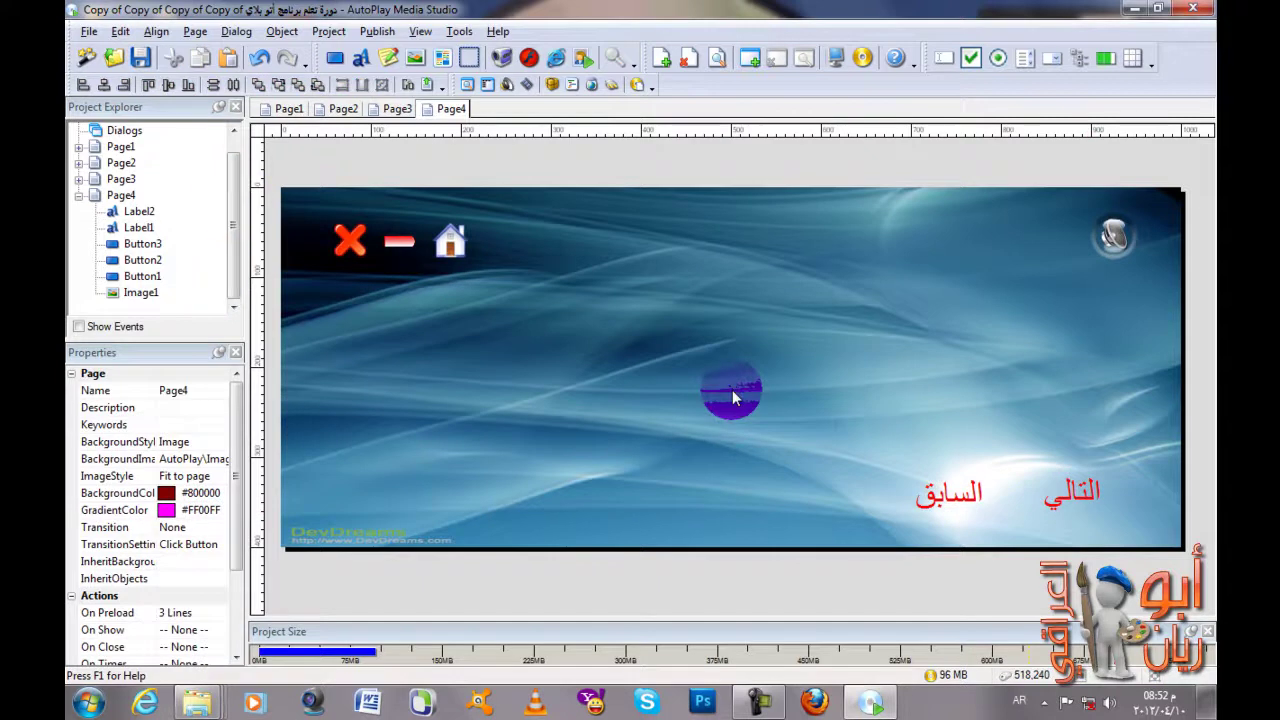
Step: Move Page4 directly after Page1 in the project's page order
click(78, 196)
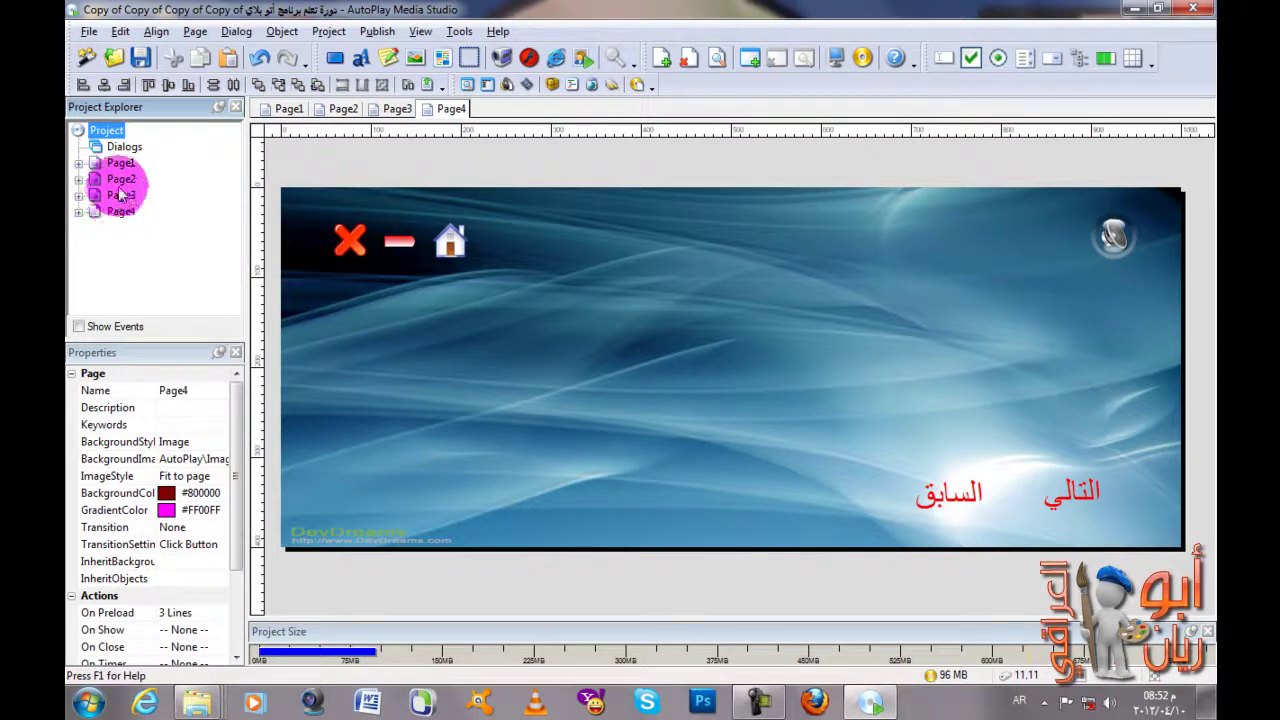
click(118, 184)
click(118, 163)
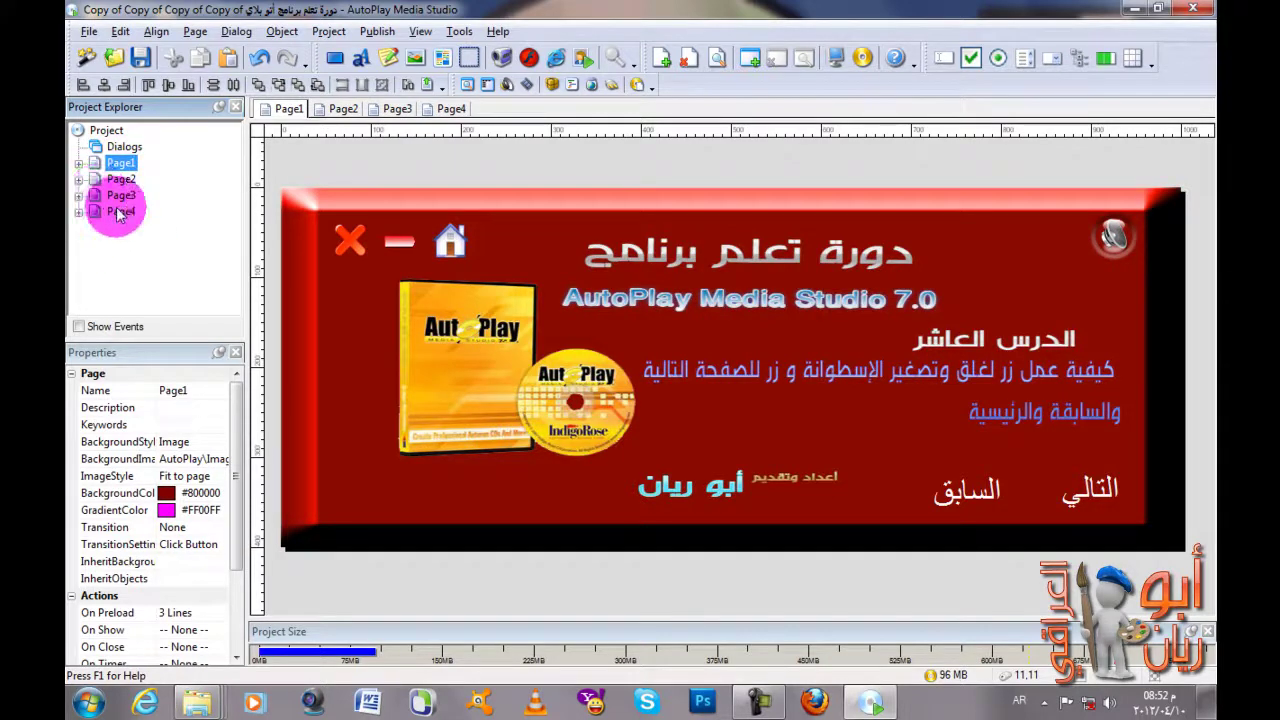
drag(118, 198, 120, 178)
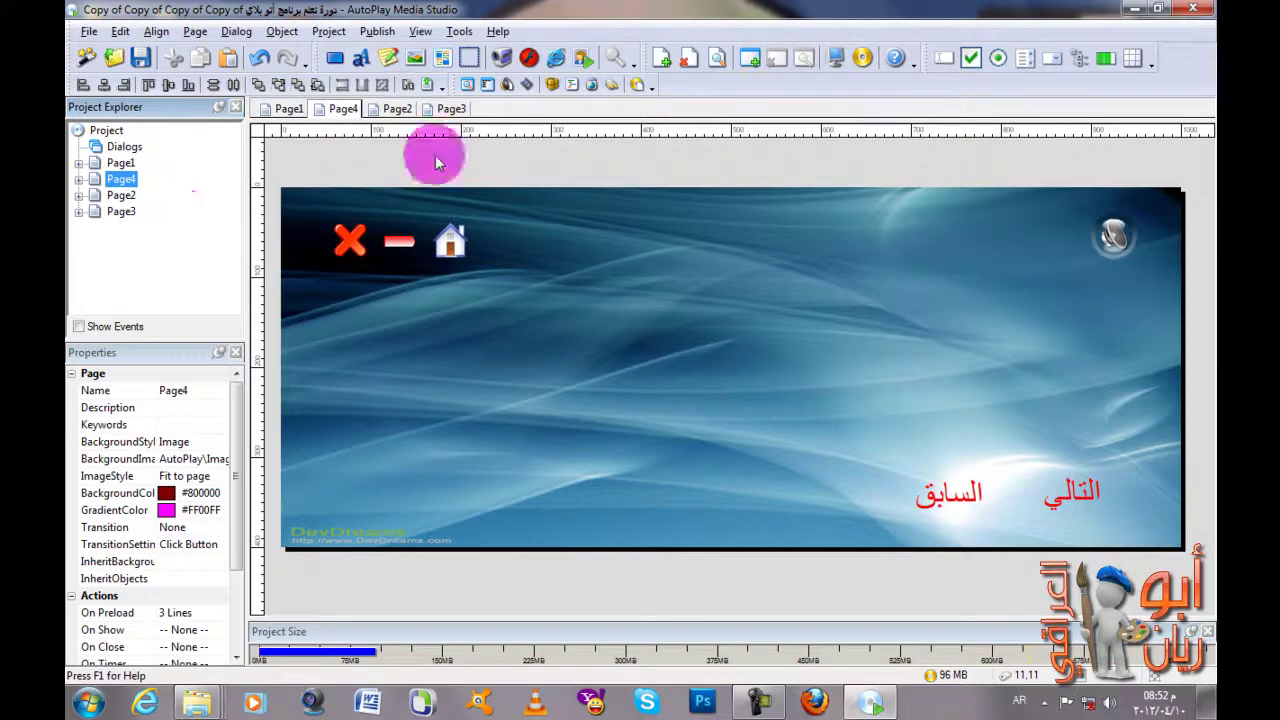
Step: Preview the project and test its next-page, home and minimize controls, restoring the minimized window
click(838, 58)
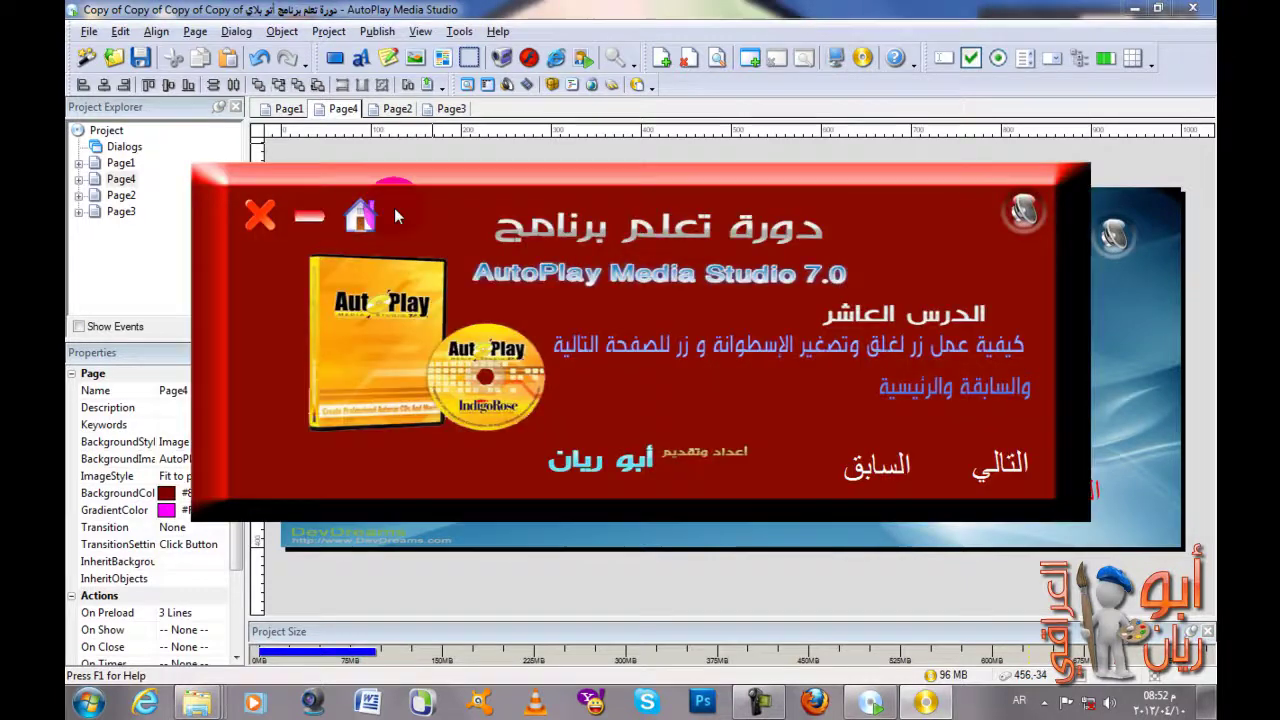
click(1007, 475)
click(994, 467)
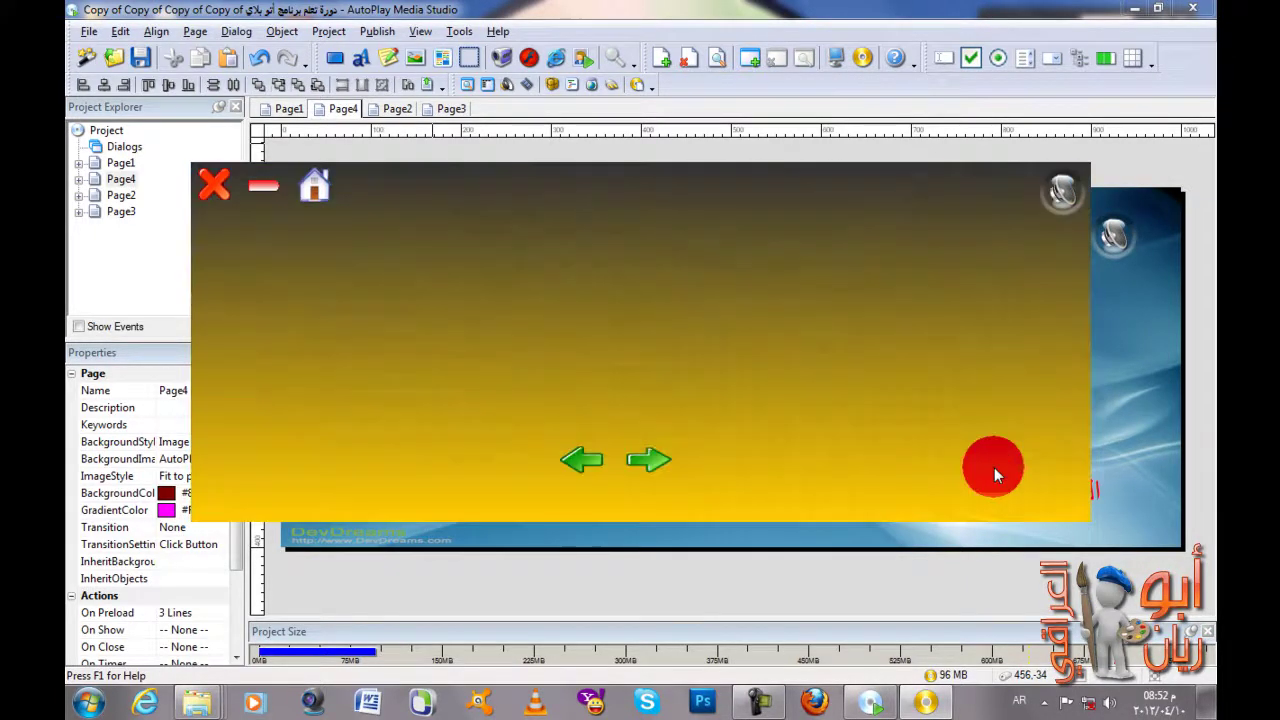
click(645, 462)
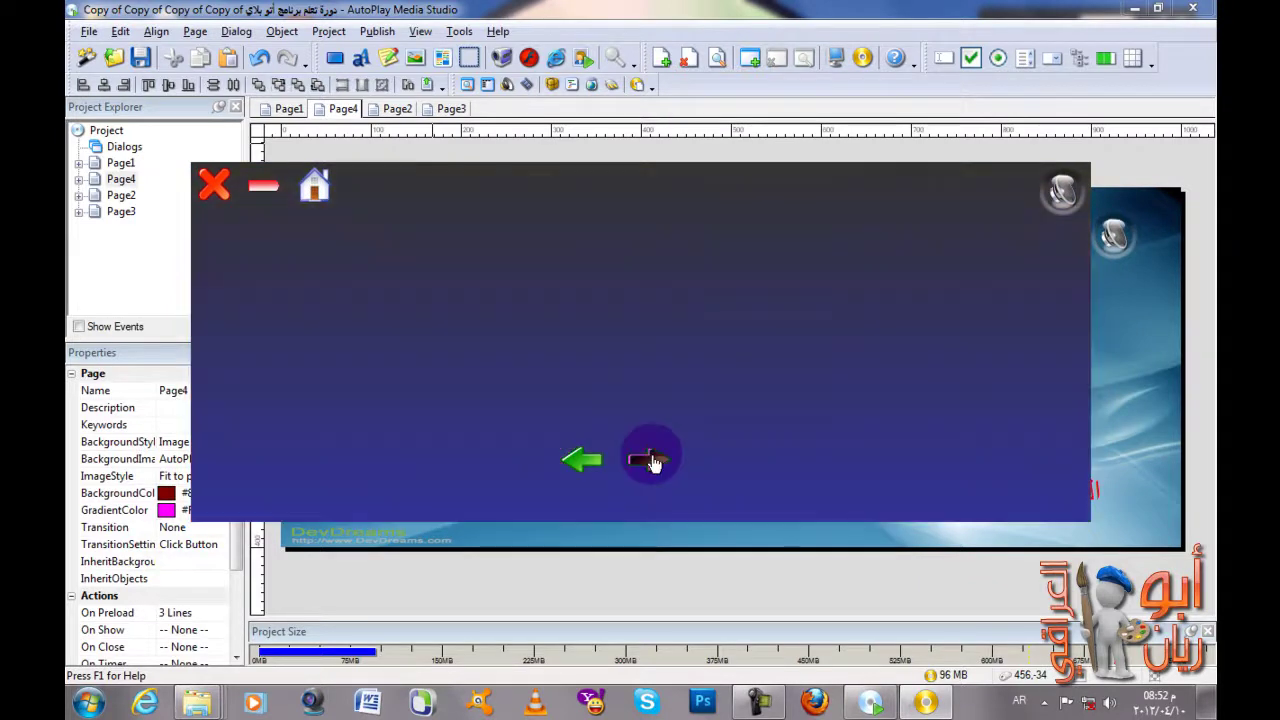
click(313, 189)
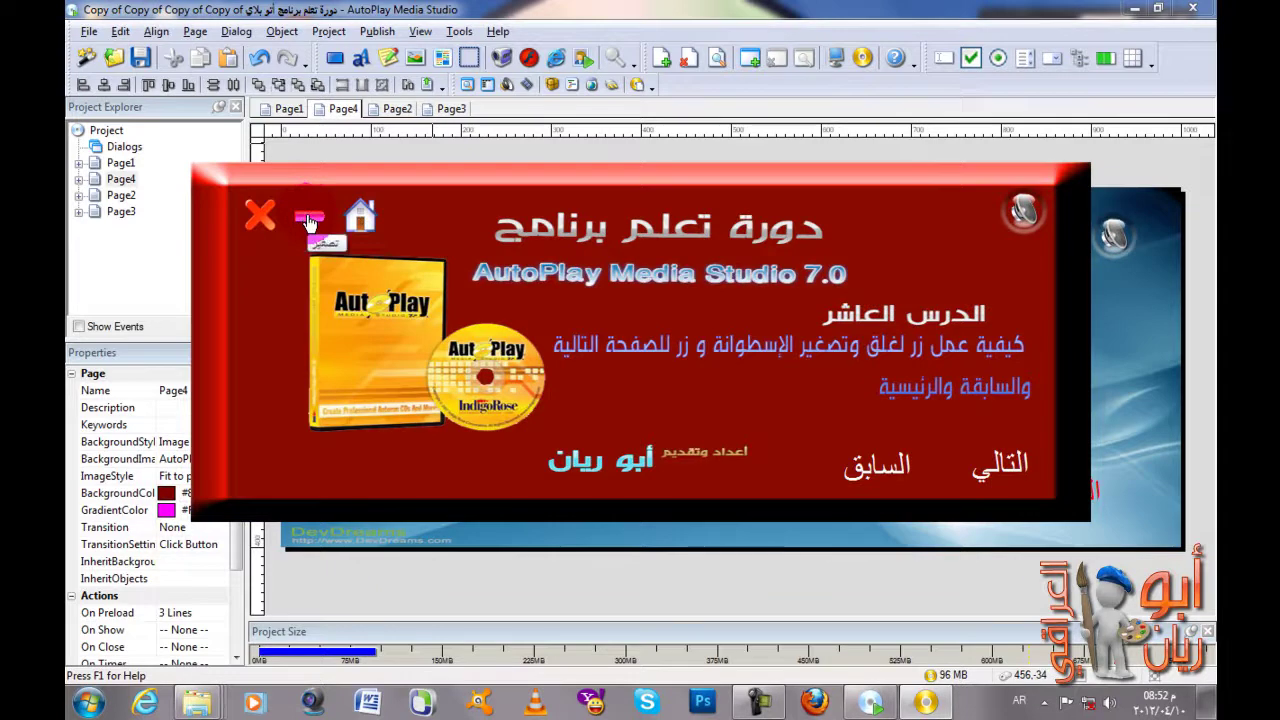
click(310, 218)
click(870, 702)
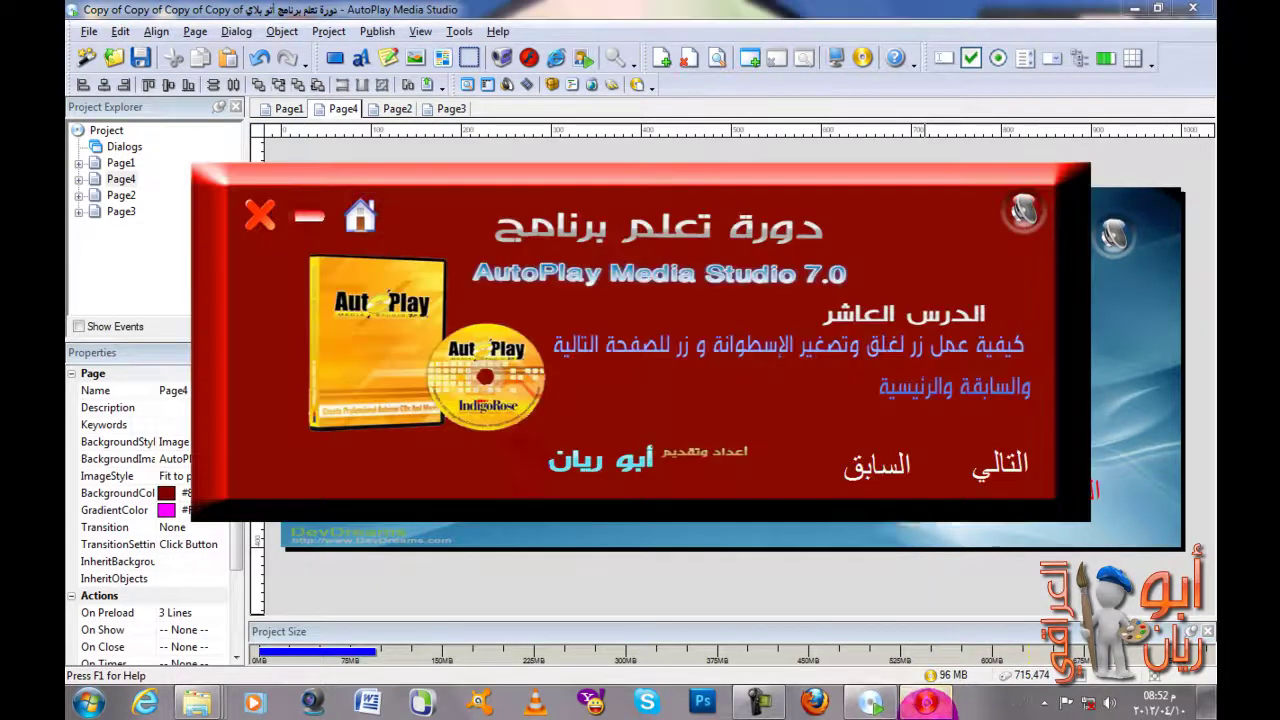
Step: Exit the preview with its close control and inspect the objects listed under Page2, Page3 and Page1 in the project tree
click(261, 231)
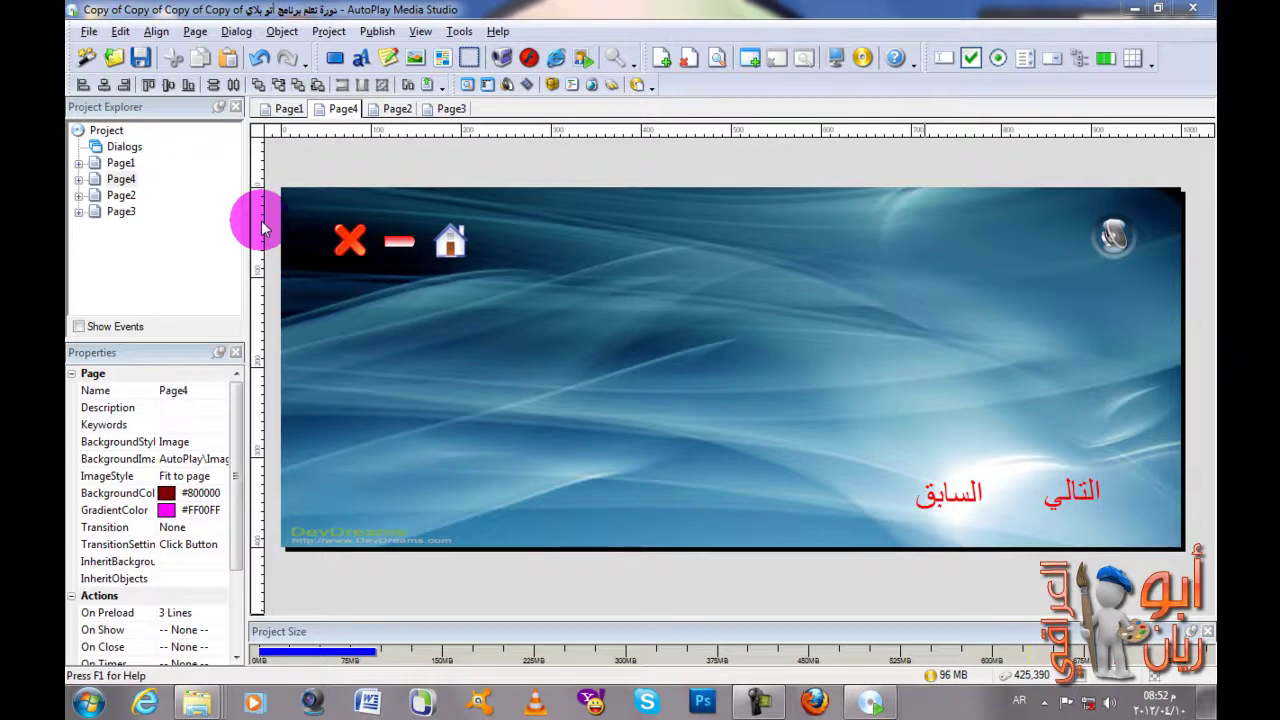
click(79, 195)
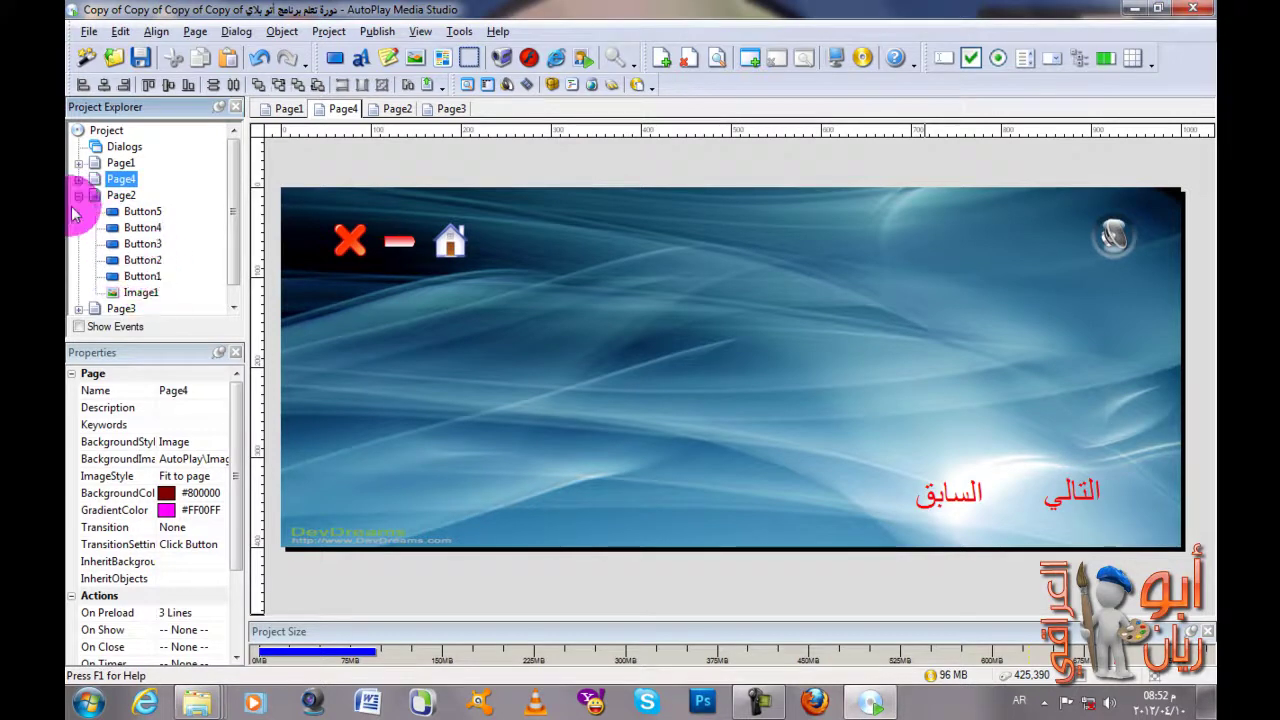
click(78, 197)
click(79, 212)
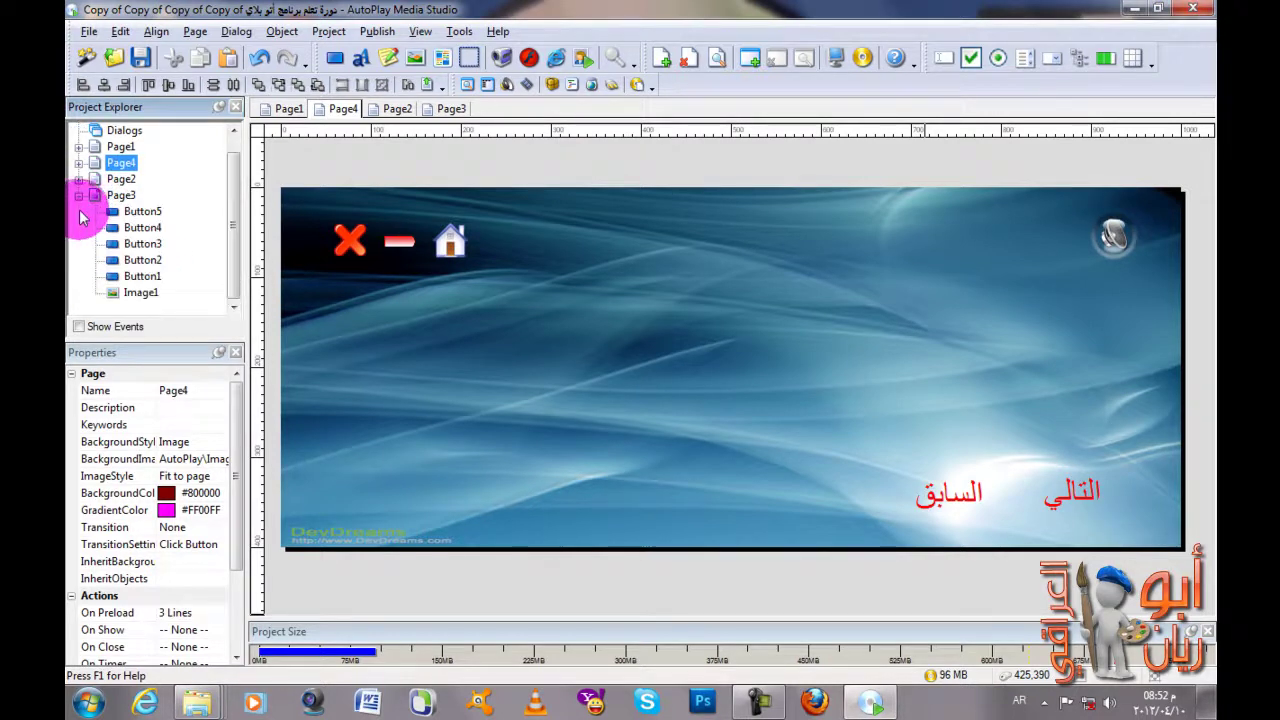
click(79, 195)
click(79, 195)
click(80, 196)
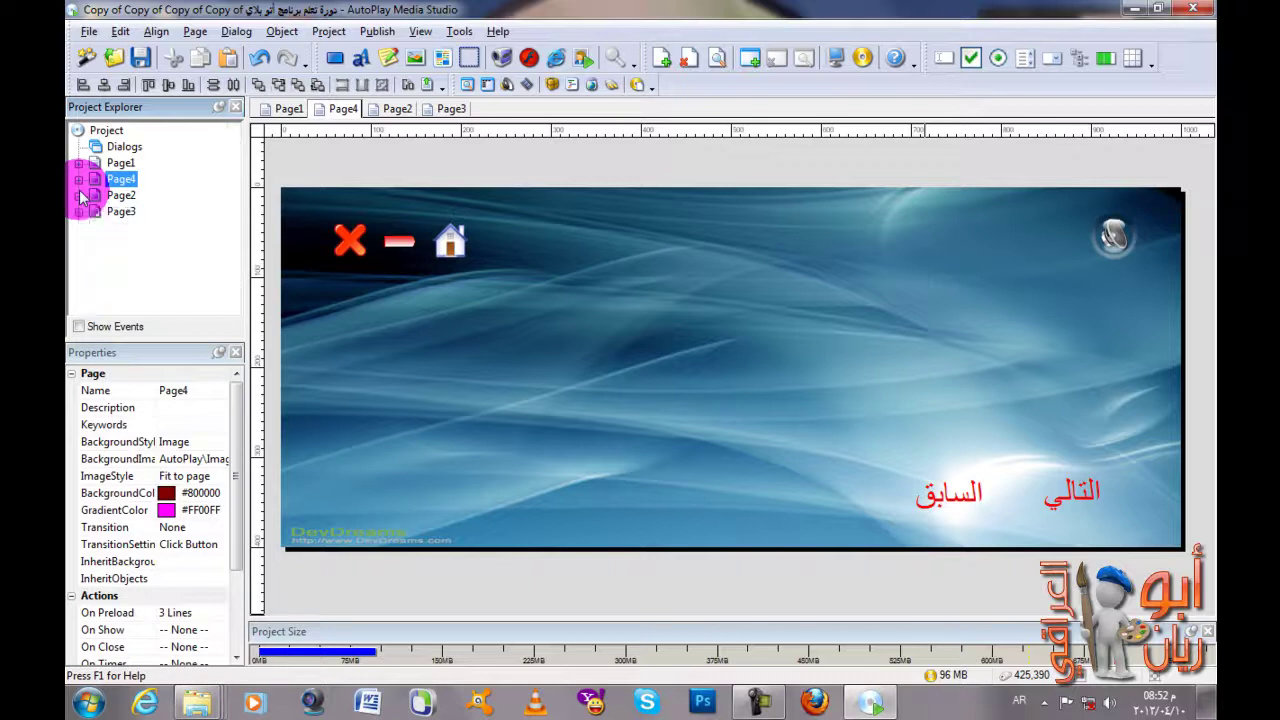
click(79, 163)
click(79, 163)
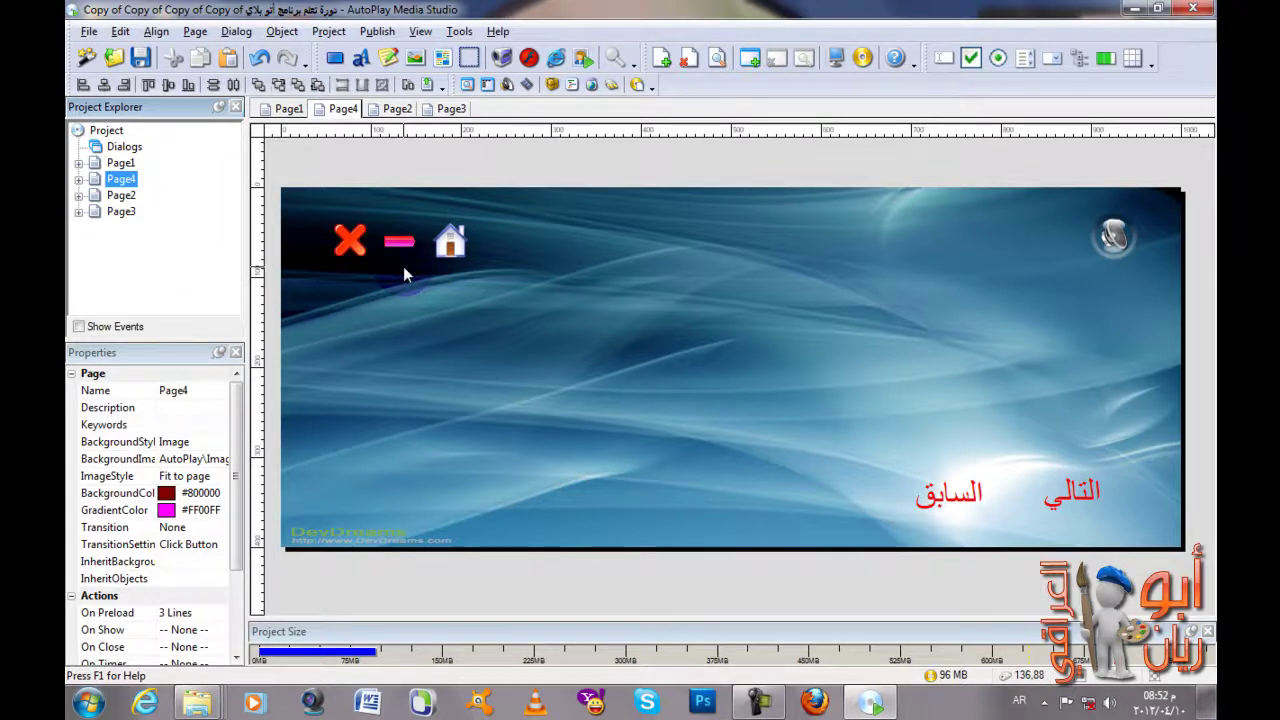
Step: View the desktop image named 10 in Windows Photo Viewer, close it, and return to AutoPlay Media Studio
click(1136, 12)
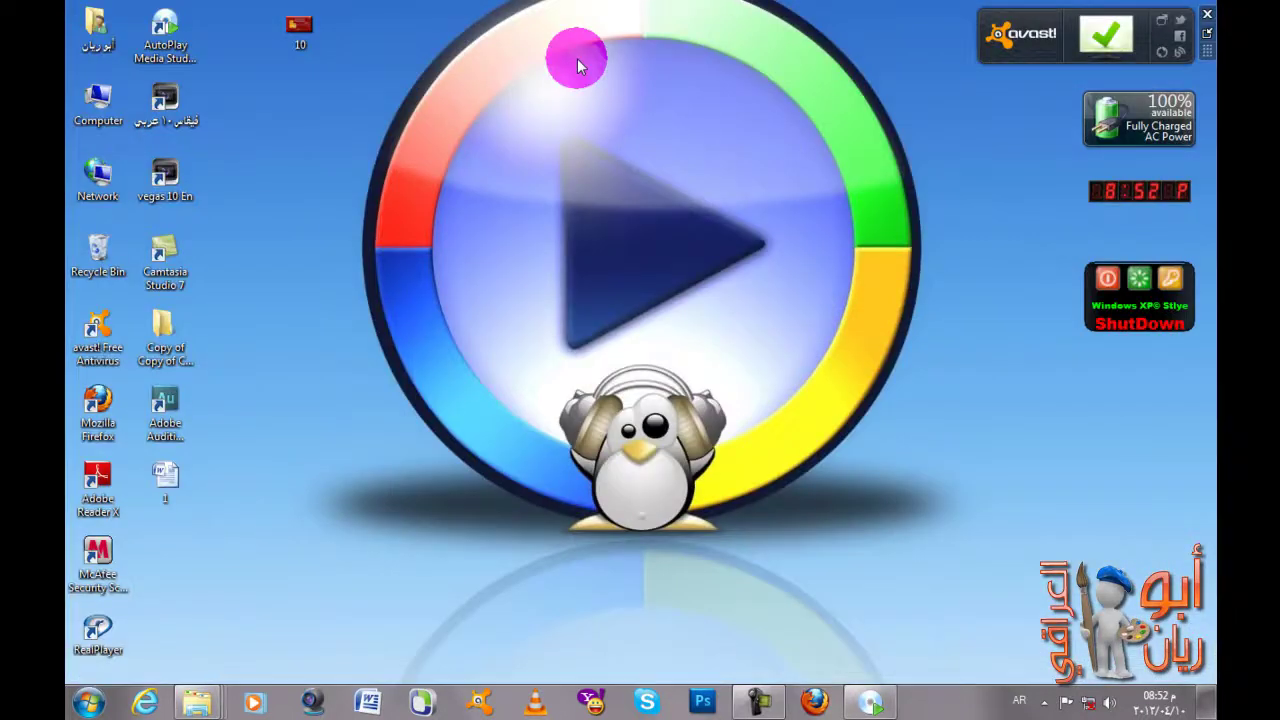
click(304, 33)
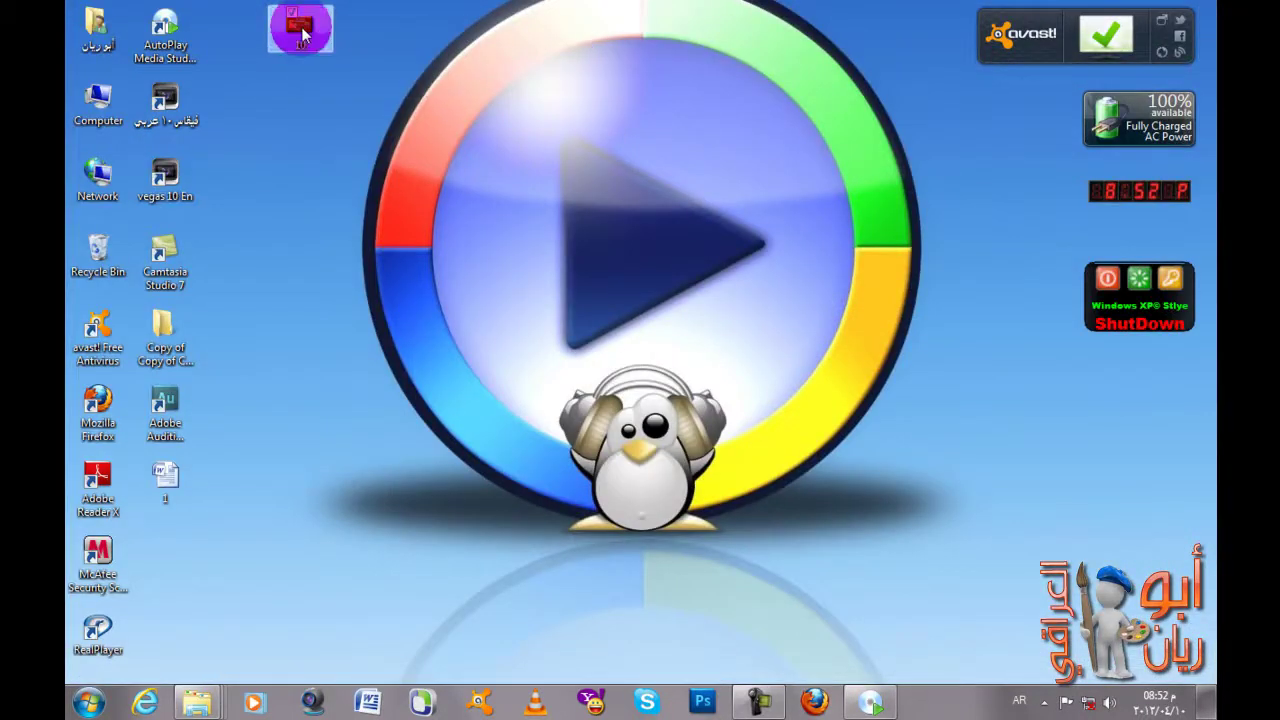
double_click(304, 33)
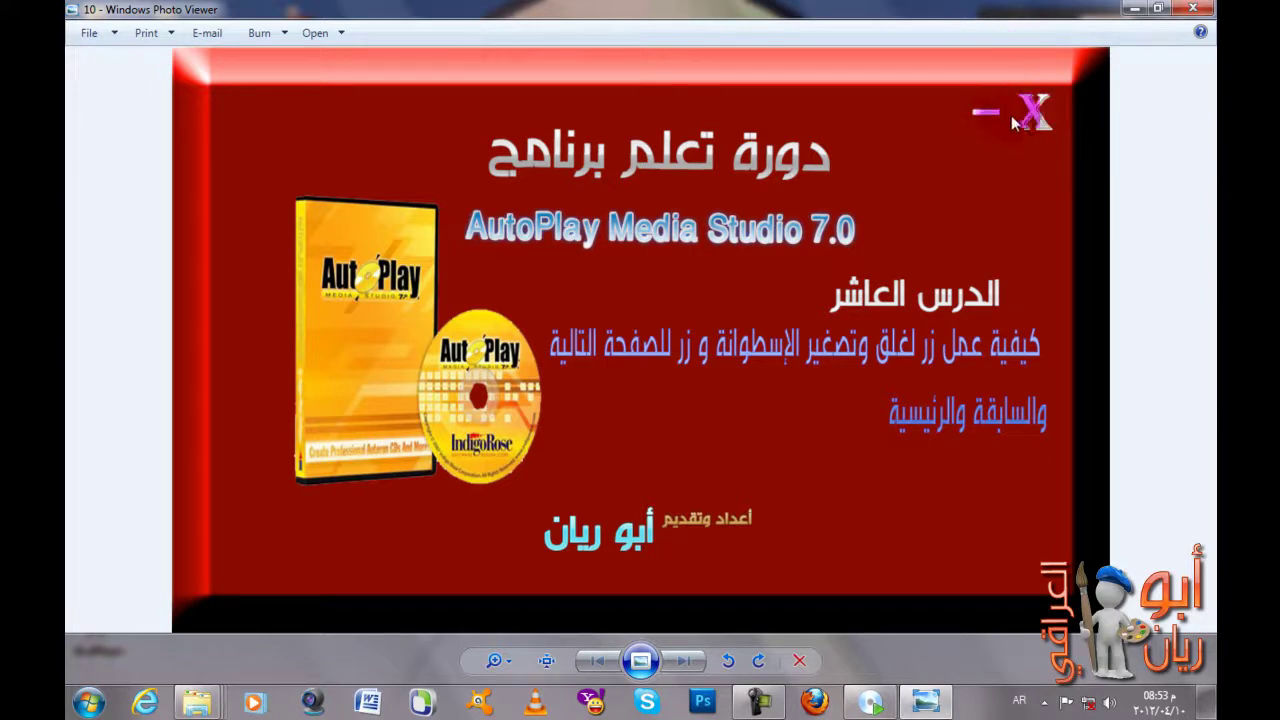
click(1193, 12)
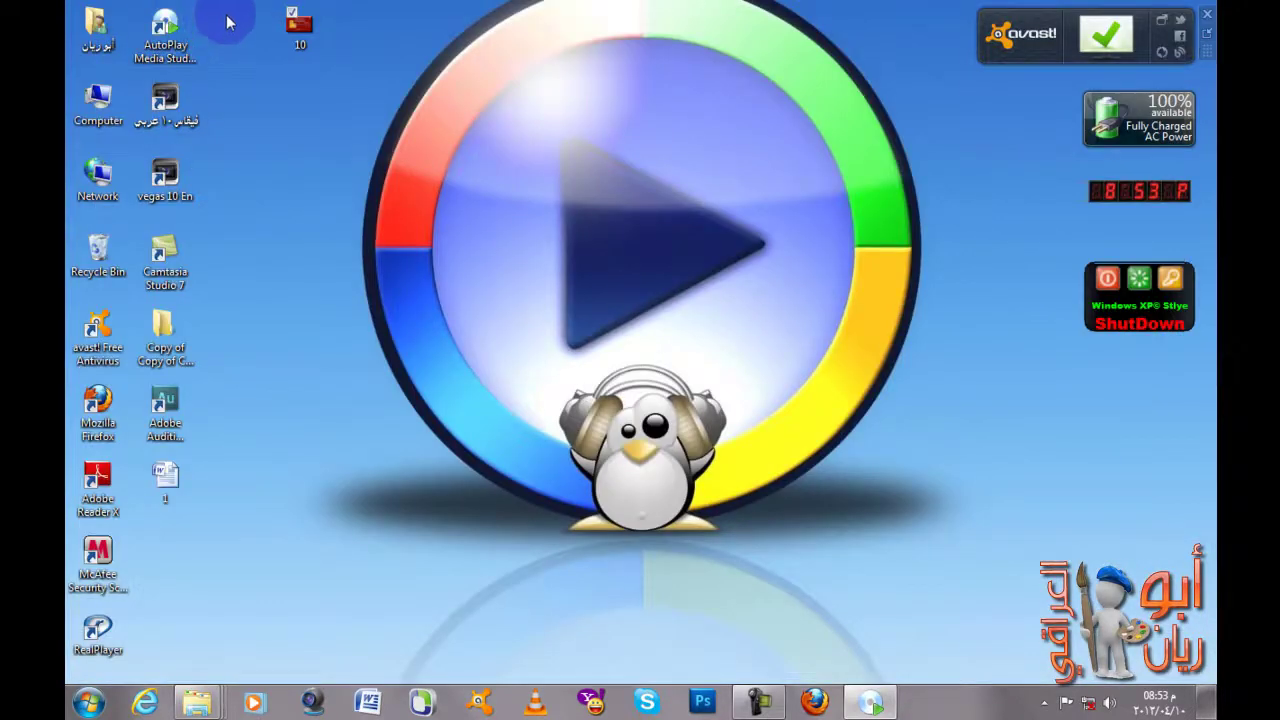
click(313, 33)
drag(313, 33, 888, 708)
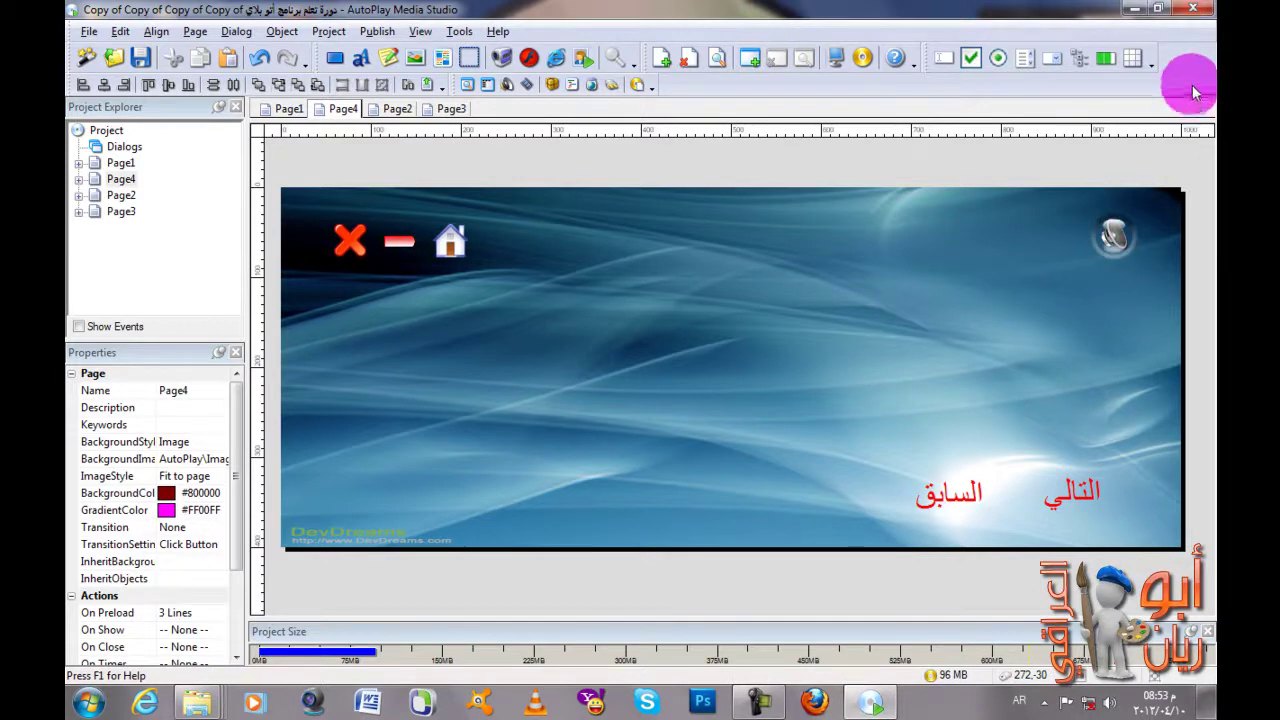
Step: Add a new page to the project and use 10.jpg from the Desktop as its background image, fitted to the page
click(197, 31)
click(208, 55)
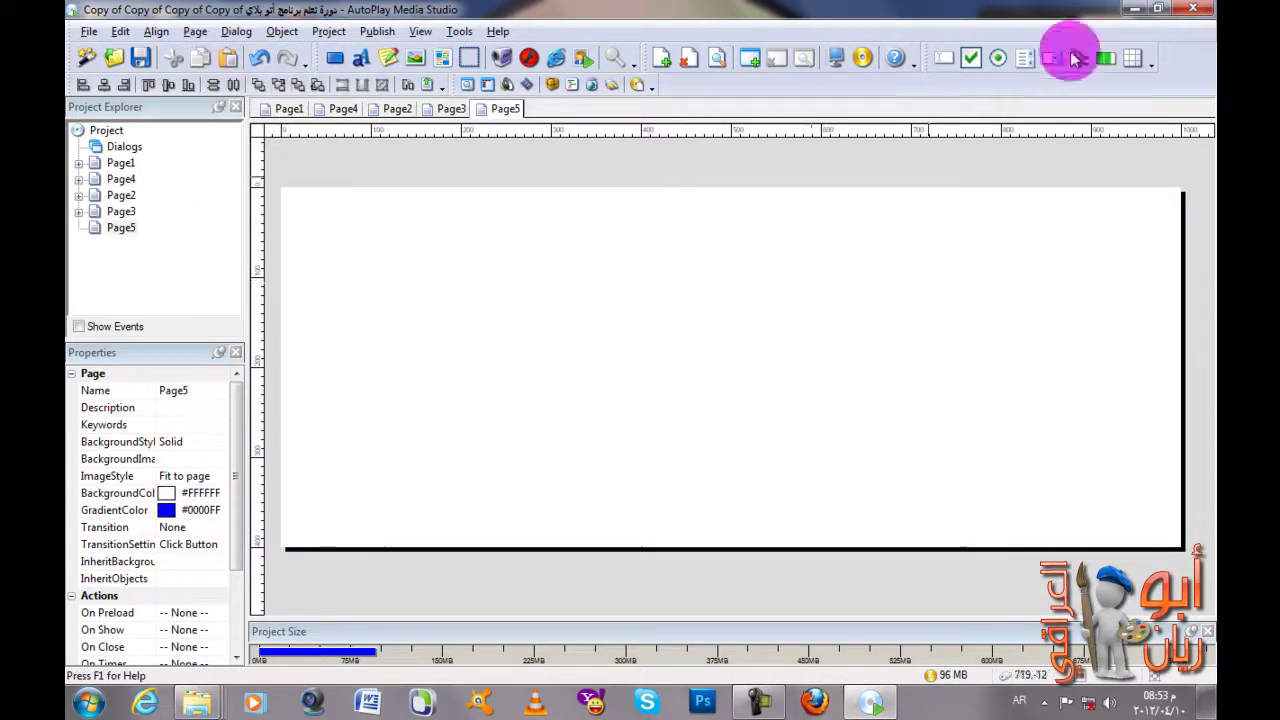
double_click(706, 463)
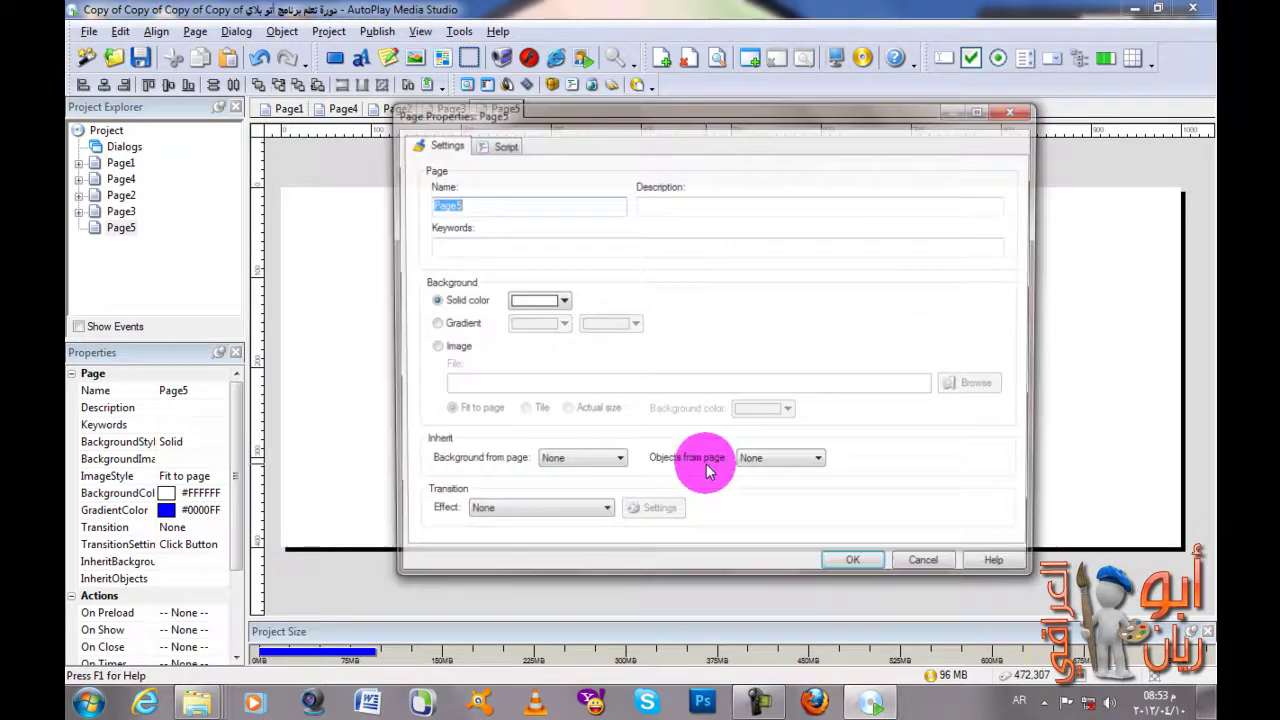
click(450, 347)
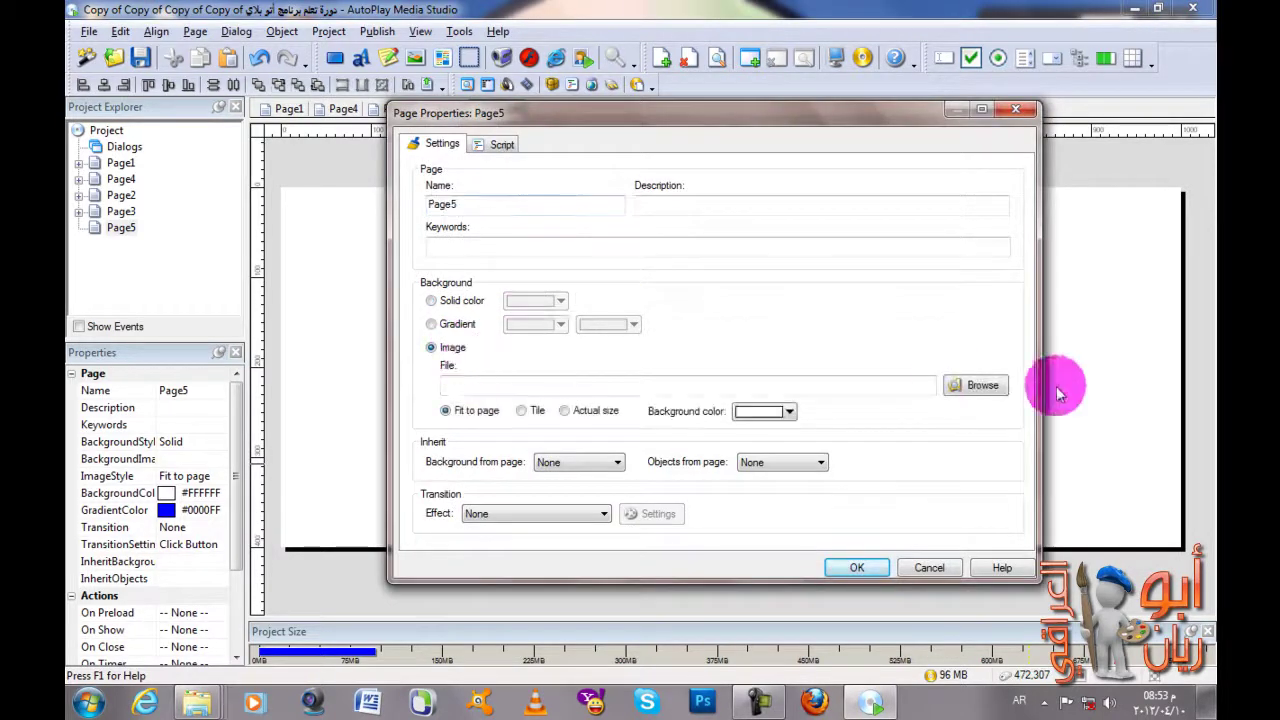
click(985, 384)
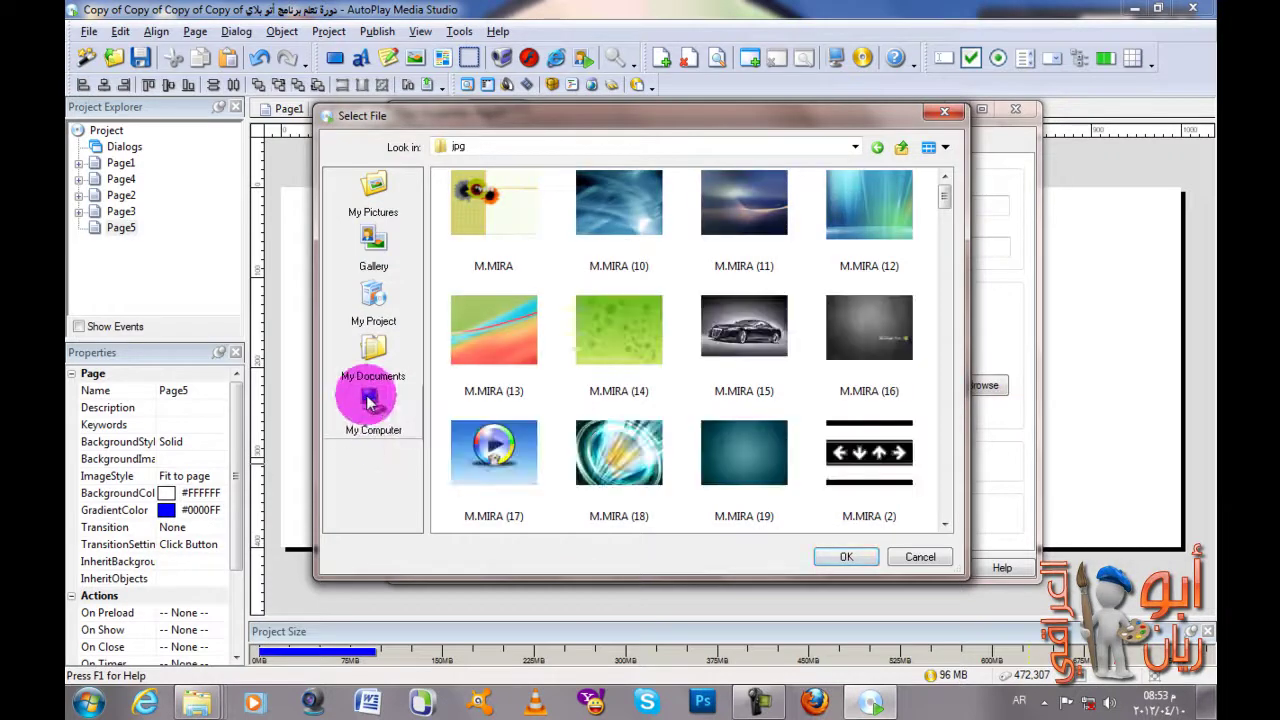
click(365, 408)
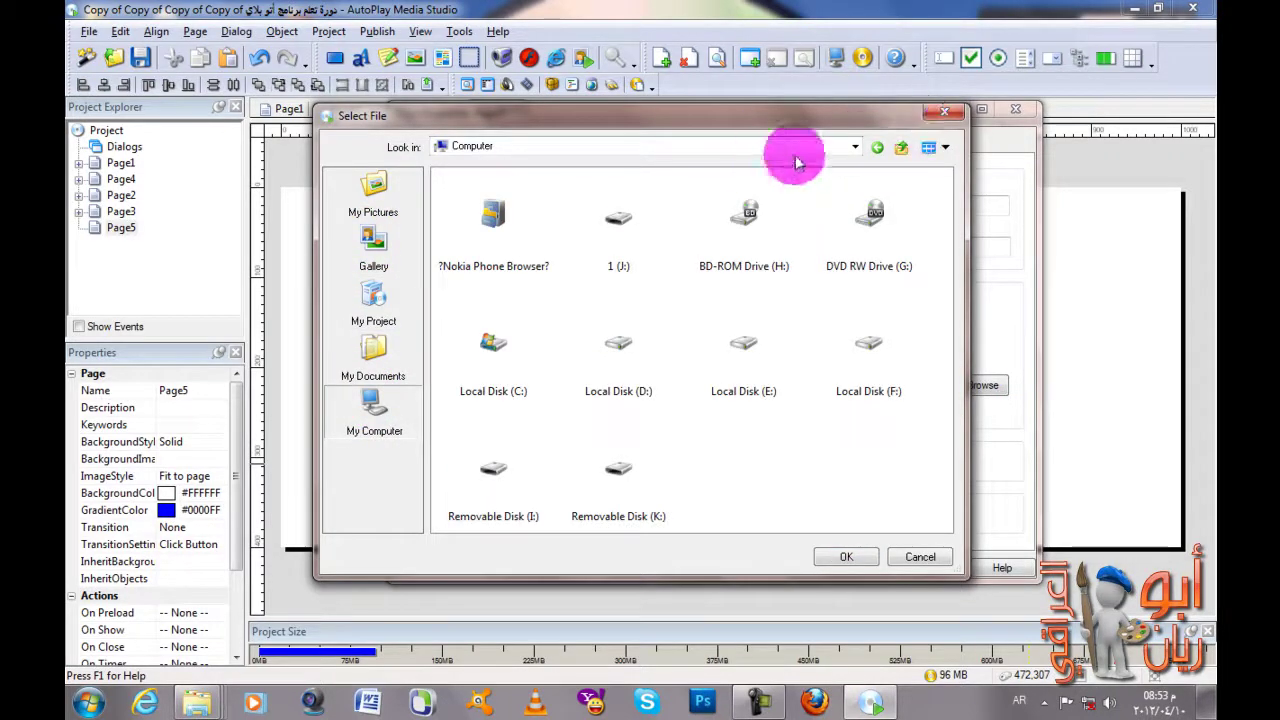
click(855, 147)
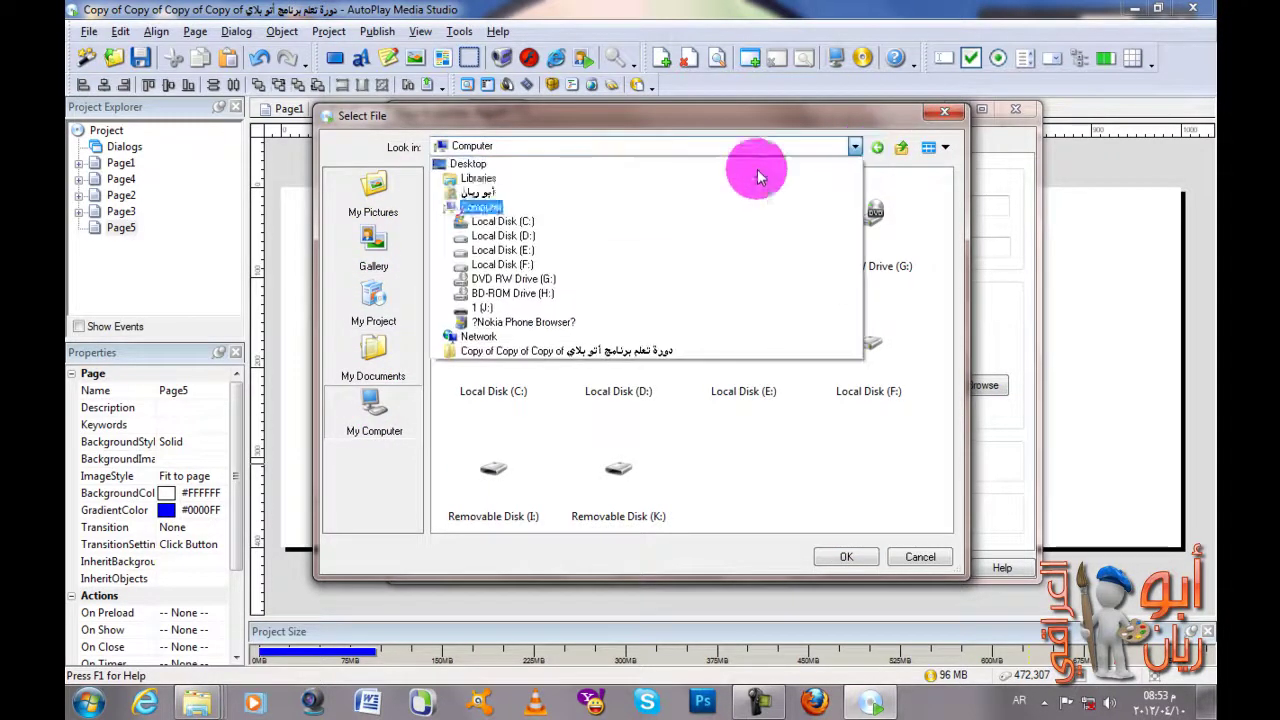
click(662, 165)
double_click(876, 333)
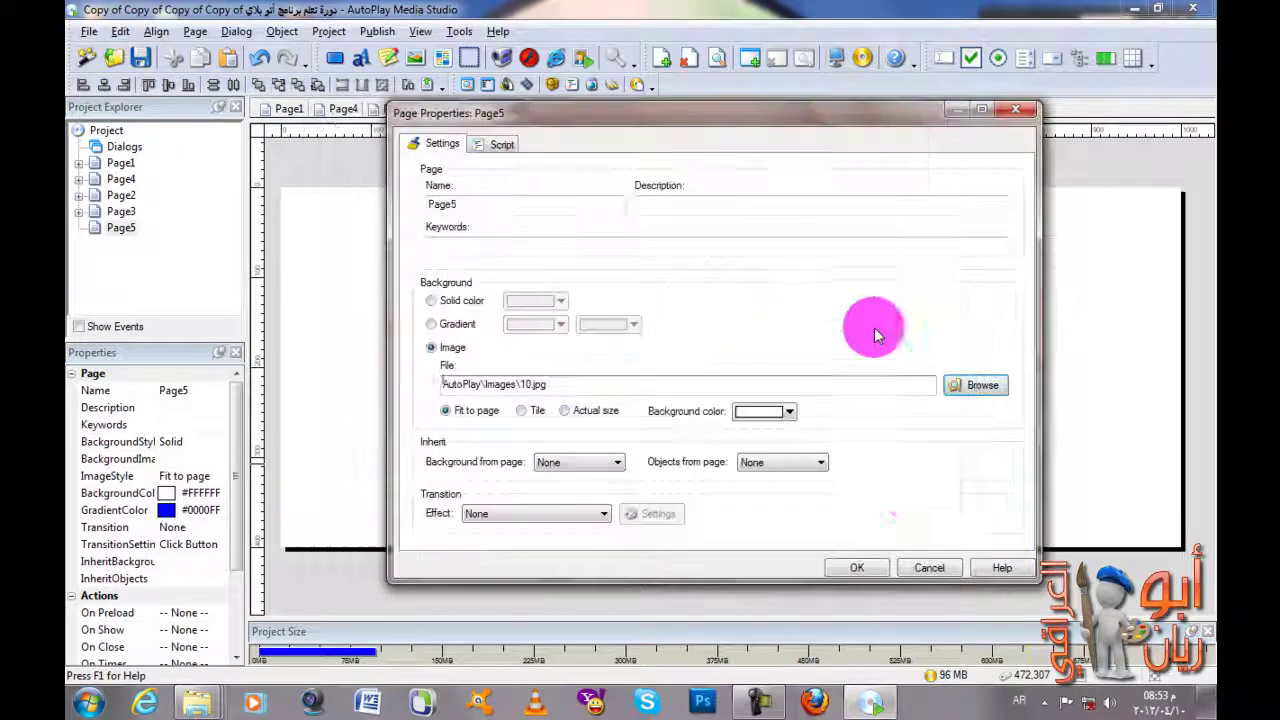
click(860, 565)
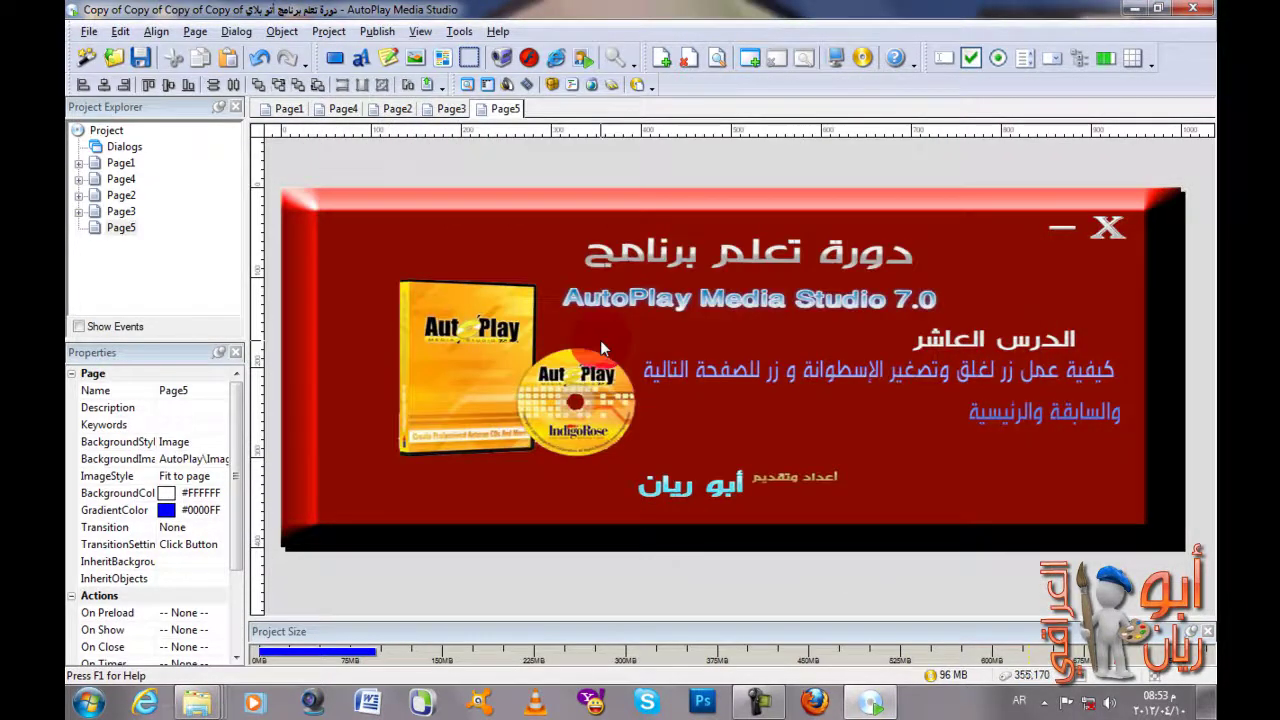
Step: Examine the background image settings in Page5's properties
double_click(573, 336)
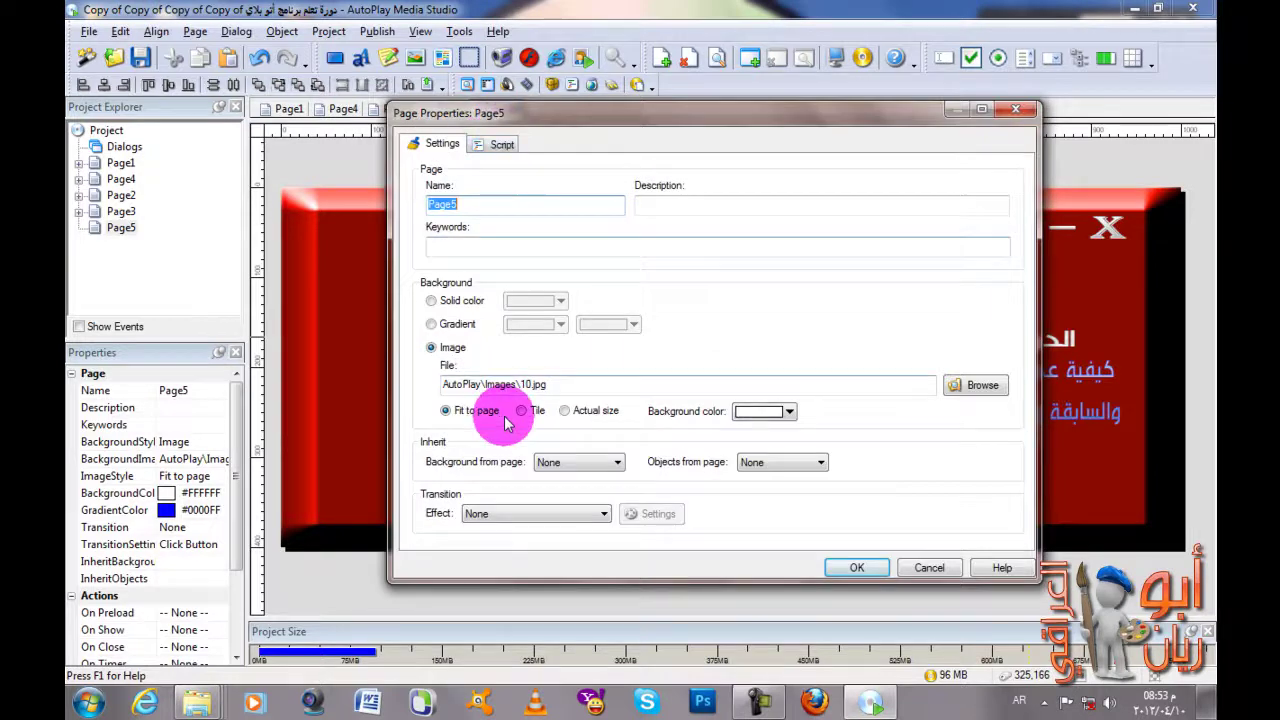
click(1016, 109)
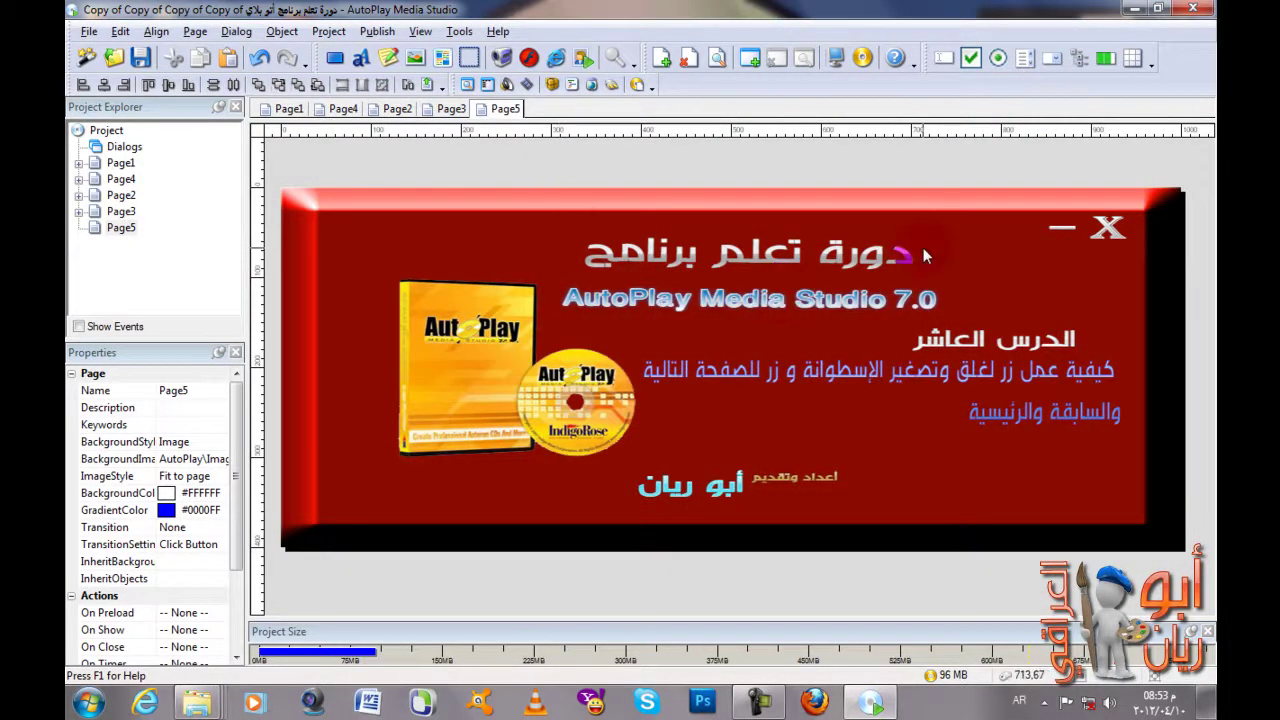
double_click(1106, 235)
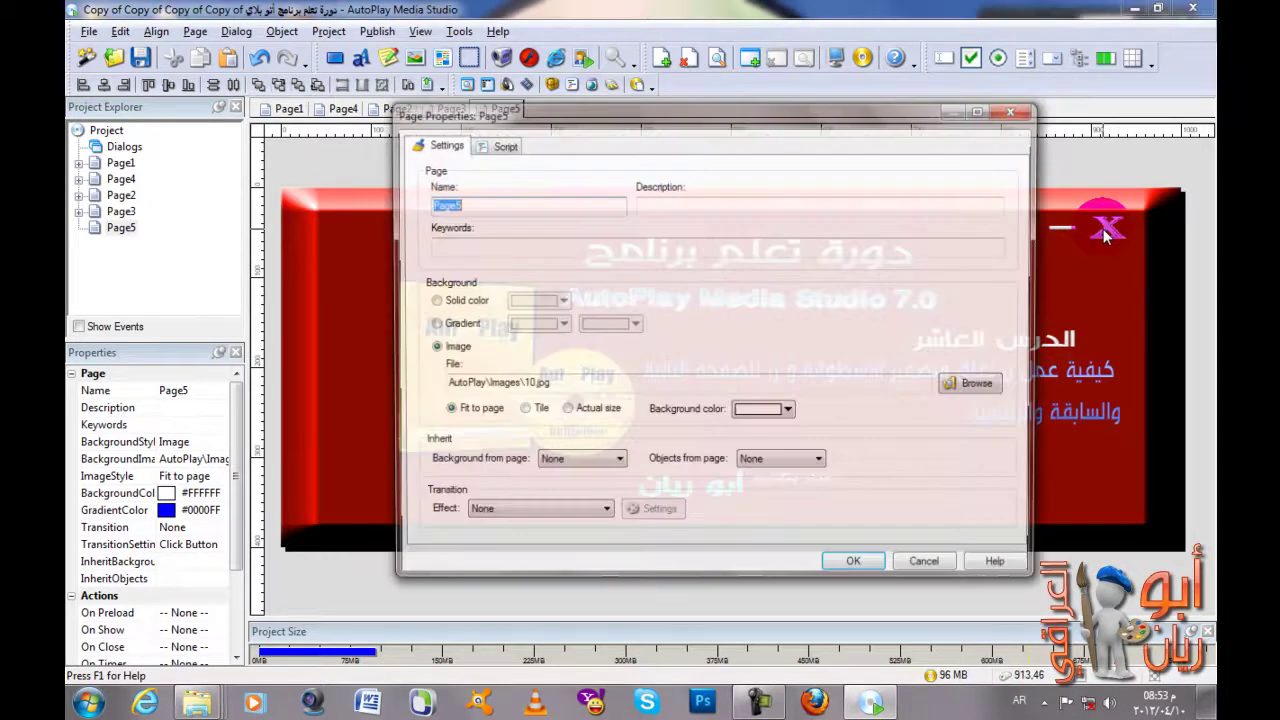
click(1020, 110)
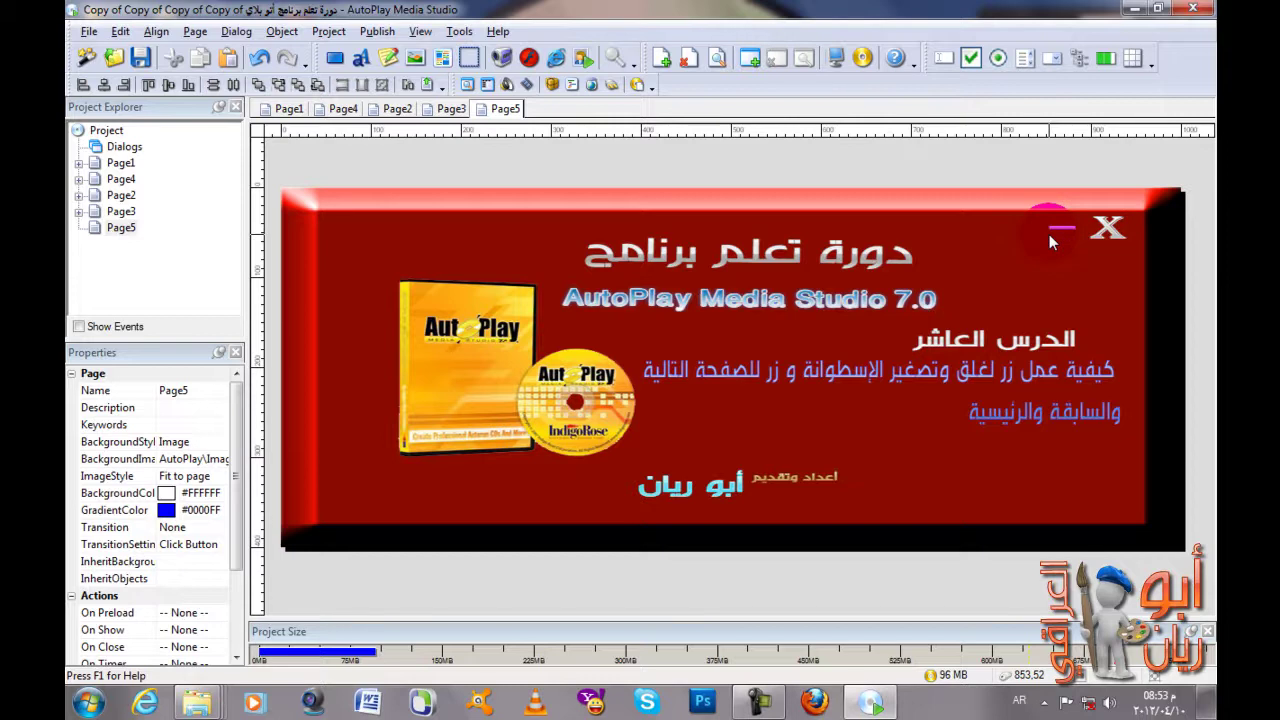
Step: Add a hotspot to Page5 and fit it over the background's minimize symbol, about 49 by 36 pixels
click(467, 57)
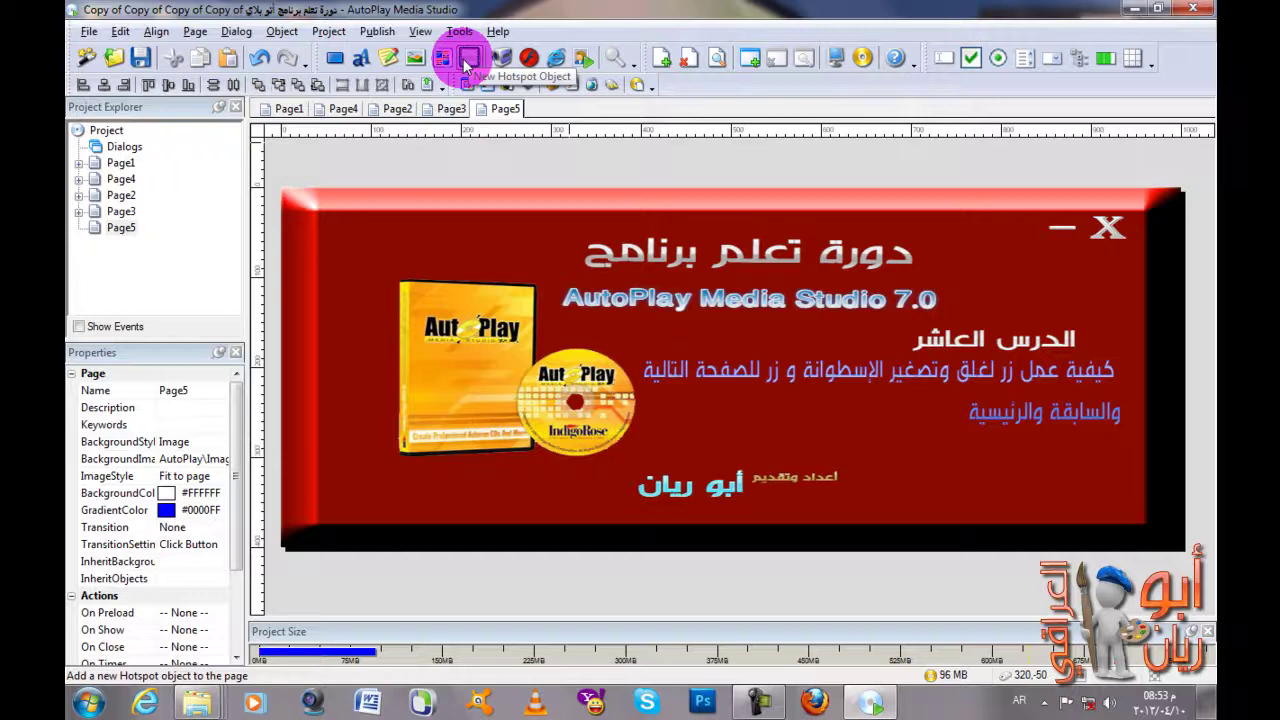
drag(1063, 243, 1090, 240)
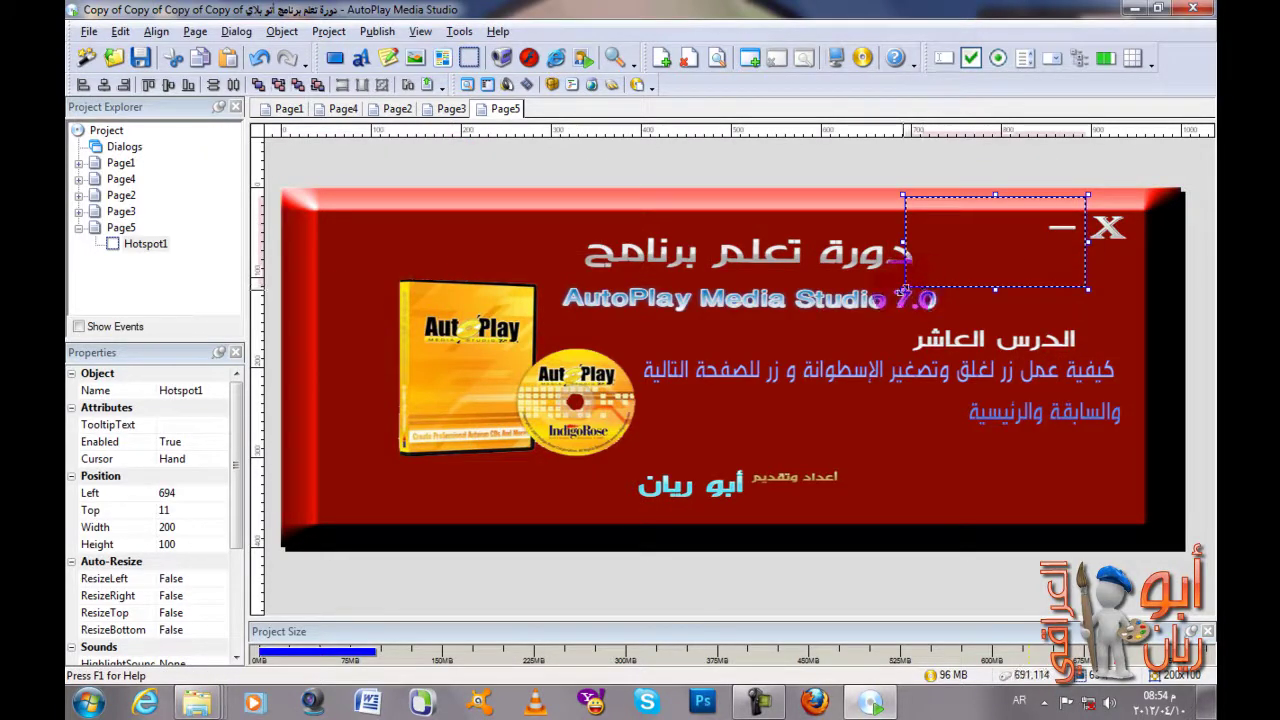
drag(1036, 249, 1075, 223)
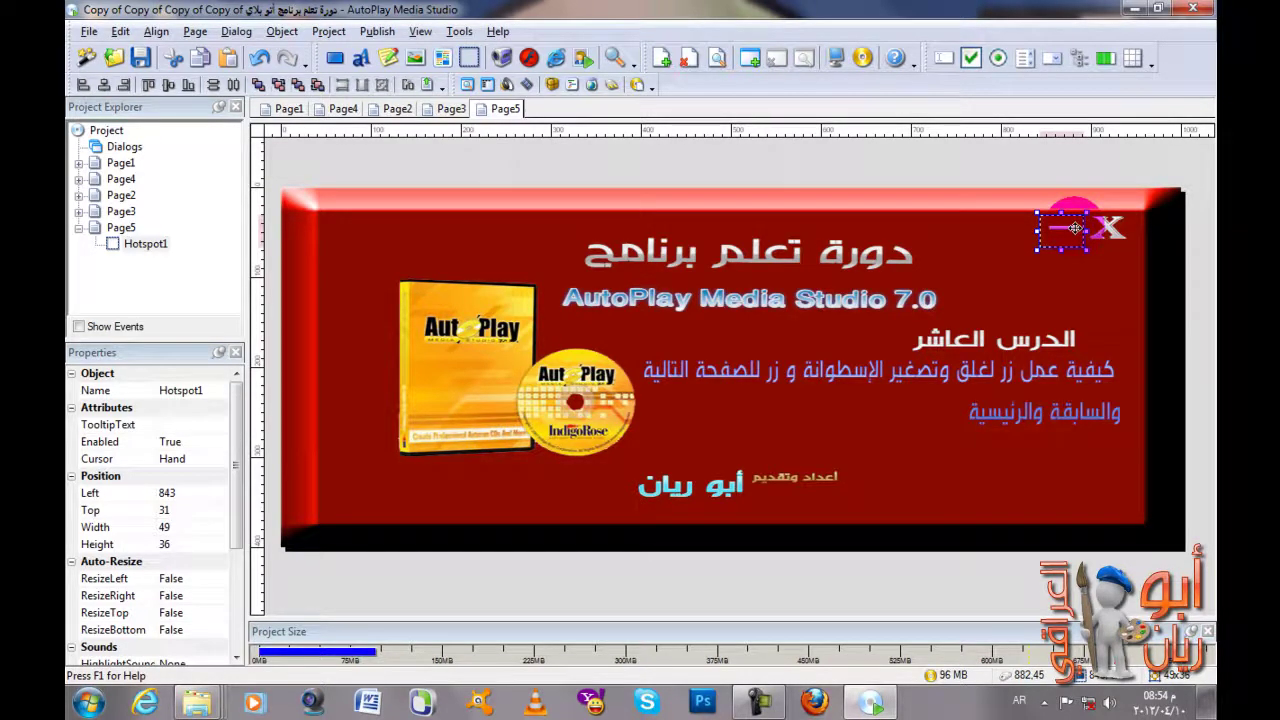
Step: Duplicate the minimize hotspot and place the copy over the X symbol in Page5's background
key(ctrl+d)
drag(1074, 228, 1104, 236)
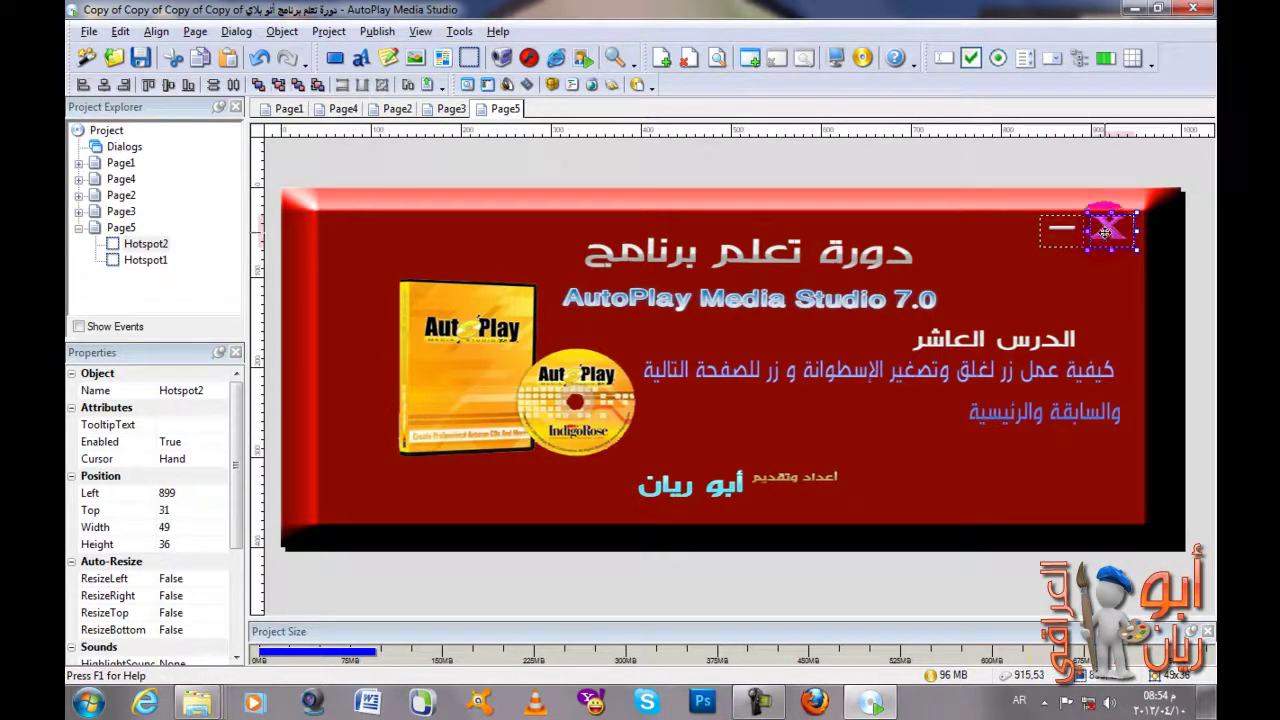
click(1107, 248)
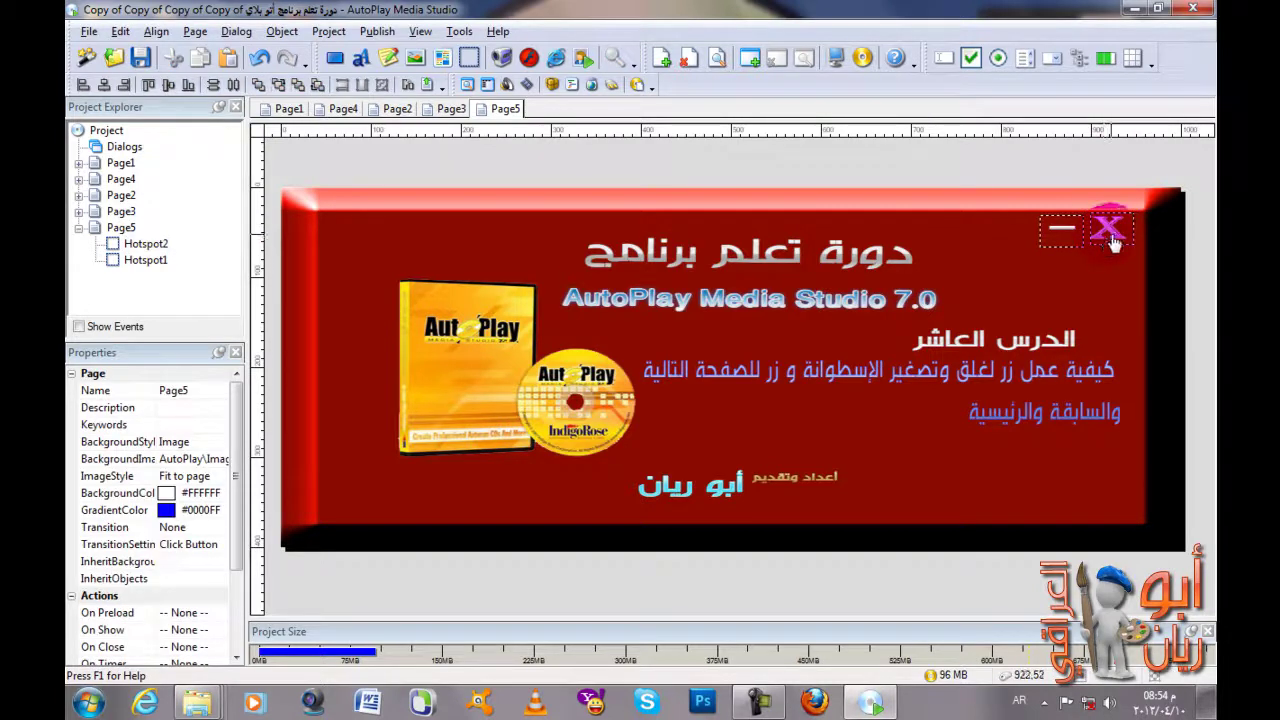
Step: Give the hotspot over the X symbol the tooltip خروج and the Exit/Close action
double_click(1111, 238)
click(505, 383)
text(ع)
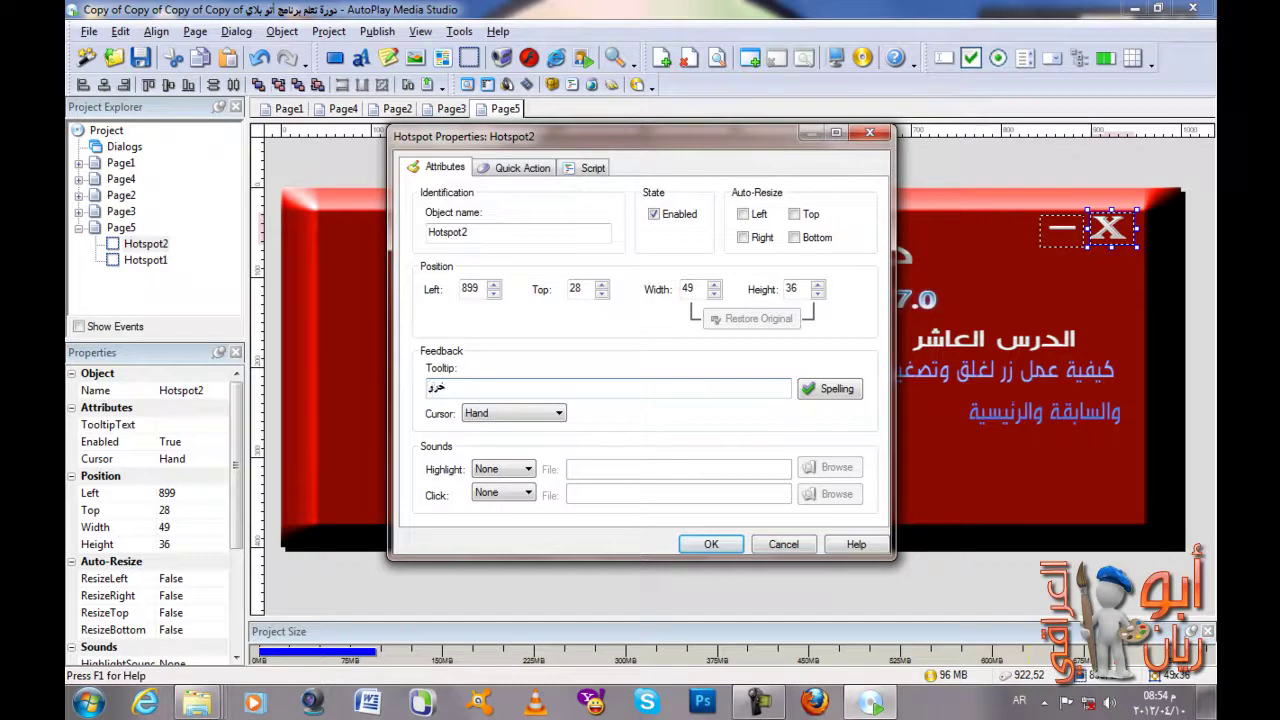
click(540, 168)
click(553, 235)
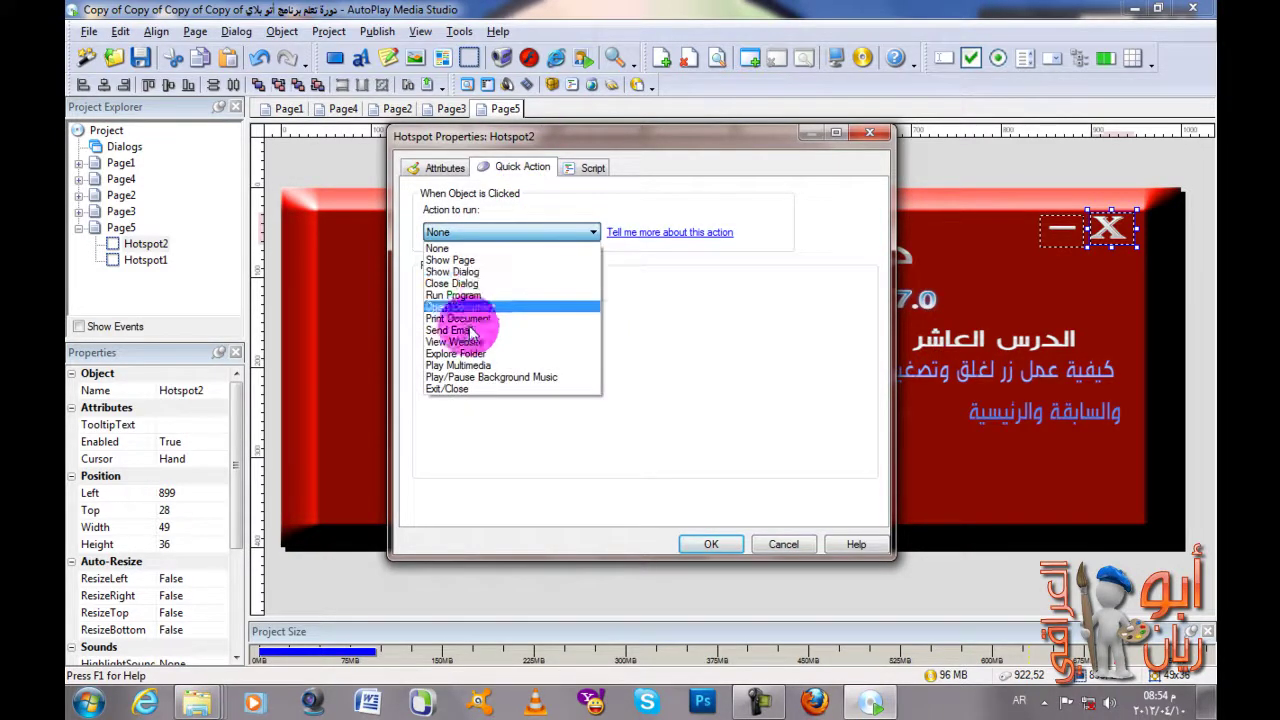
click(447, 390)
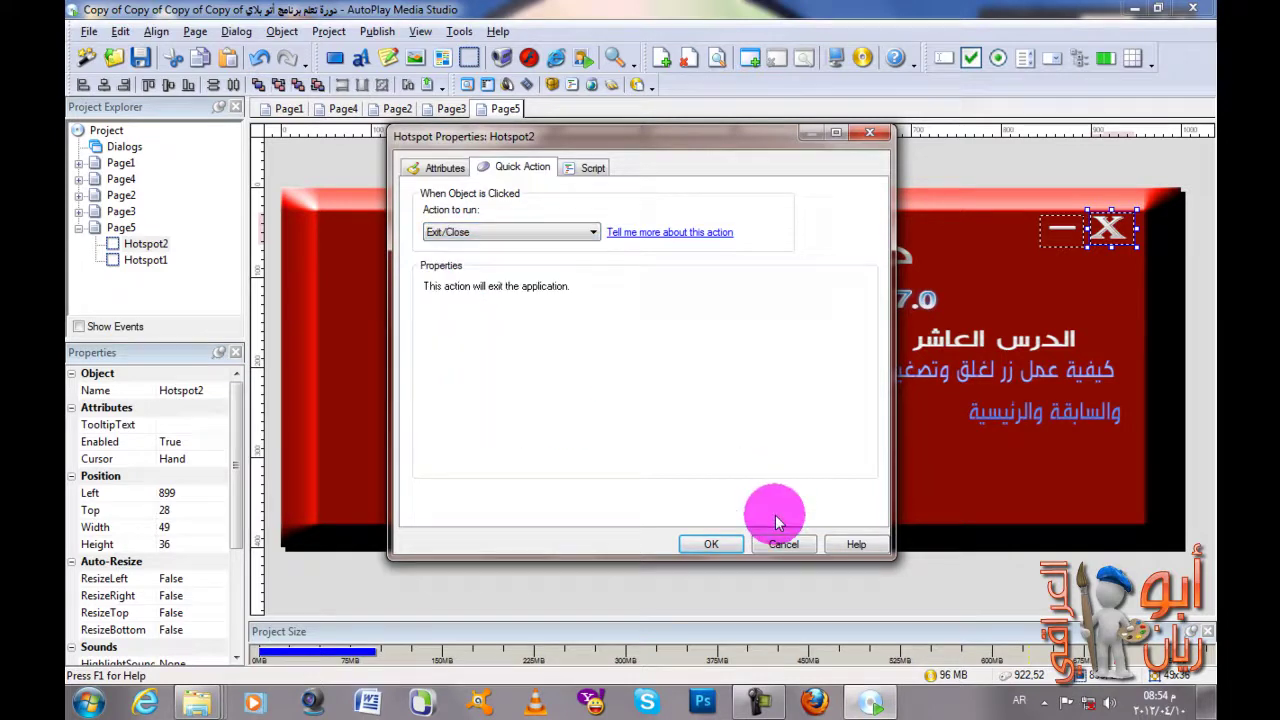
click(733, 542)
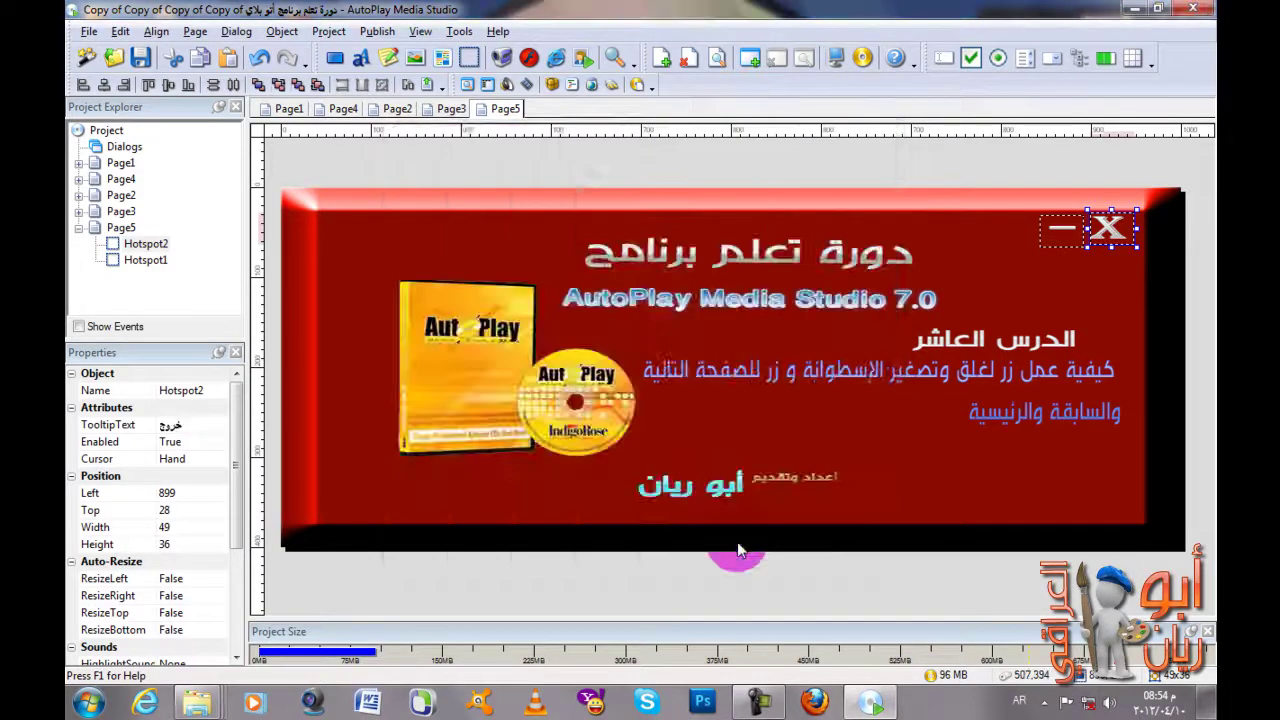
Step: Give the hotspot over Page5's minimize symbol the tooltip تصغير and an On Click Window.Minimize action for the application window handle
double_click(1064, 231)
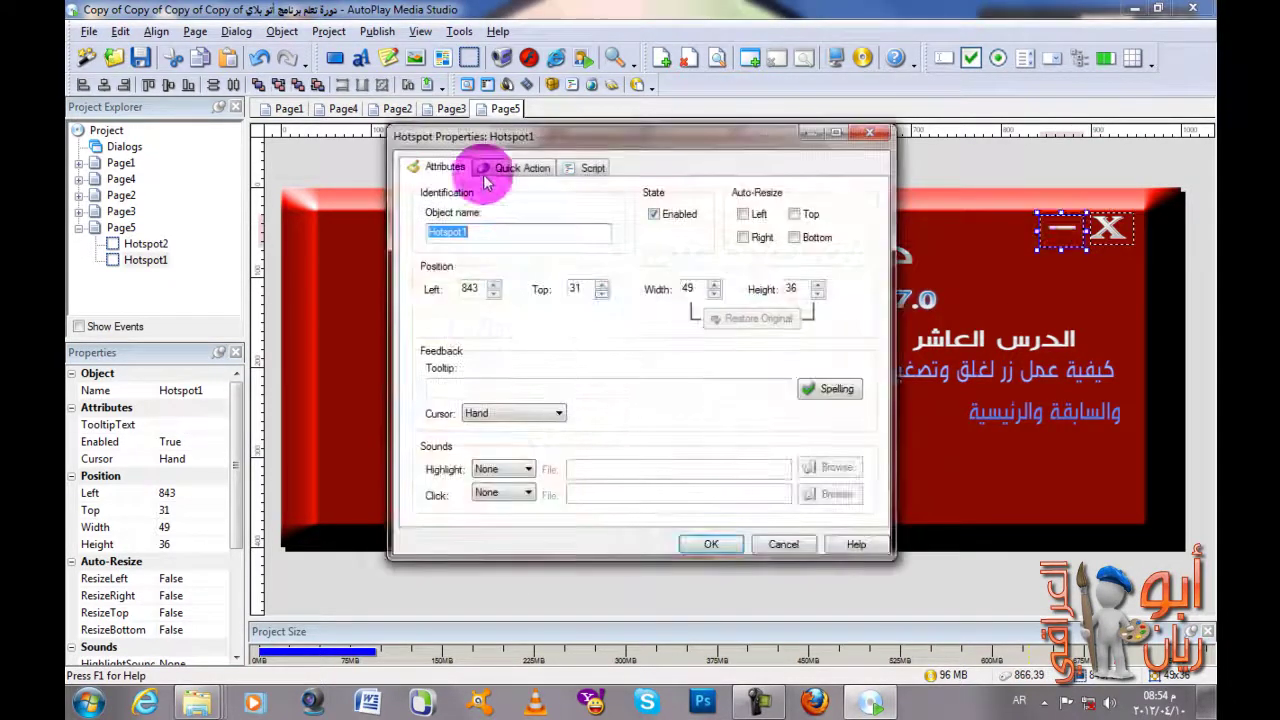
click(525, 386)
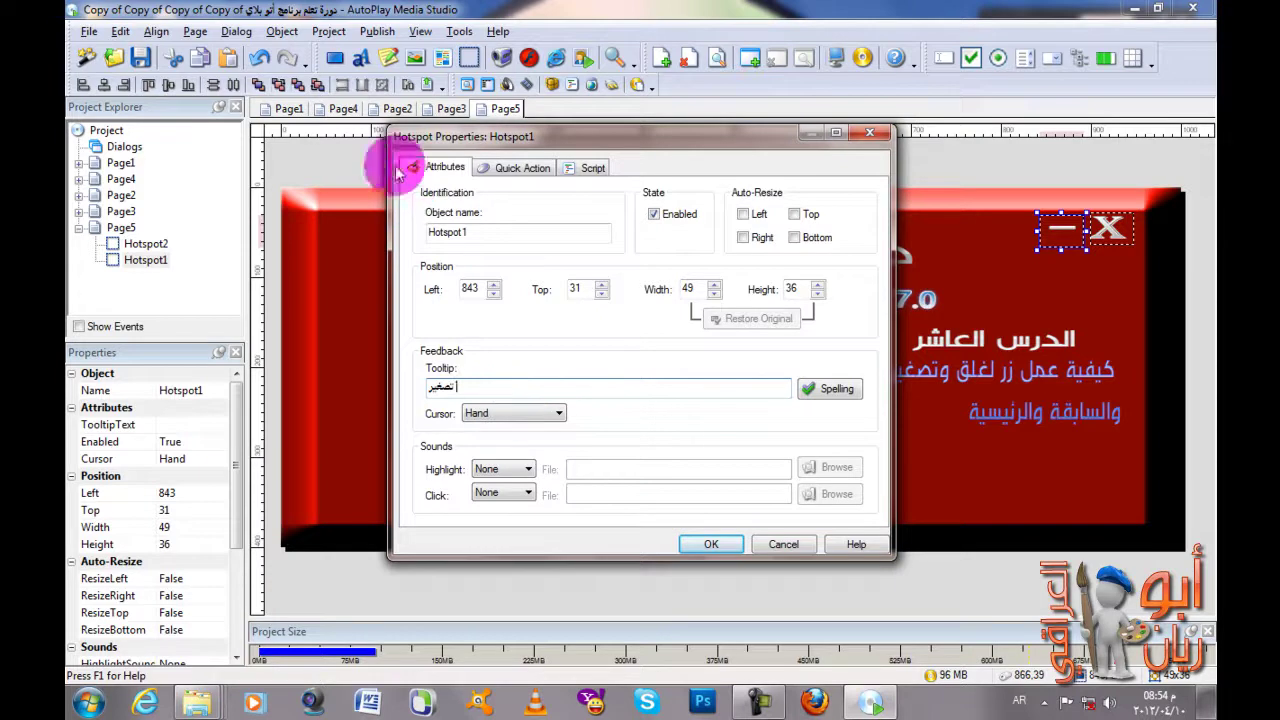
click(520, 172)
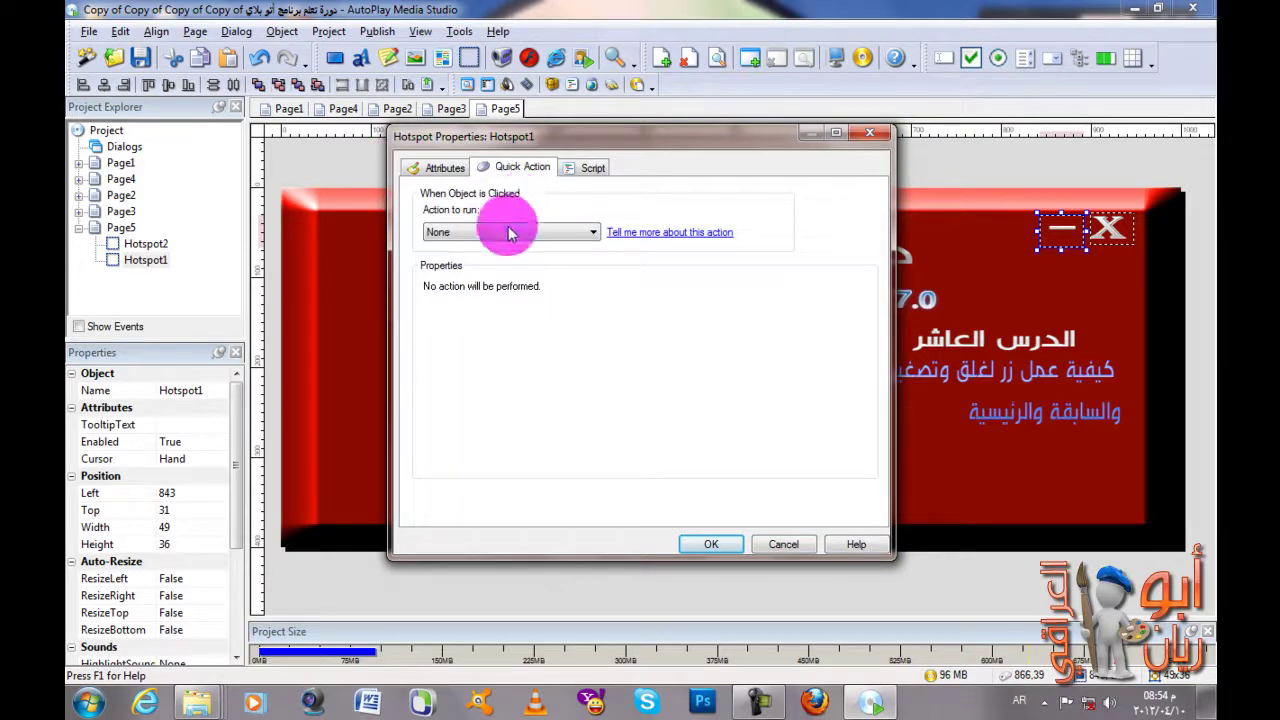
click(588, 167)
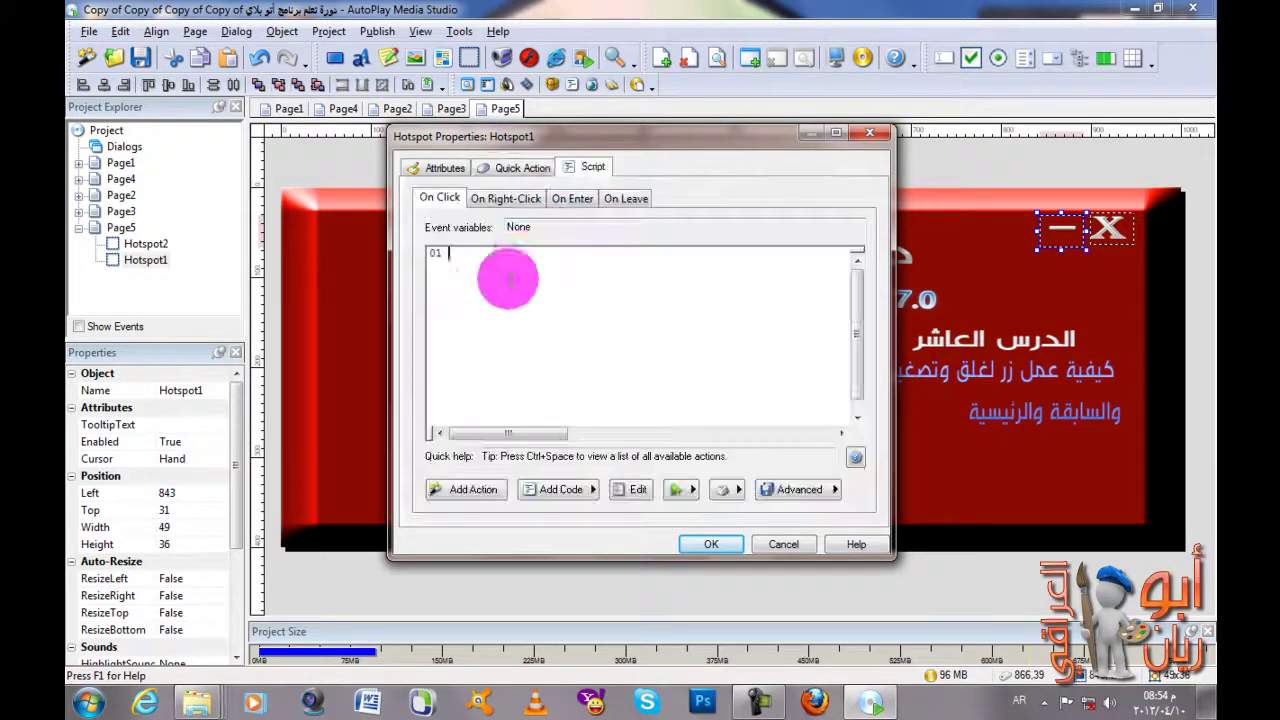
click(462, 489)
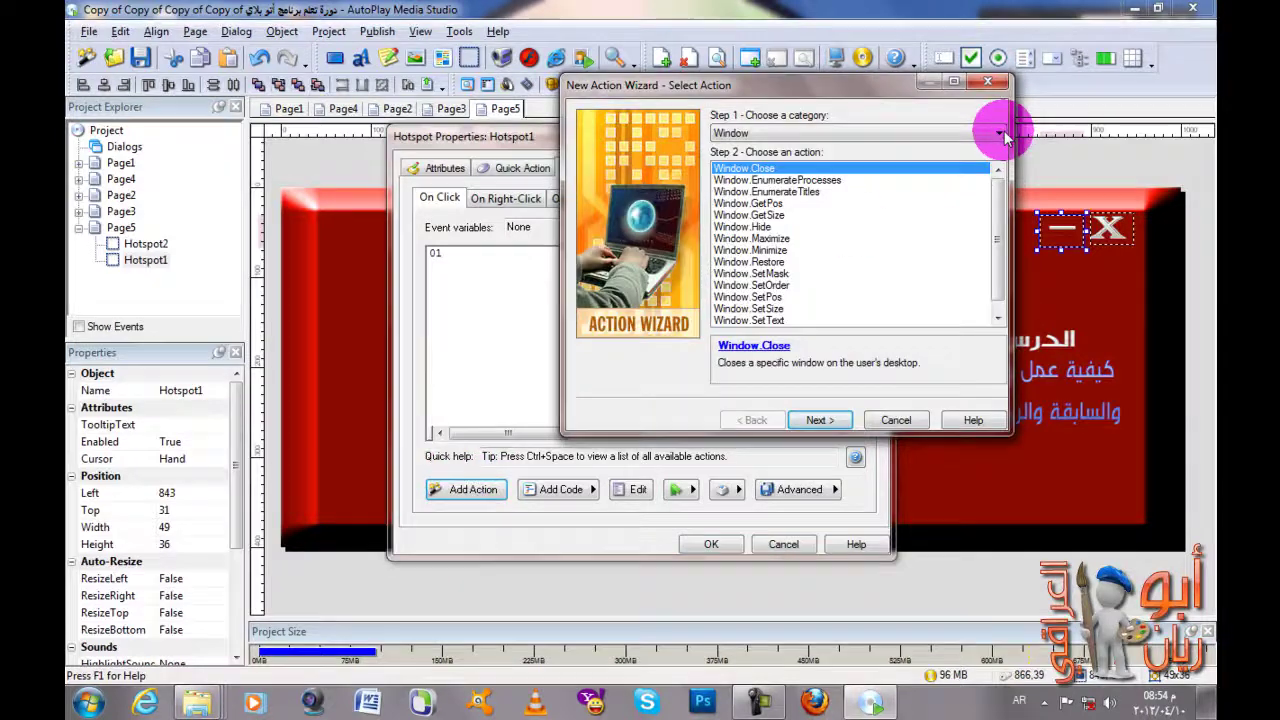
click(997, 133)
click(792, 466)
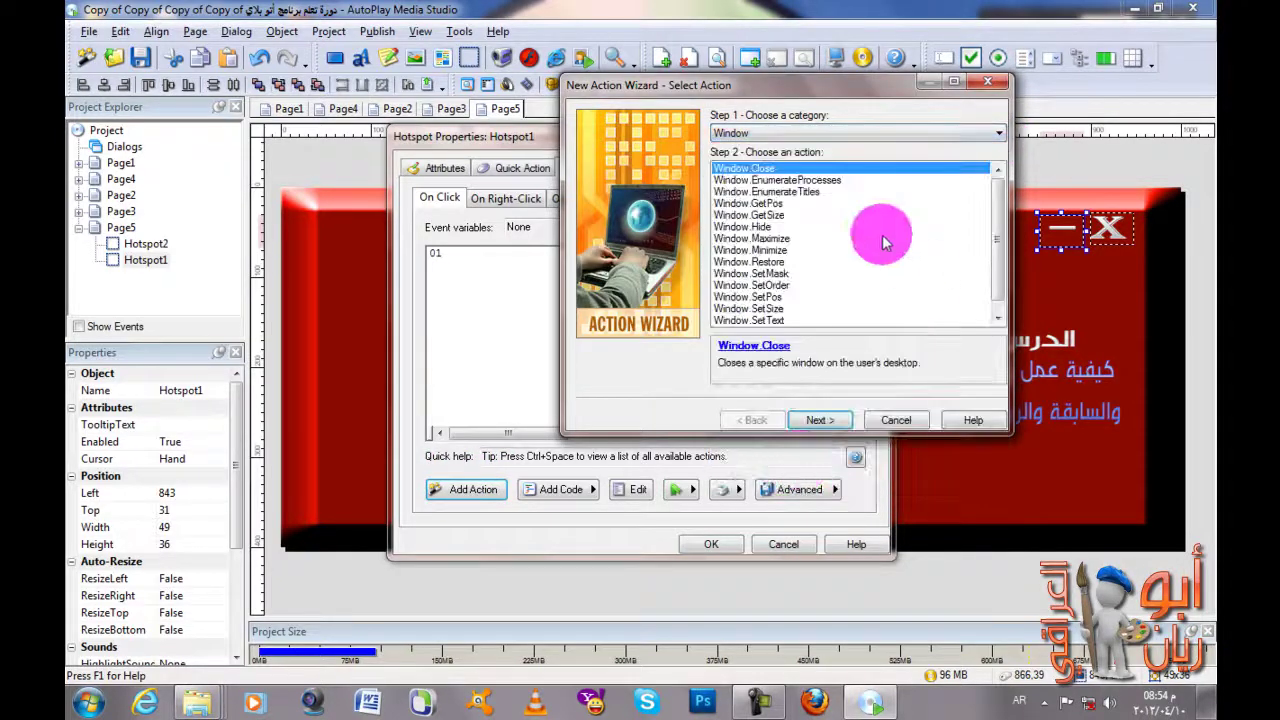
click(750, 250)
click(820, 420)
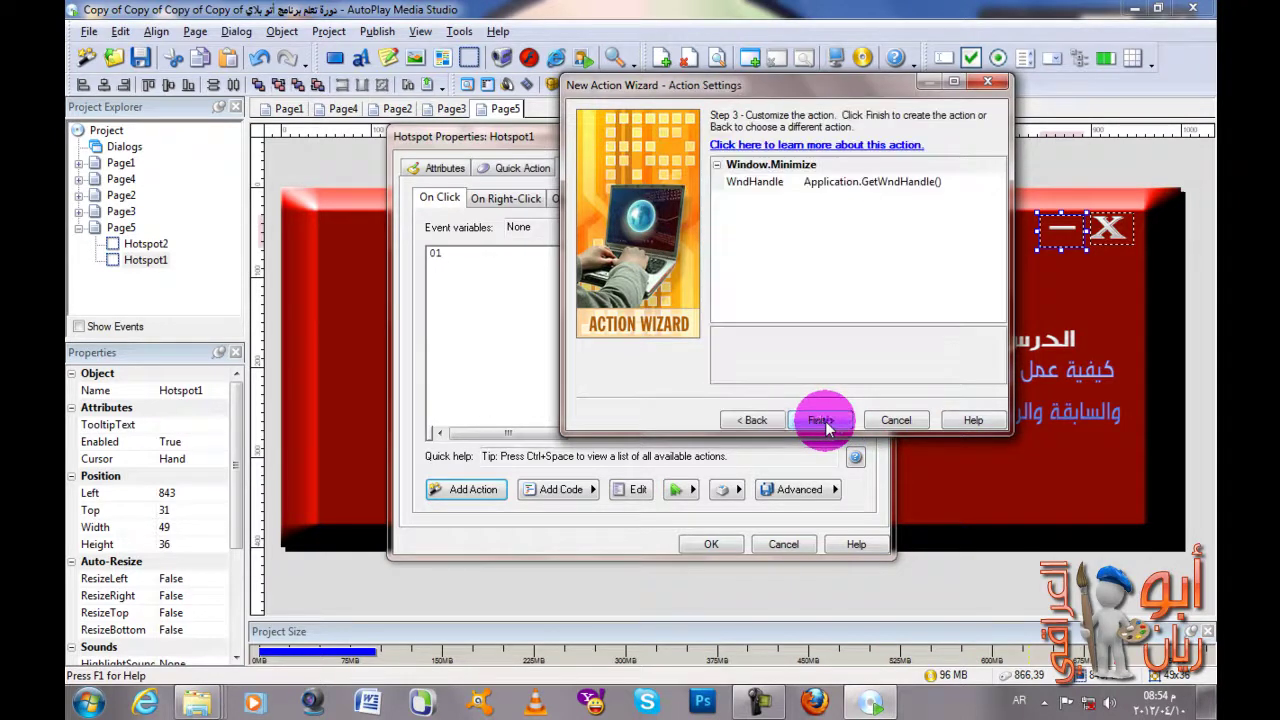
click(820, 420)
click(711, 545)
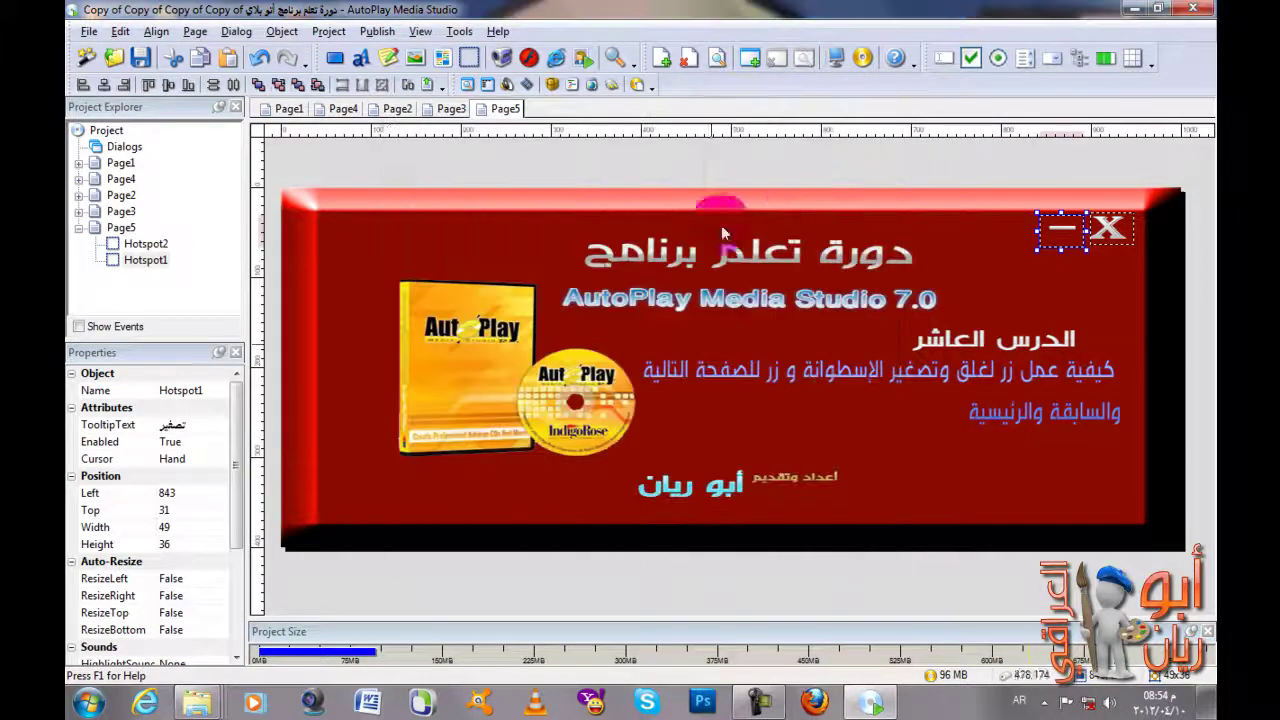
Step: Preview the project and go forward through its pages with the next-page controls until Page5
click(836, 59)
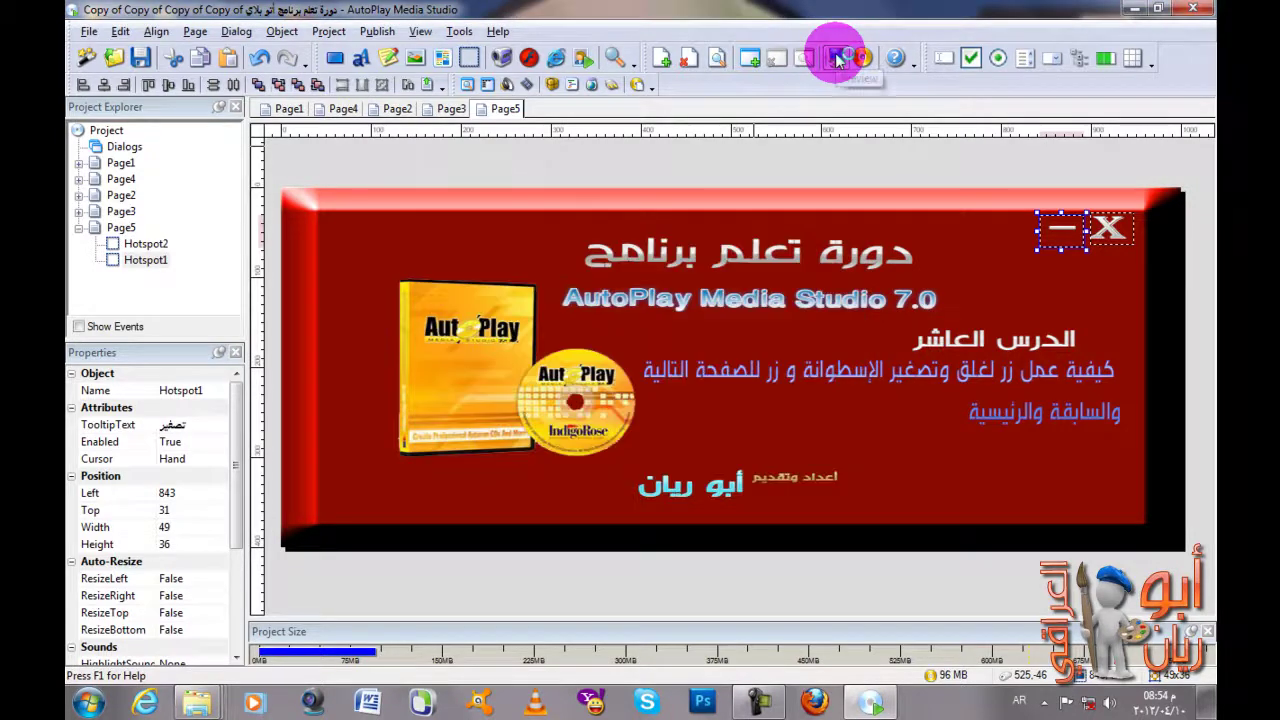
click(838, 59)
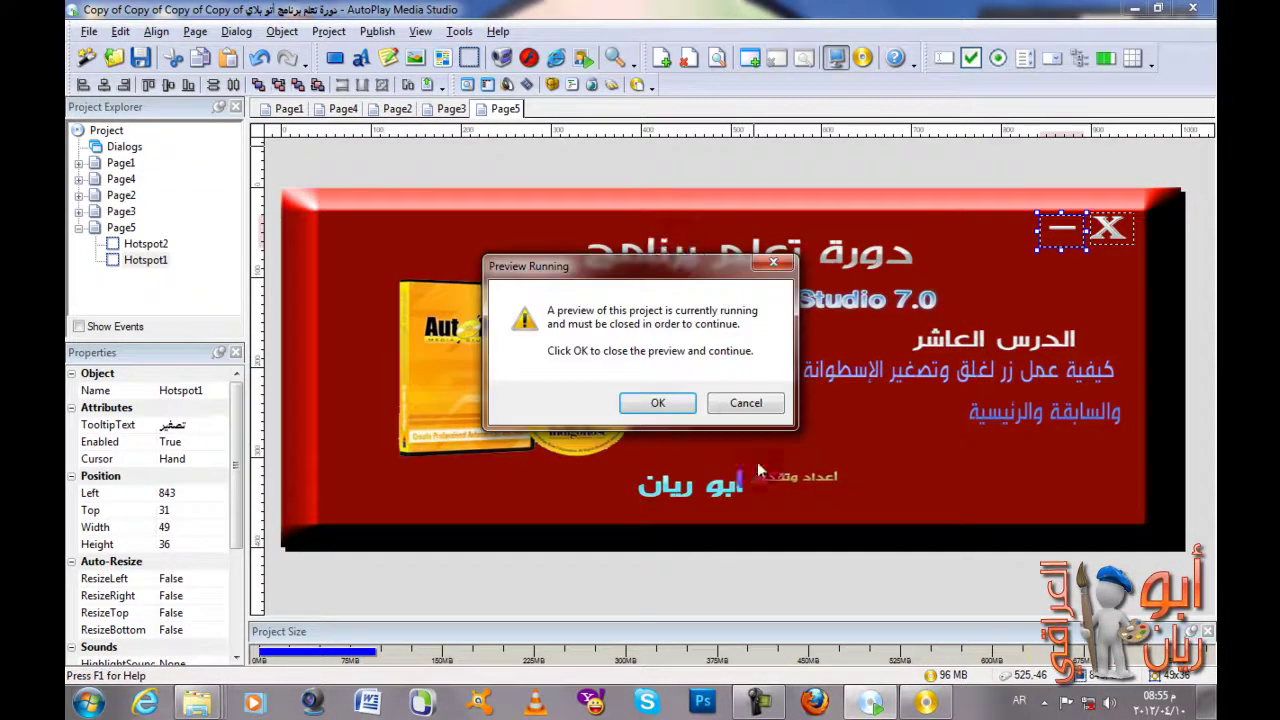
click(745, 404)
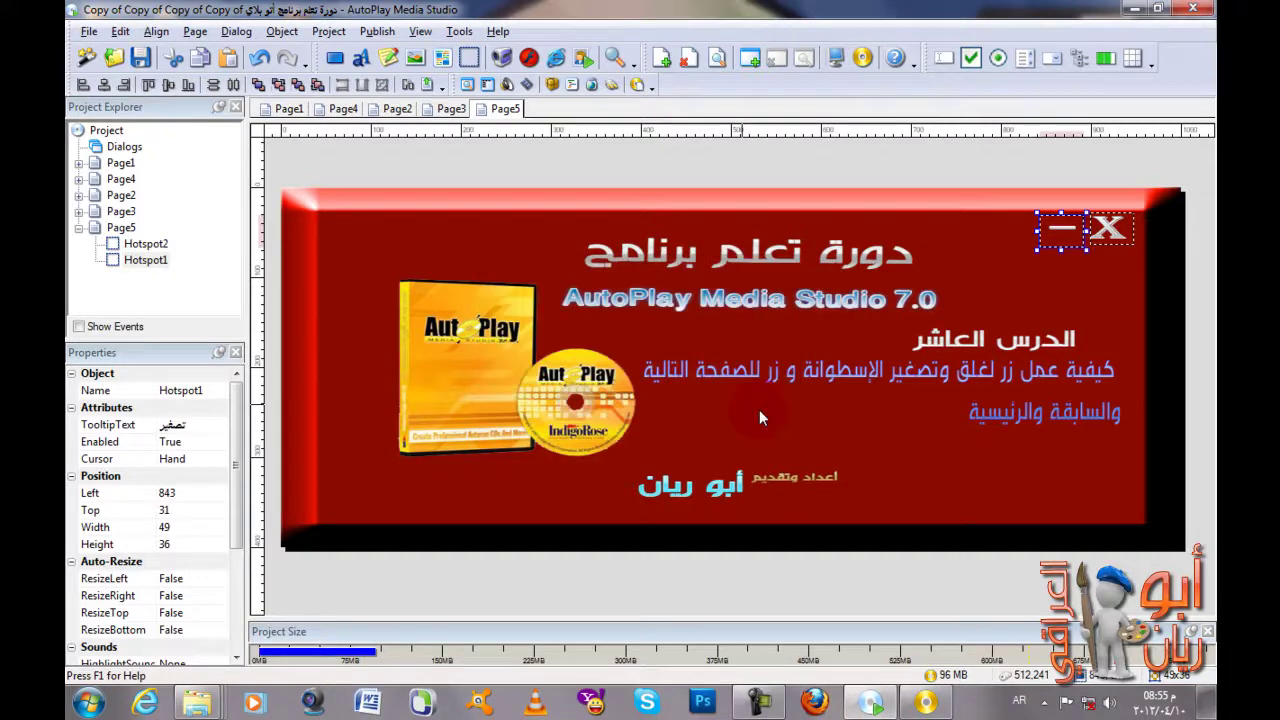
click(922, 700)
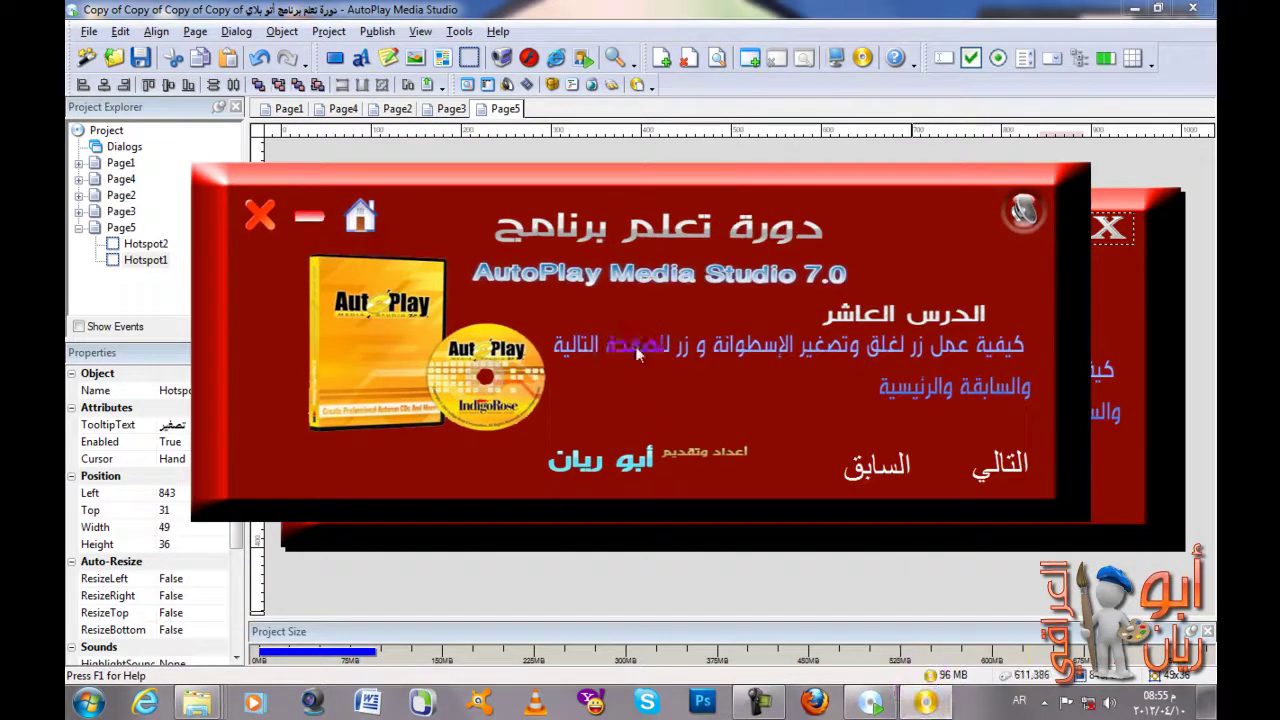
click(980, 462)
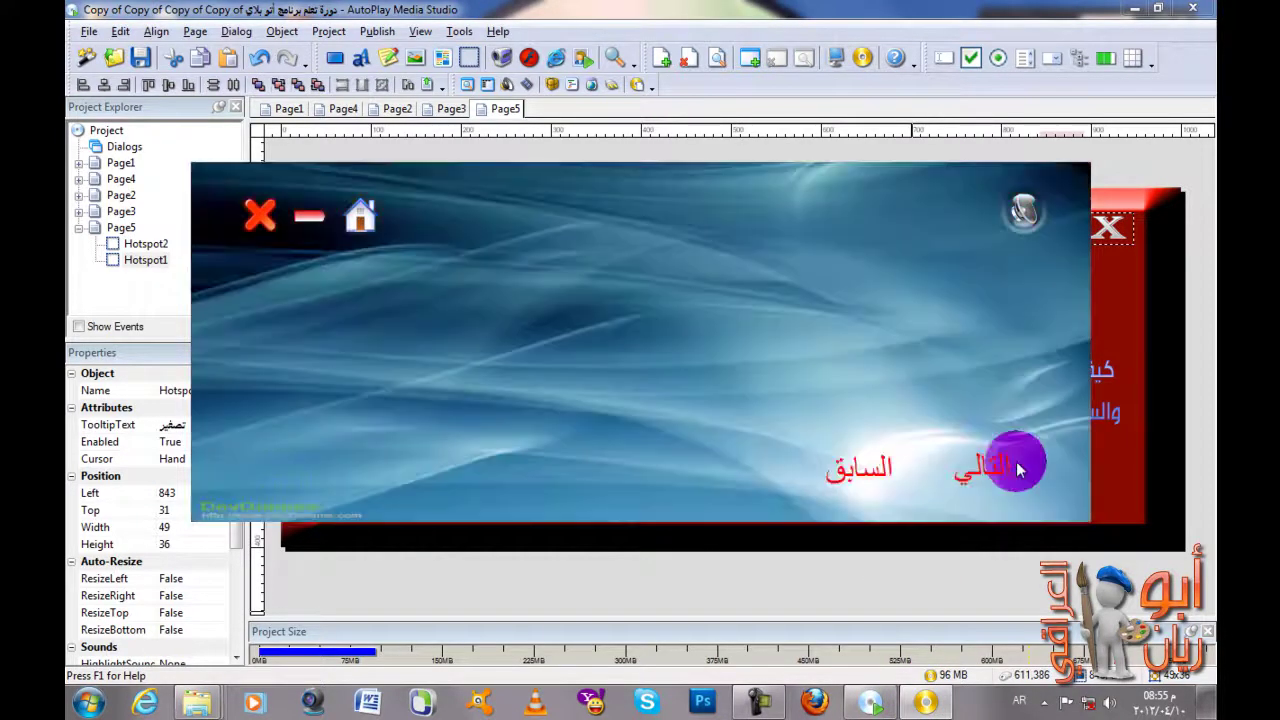
click(990, 466)
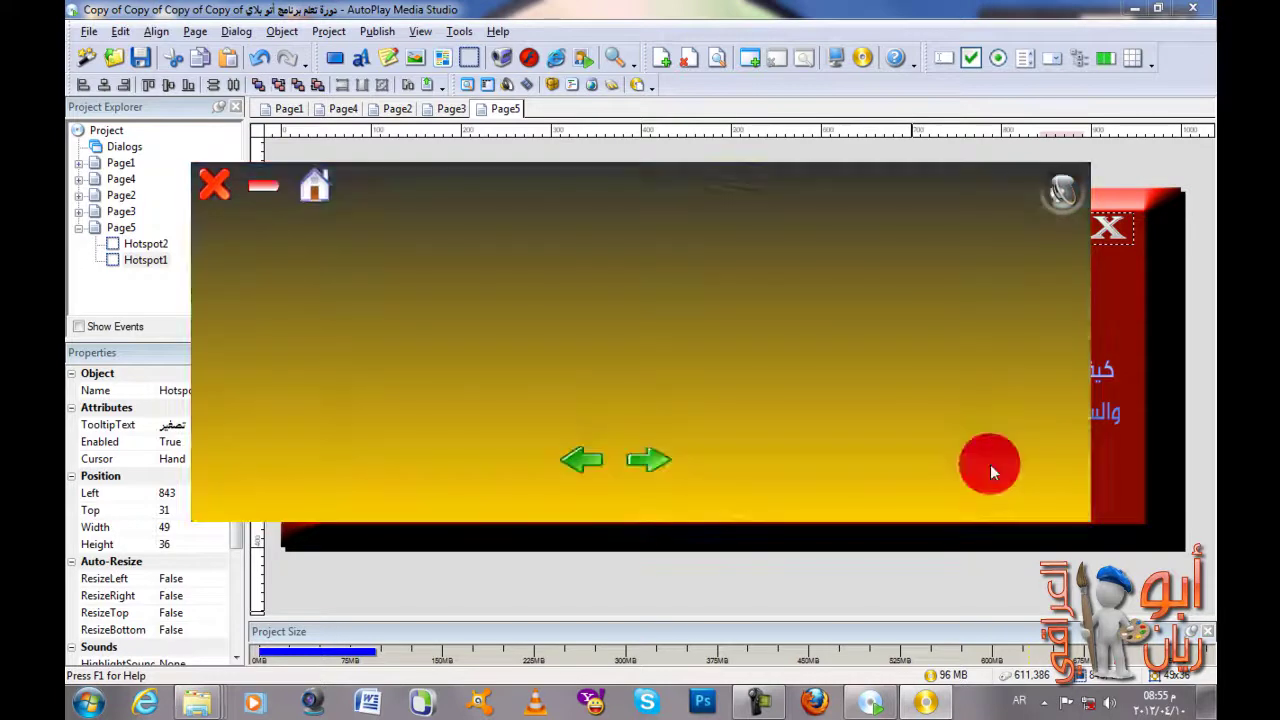
click(650, 459)
click(651, 458)
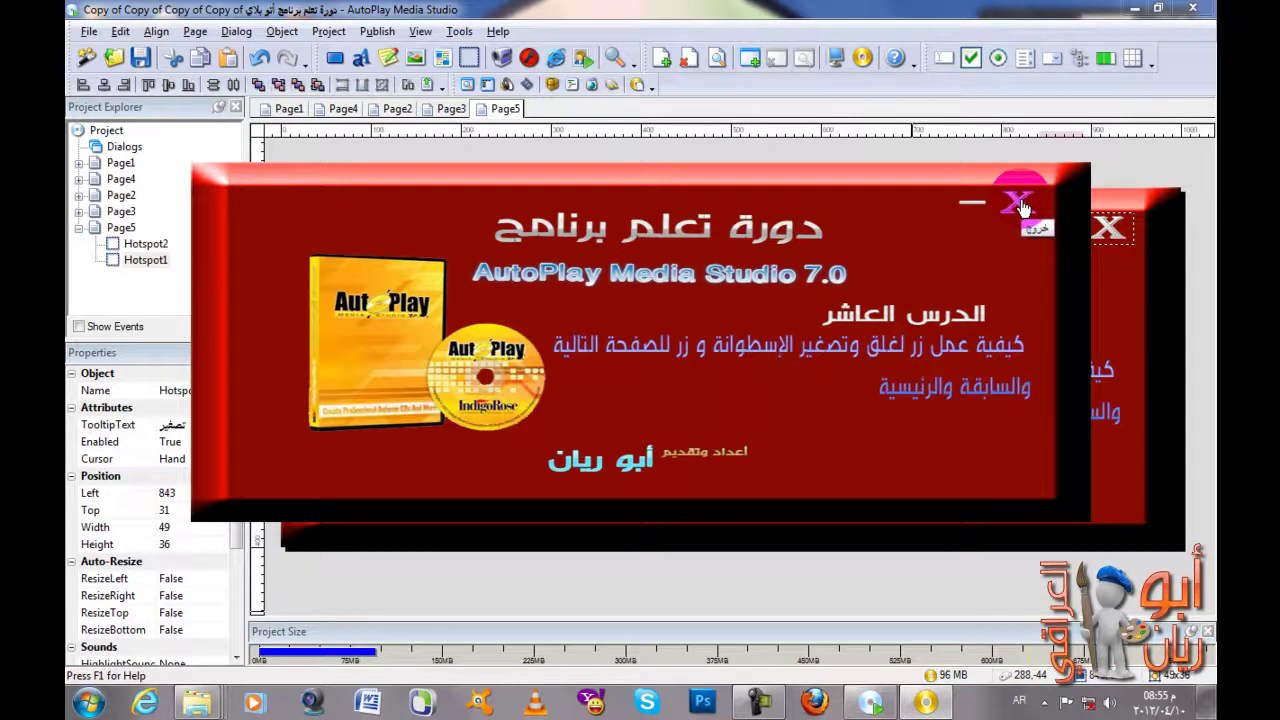
Step: Test Page5's minimize and exit hotspots in the preview, restoring it in between, and minimize the editor to the desktop
click(967, 211)
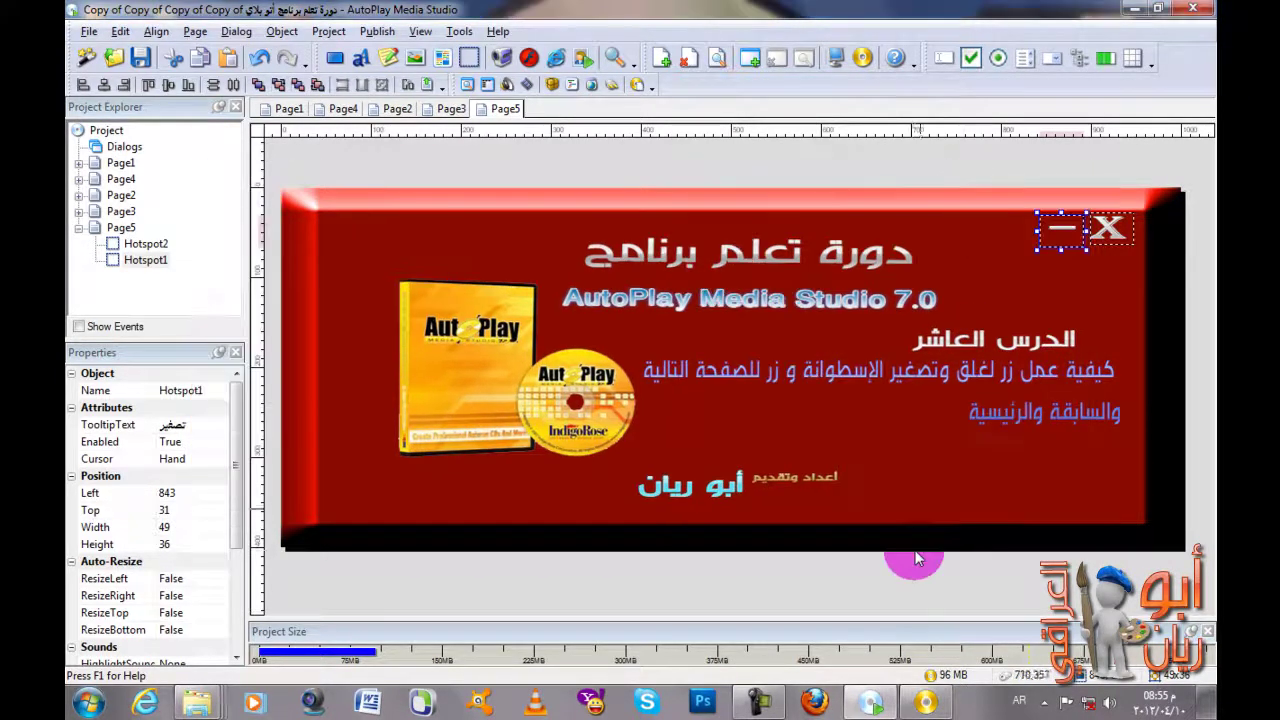
click(927, 703)
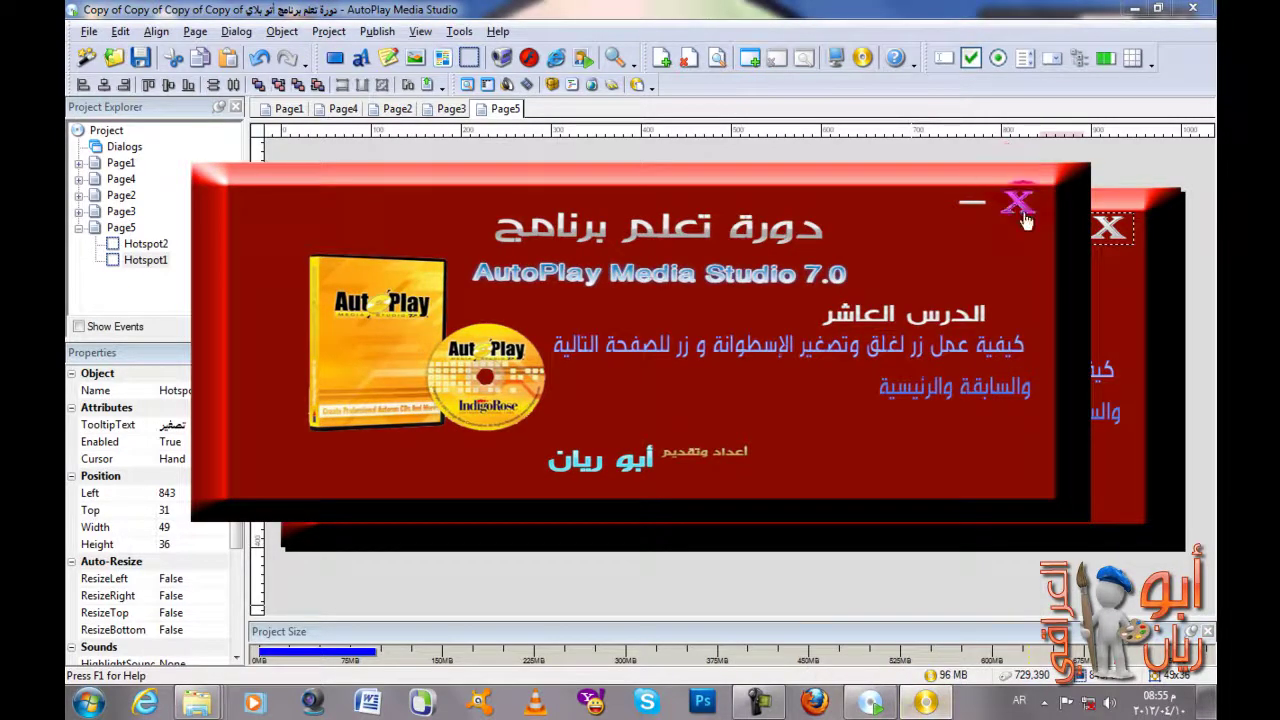
click(1021, 210)
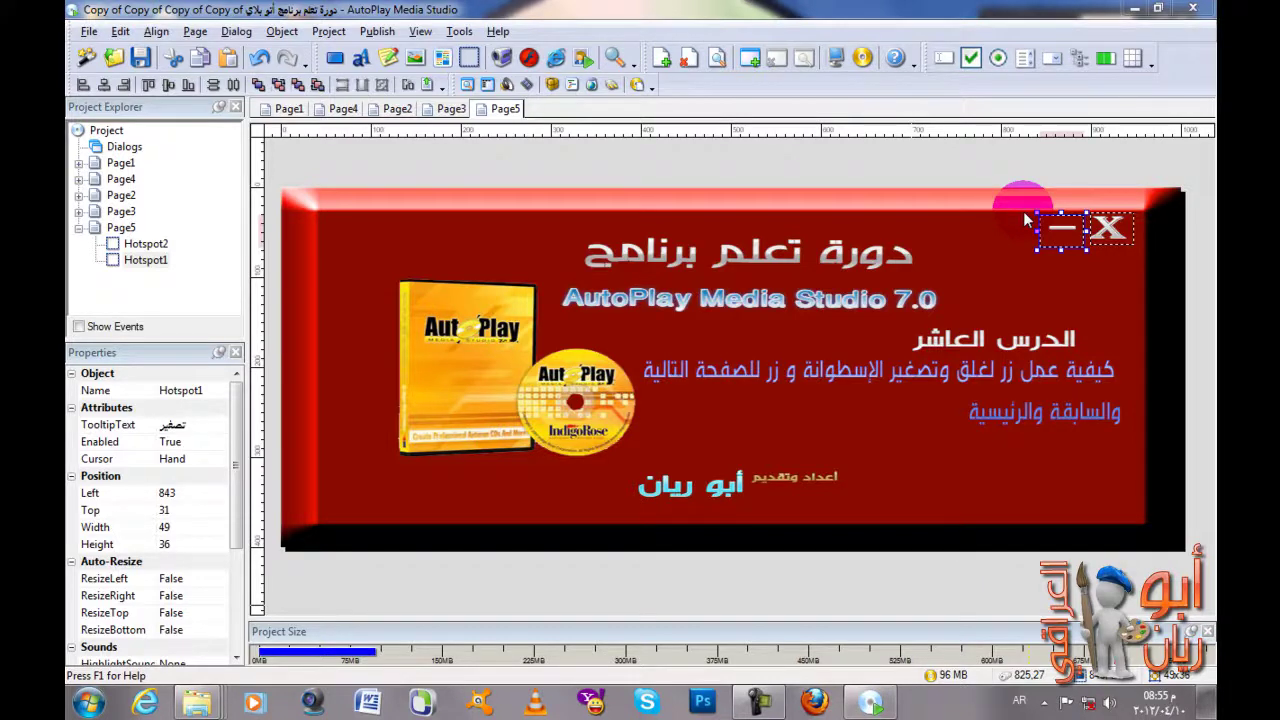
click(1135, 8)
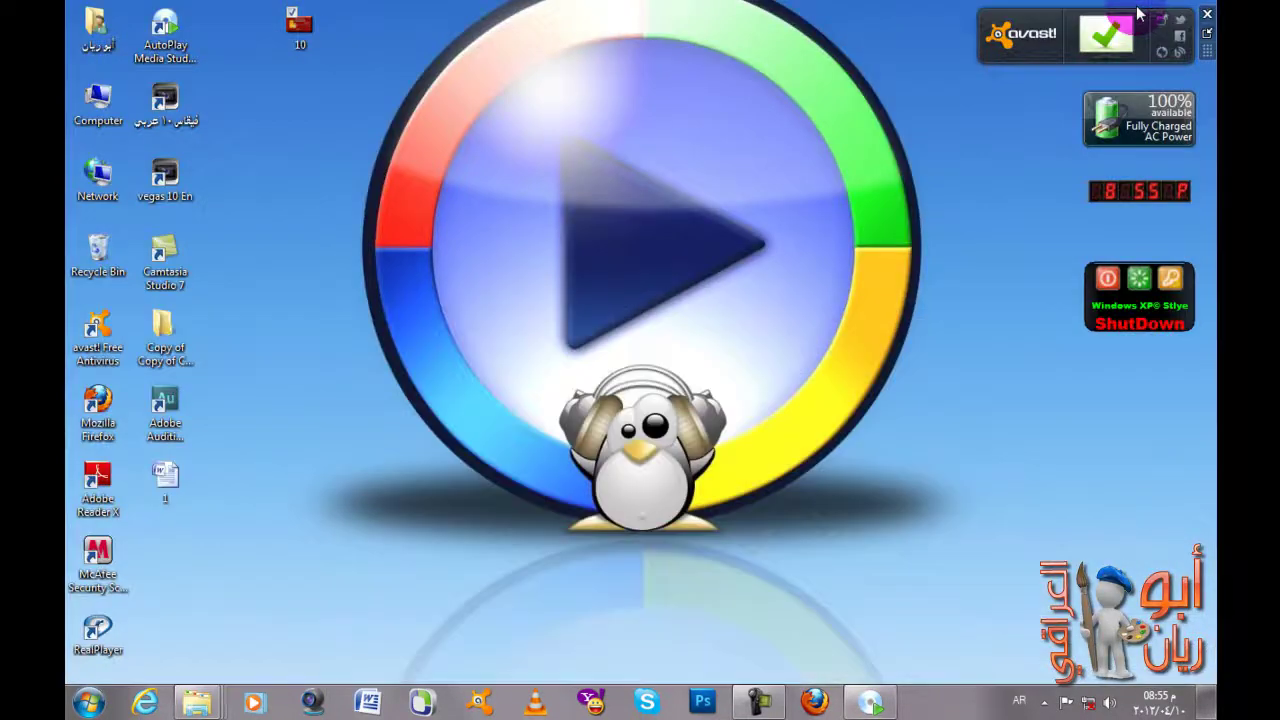